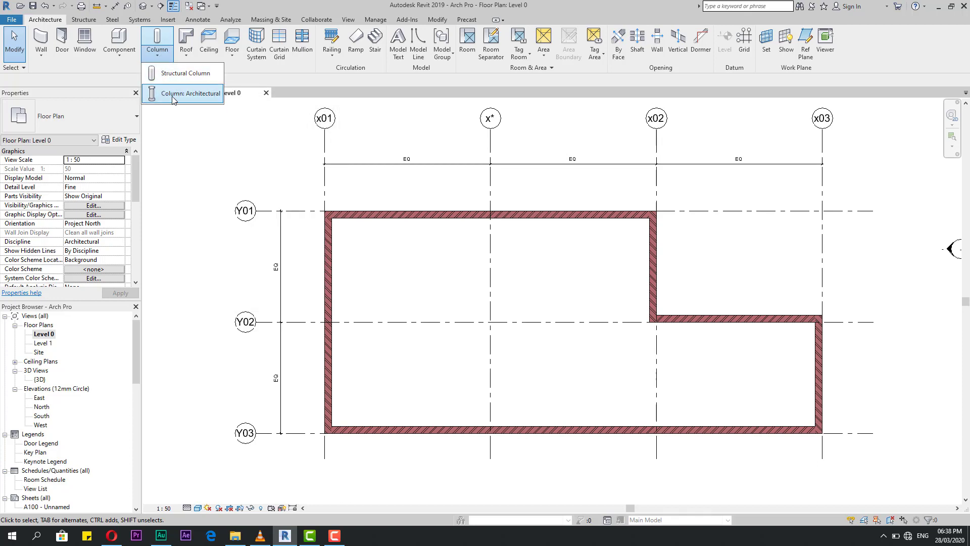
Place 450x450mm rectangular architectural columns at grid intersection x*/Y02 and at the wall corner near x02/Y02
click(172, 96)
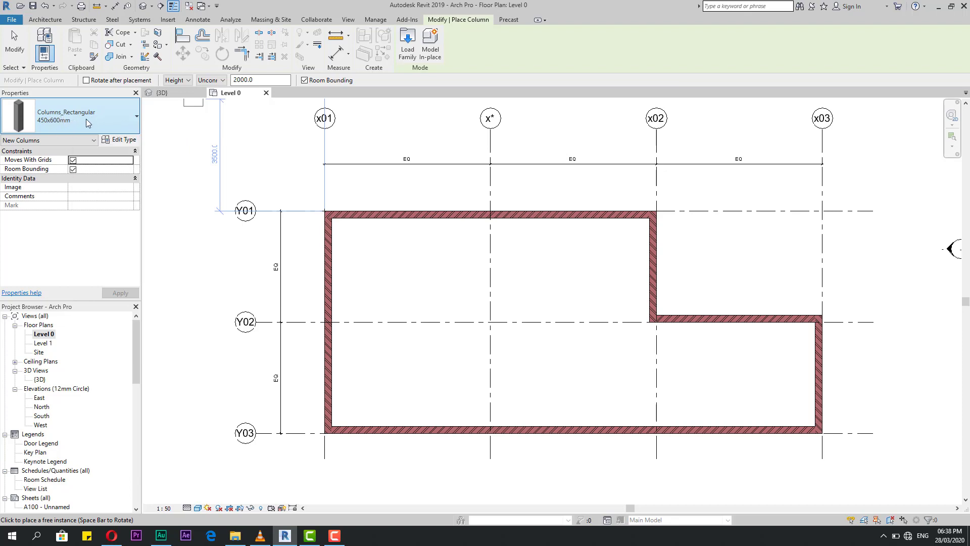
click(129, 126)
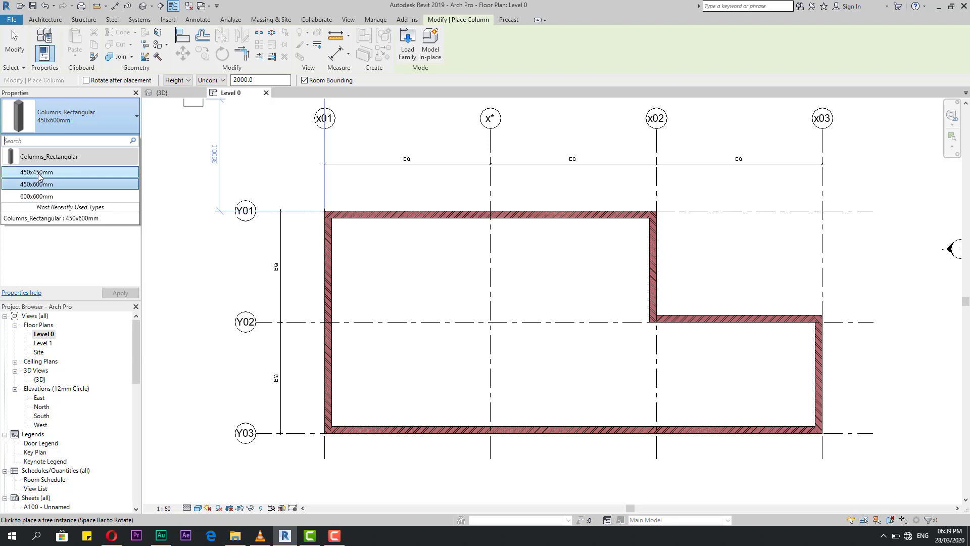
click(136, 120)
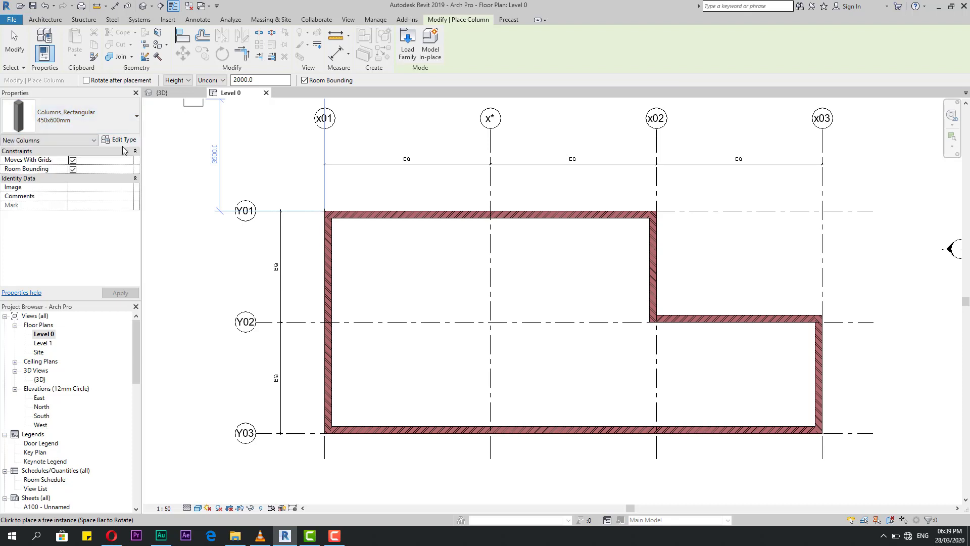
click(137, 118)
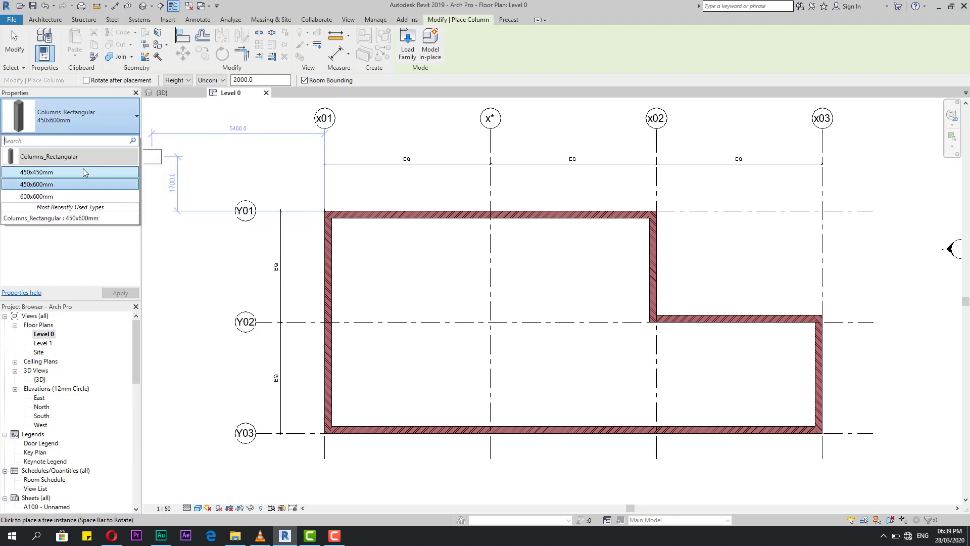
click(52, 173)
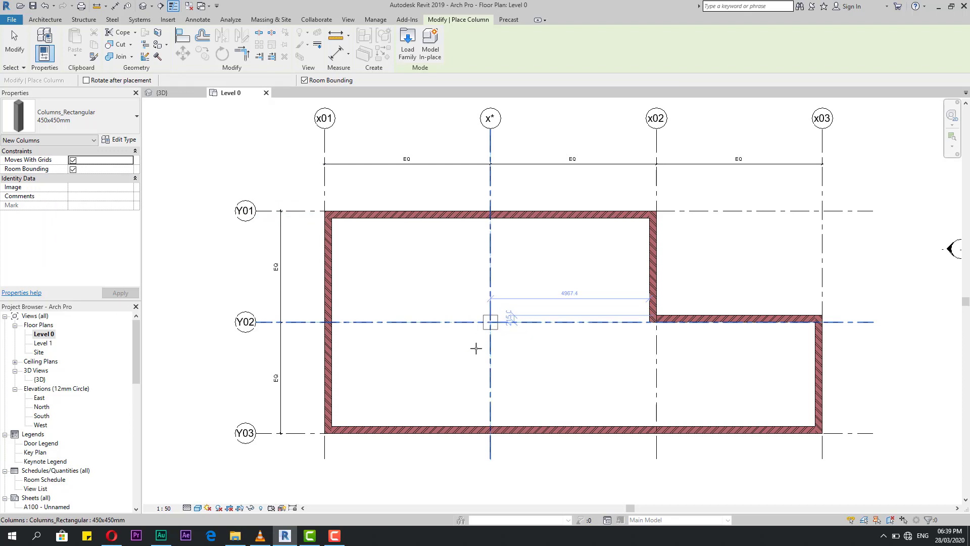
click(490, 322)
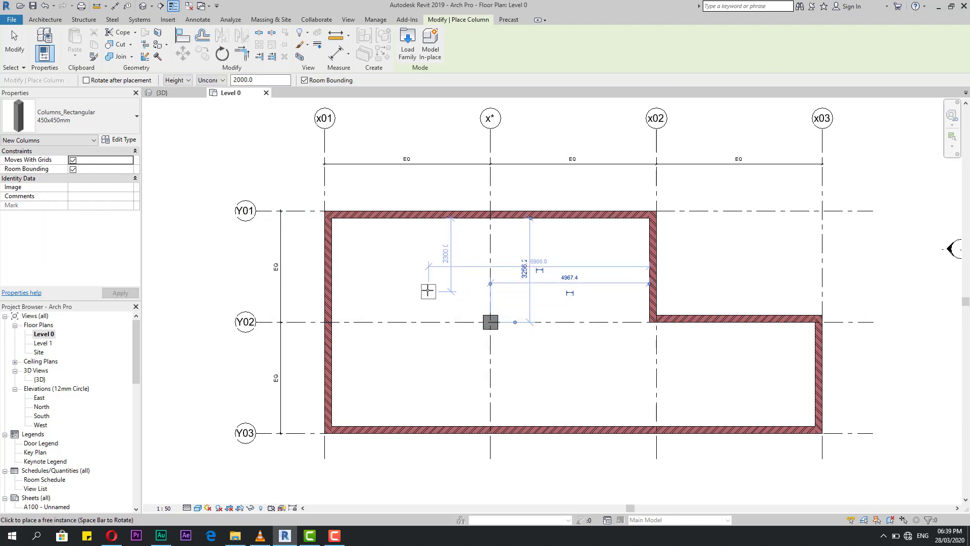
click(655, 326)
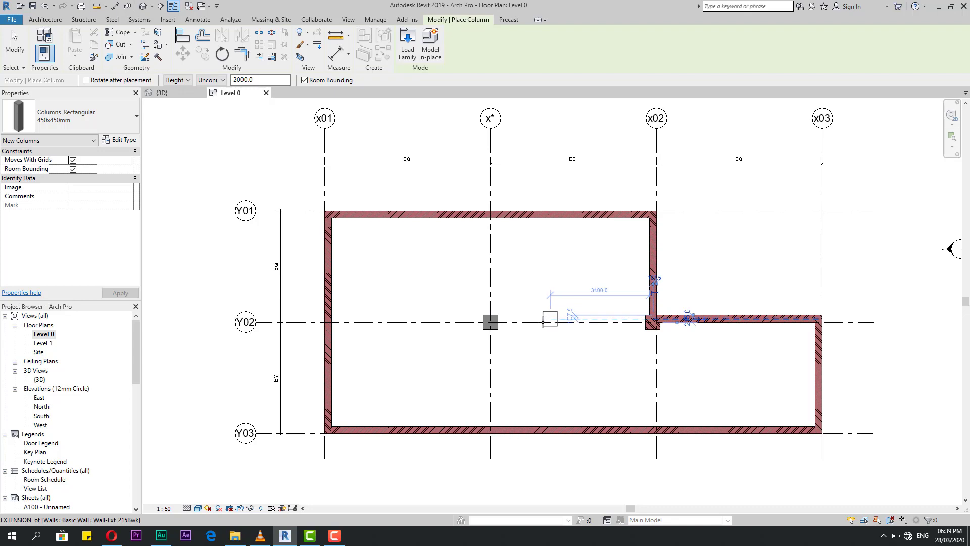
key(Escape)
Shift grid line x* about 500 mm toward grid x02
scroll(524, 341, up, 2)
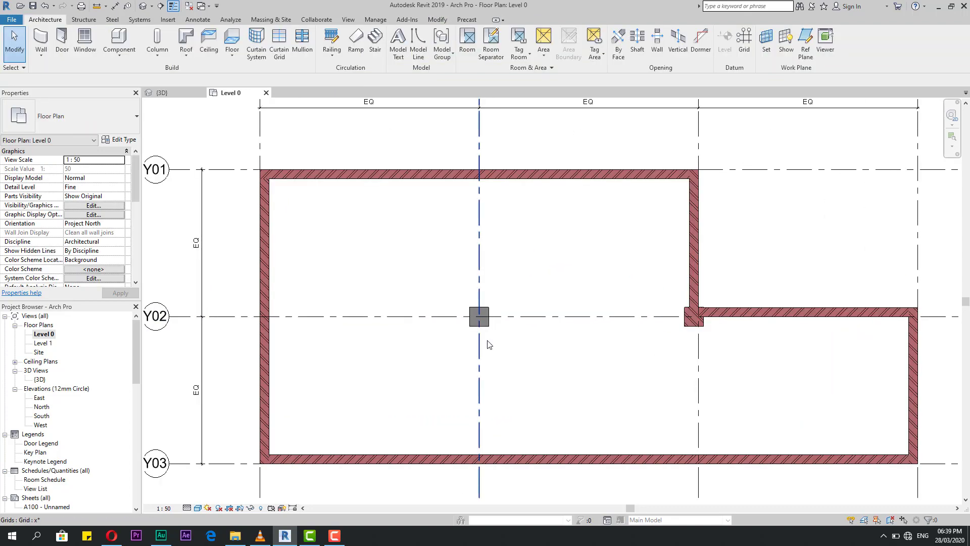
click(480, 292)
scroll(485, 288, down, 3)
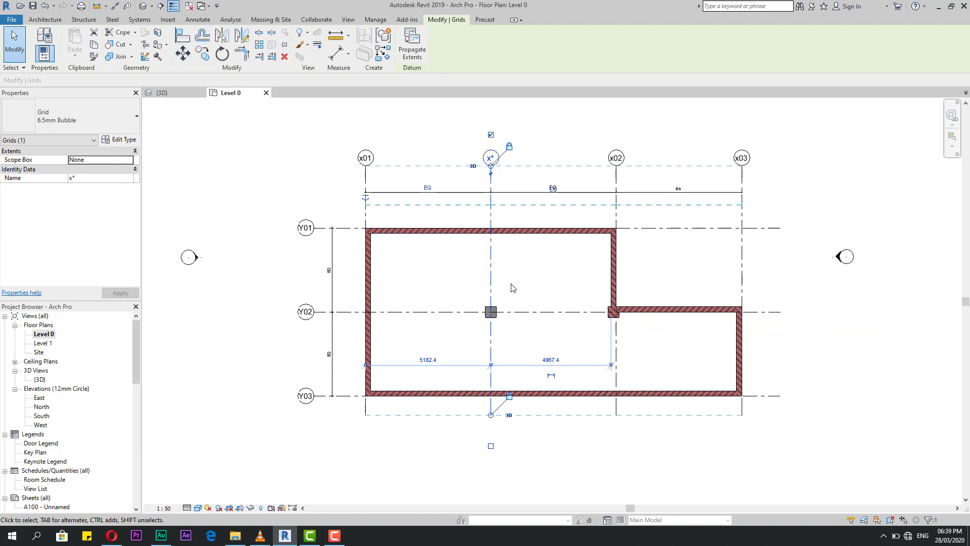
scroll(511, 286, up, 1)
scroll(512, 287, up, 1)
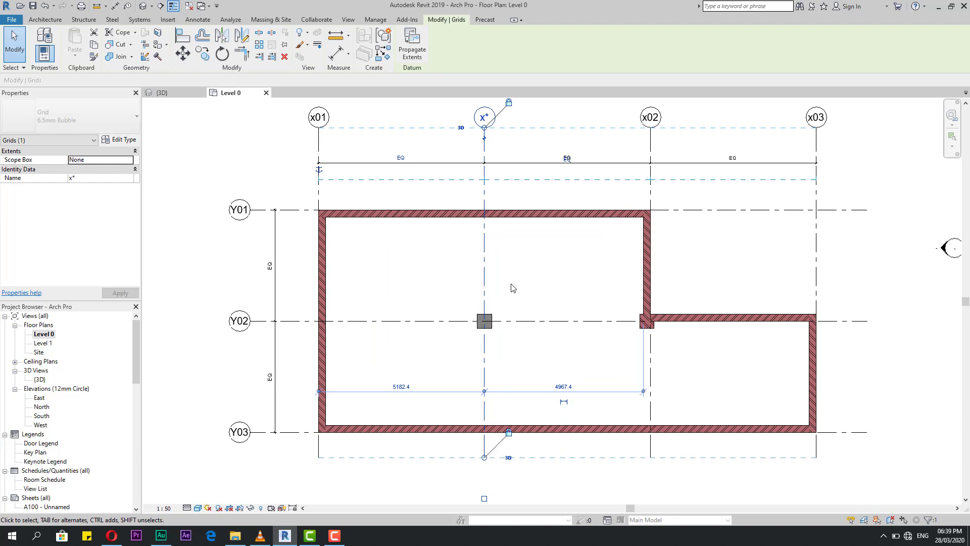
key(Right)
key(Right)
key(Right)
key(Right)
key(Right)
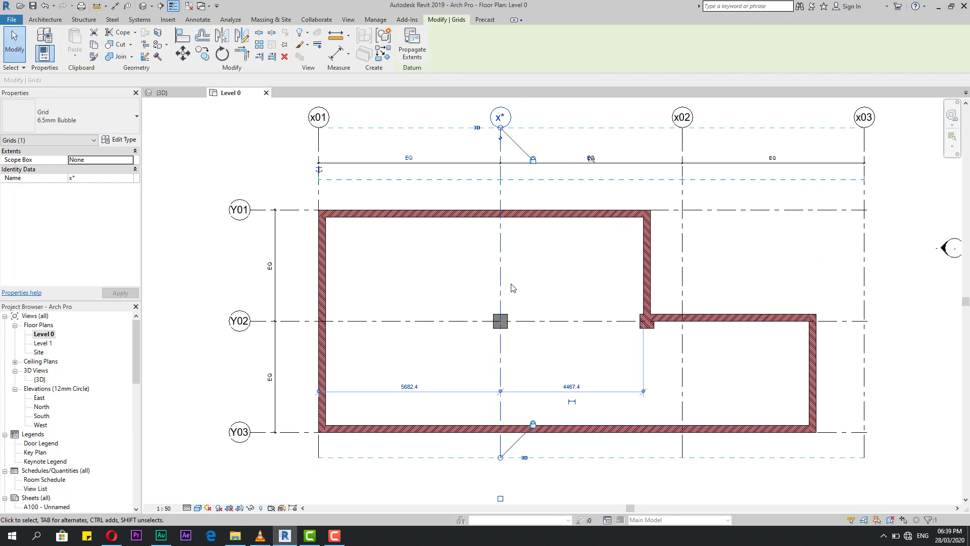
Shift grid line Y02 a short distance toward Y03
click(487, 299)
click(473, 322)
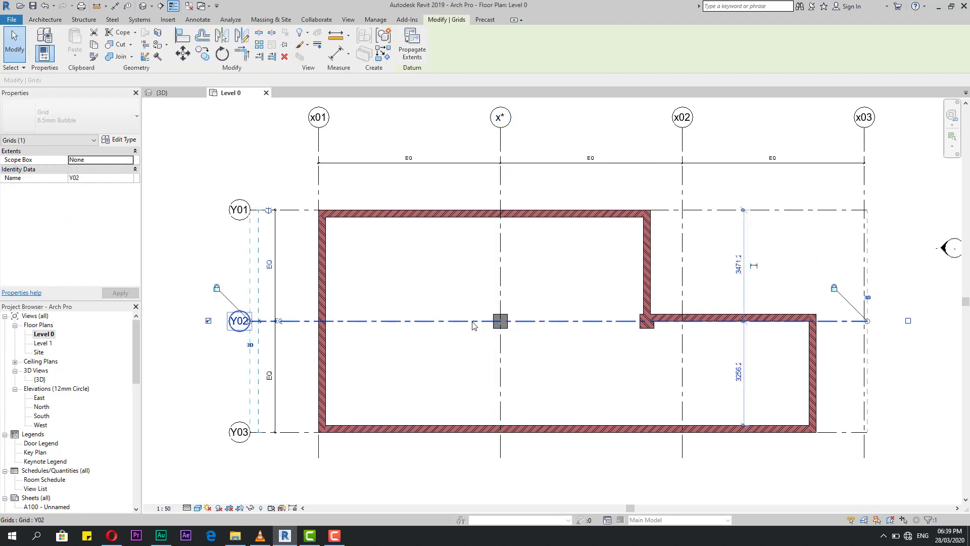
key(Down)
key(Down)
key(Down)
key(Down)
click(424, 295)
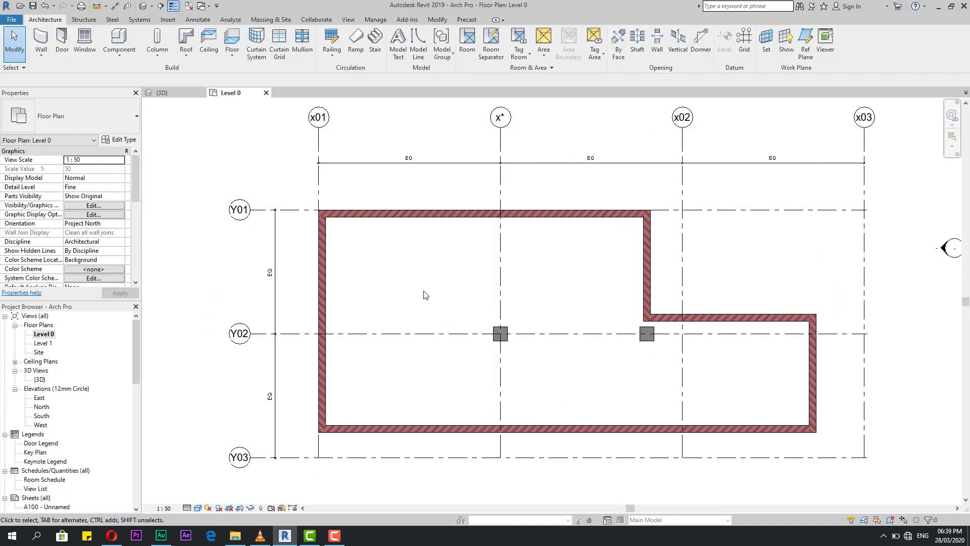
Undo the shift of grid Y02 and the last small shift of grid x*
key(ctrl+z)
key(ctrl+z)
key(ctrl+z)
key(ctrl+z)
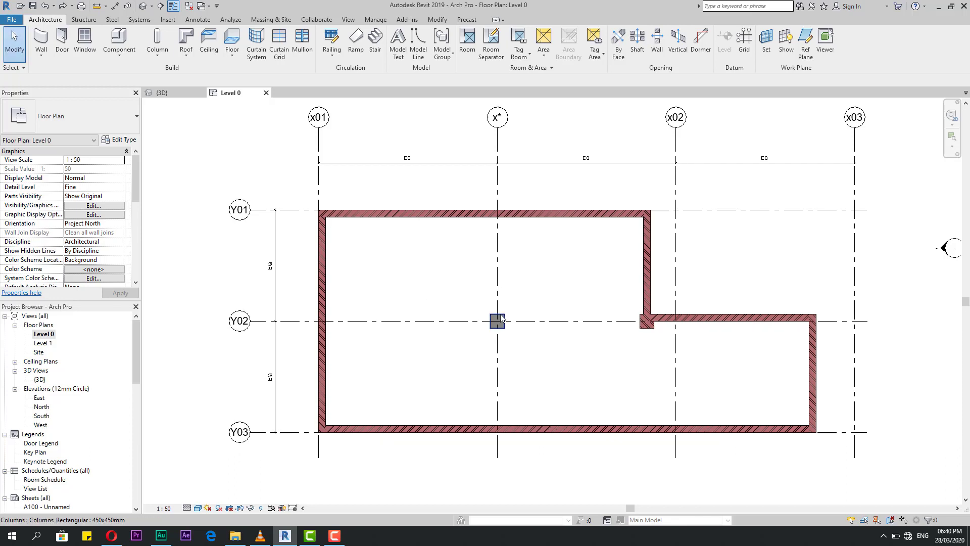
click(159, 57)
click(172, 91)
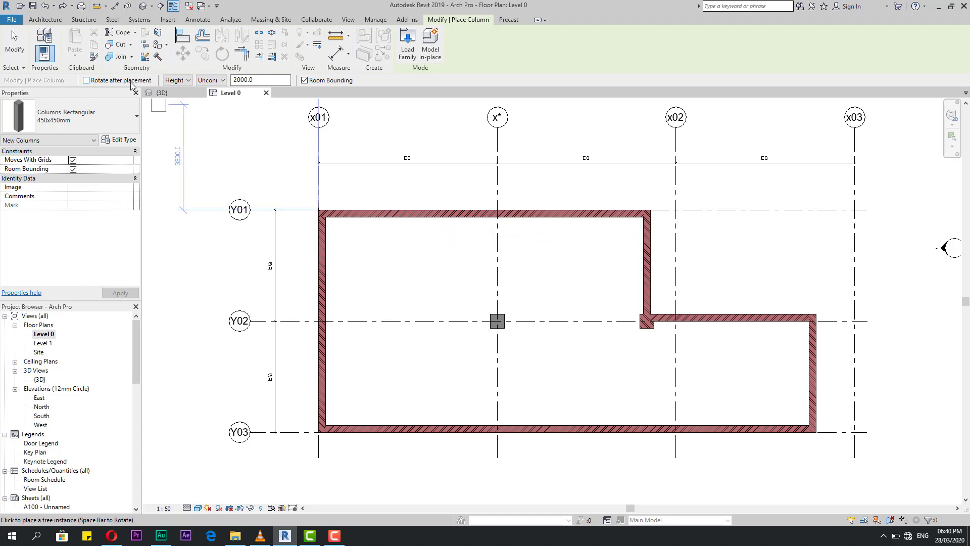
scroll(368, 315, up, 2)
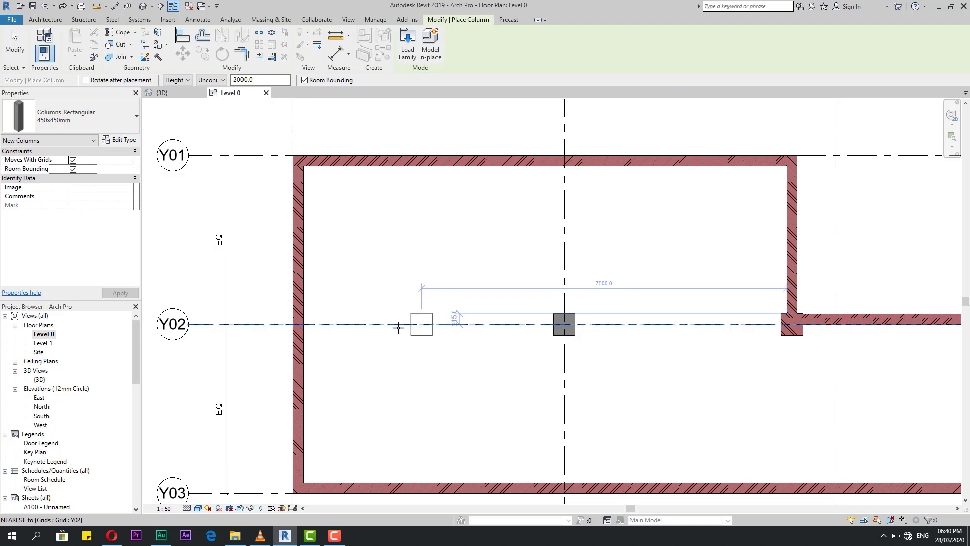
key(Escape)
key(Escape)
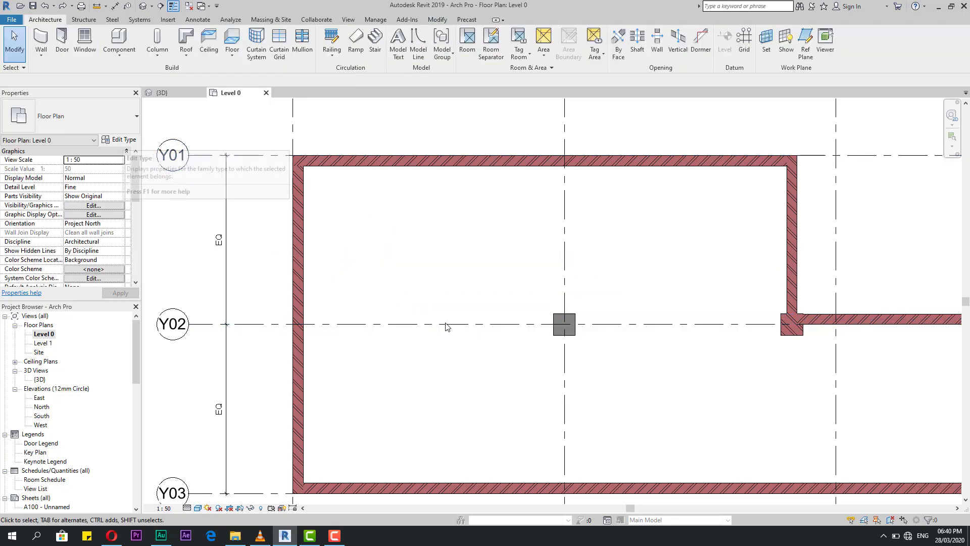
Duplicate the type of the column at x*/Y02 as a new type named 400x800
click(557, 318)
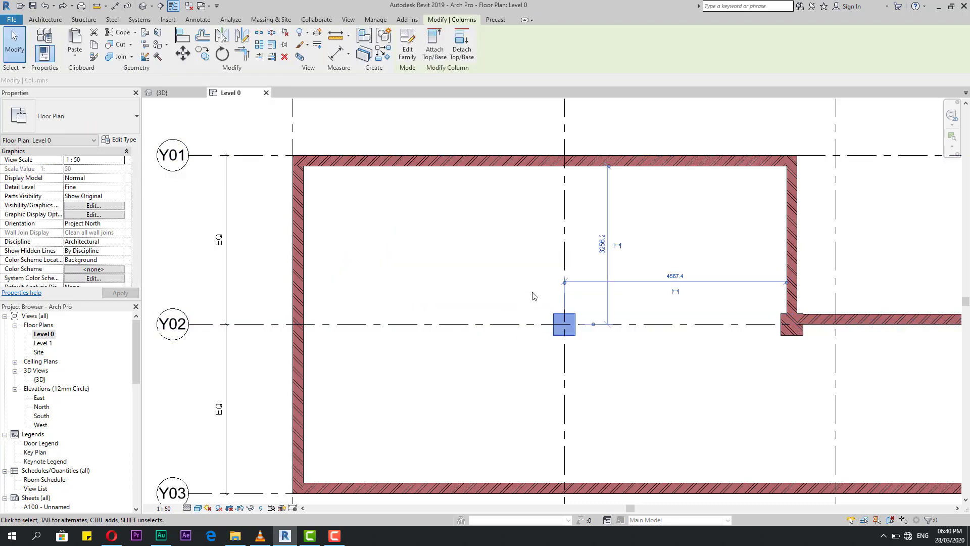
click(123, 142)
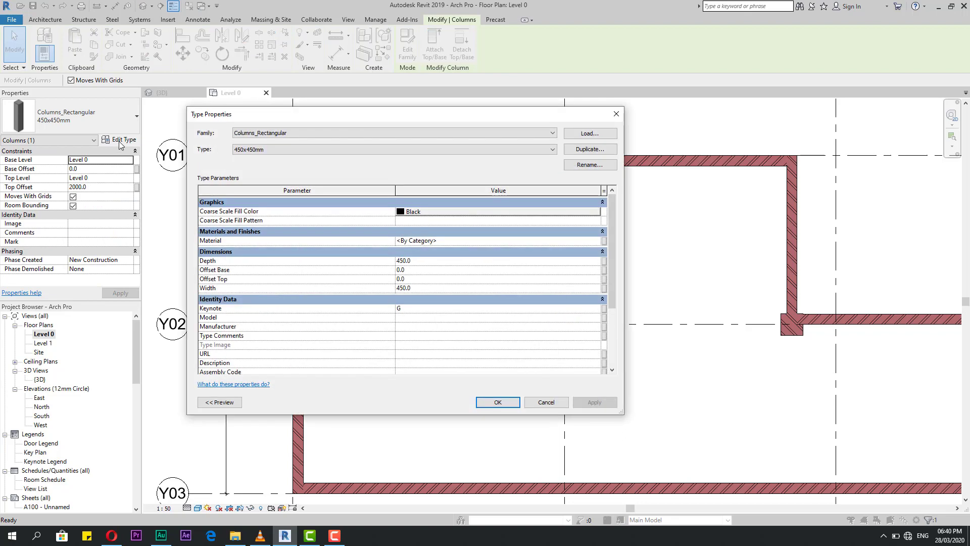
click(587, 150)
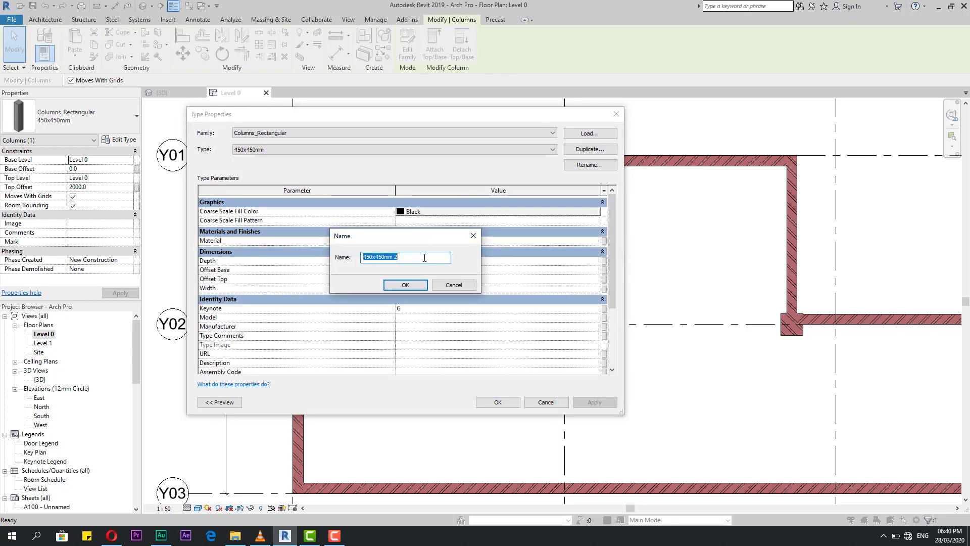
text(400x800)
click(405, 285)
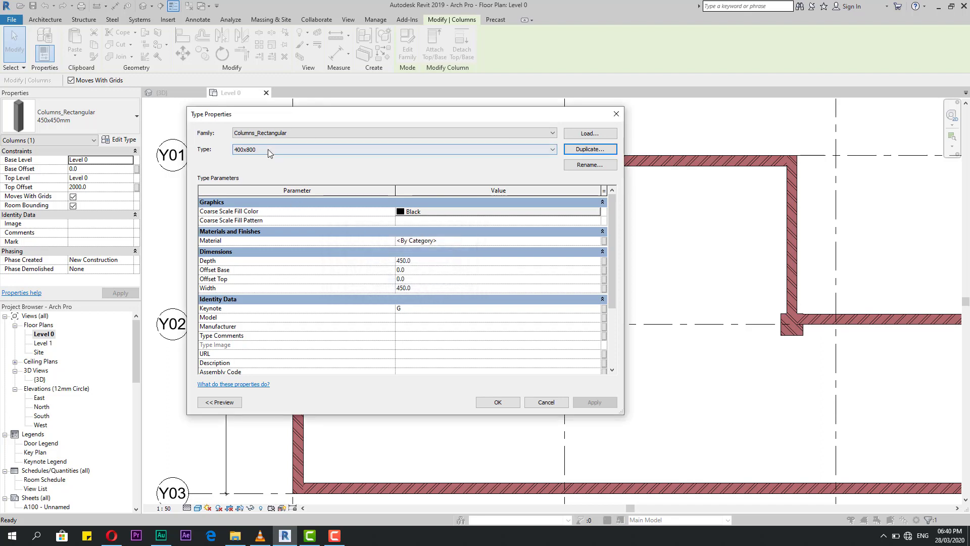
Set the 400x800 column type's depth to 400 and width to 800, and apply it to the selected column
drag(614, 301, 611, 319)
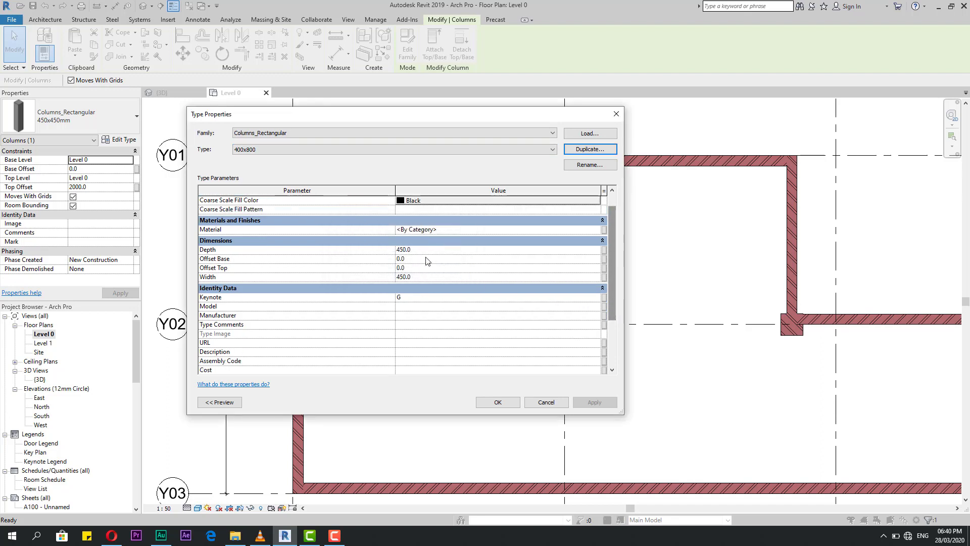
click(424, 252)
click(423, 255)
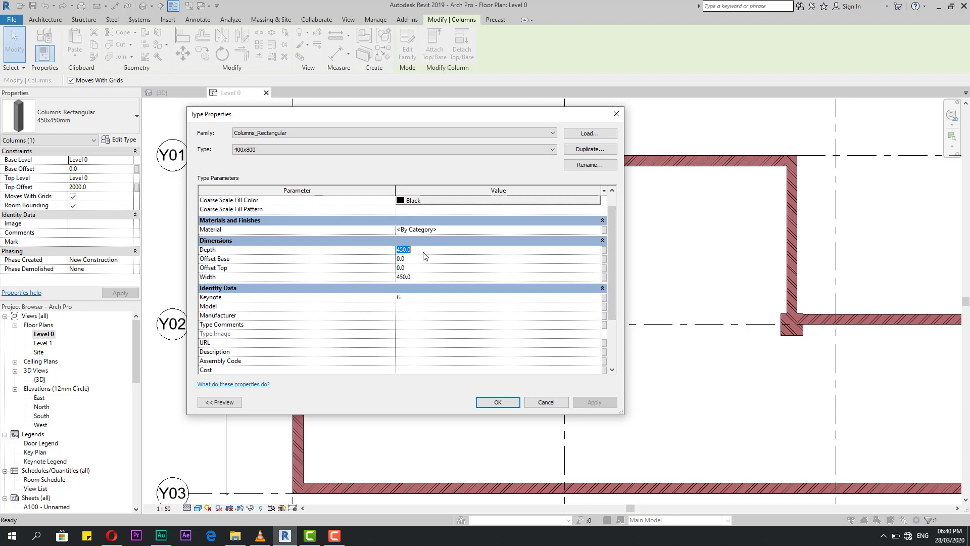
text(400)
click(419, 277)
click(419, 277)
text(800)
click(497, 401)
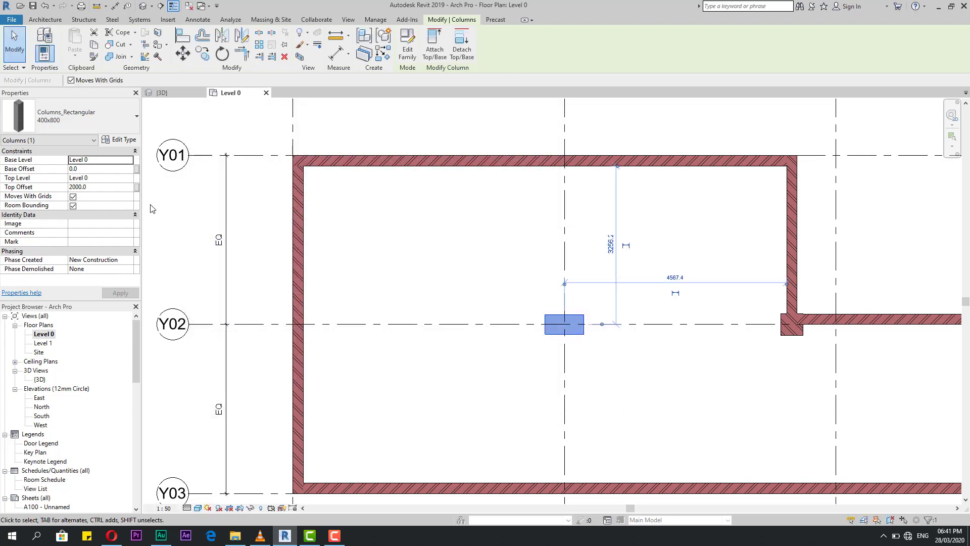
Review the 400x800 type in the column type list and check its depth and width parameters
click(109, 119)
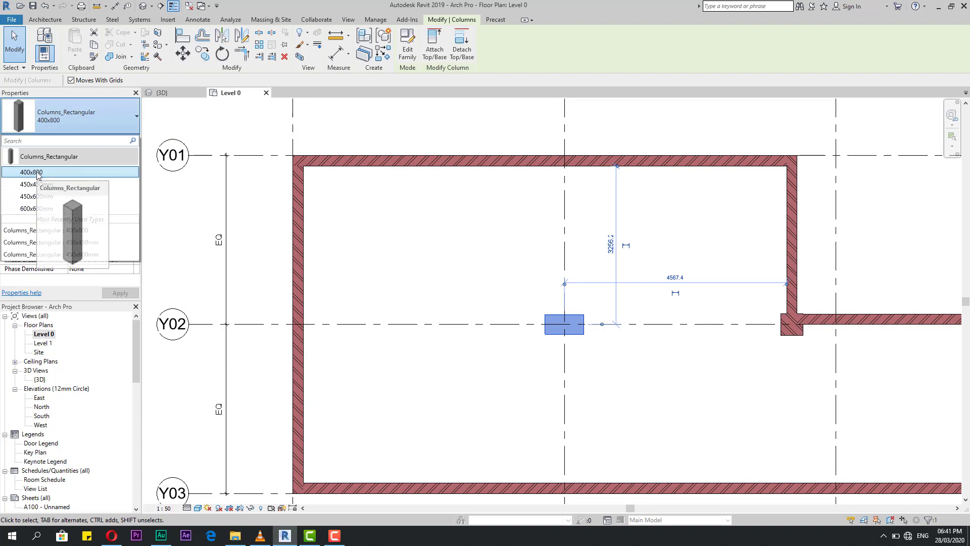
click(119, 144)
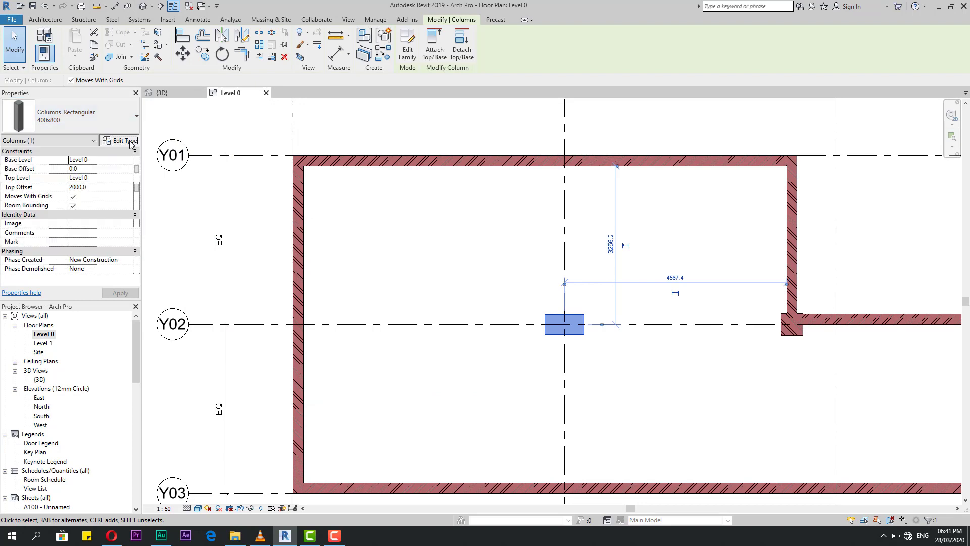
click(120, 140)
click(420, 262)
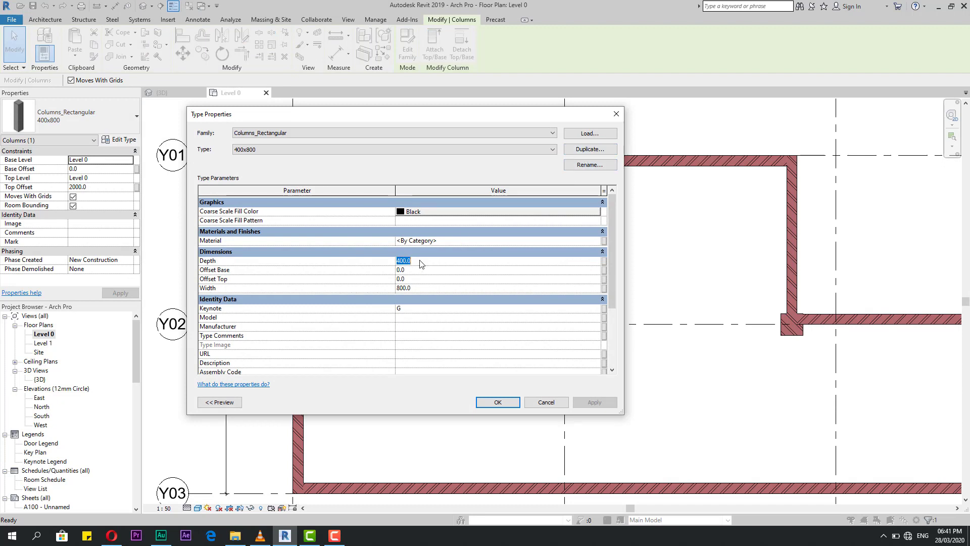
click(414, 288)
click(418, 261)
click(414, 288)
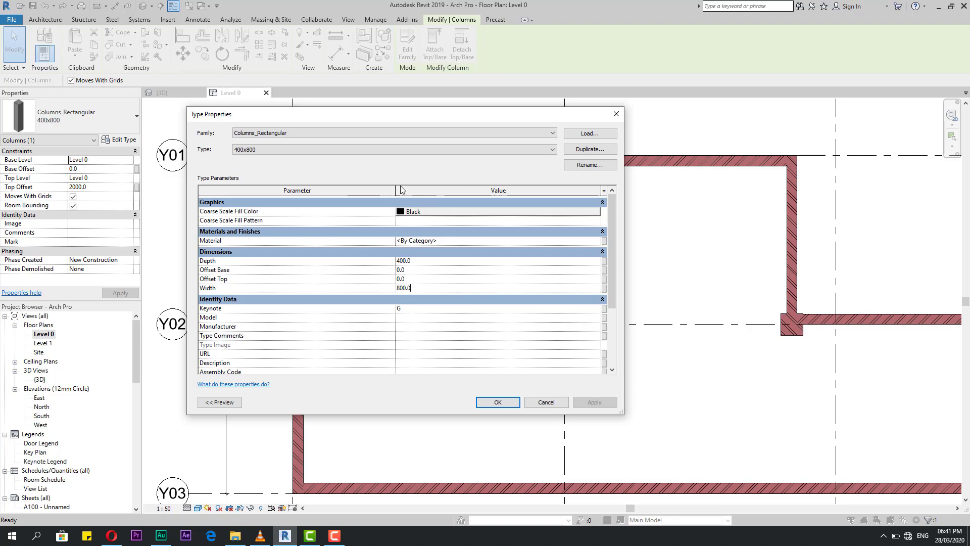
click(546, 402)
click(76, 117)
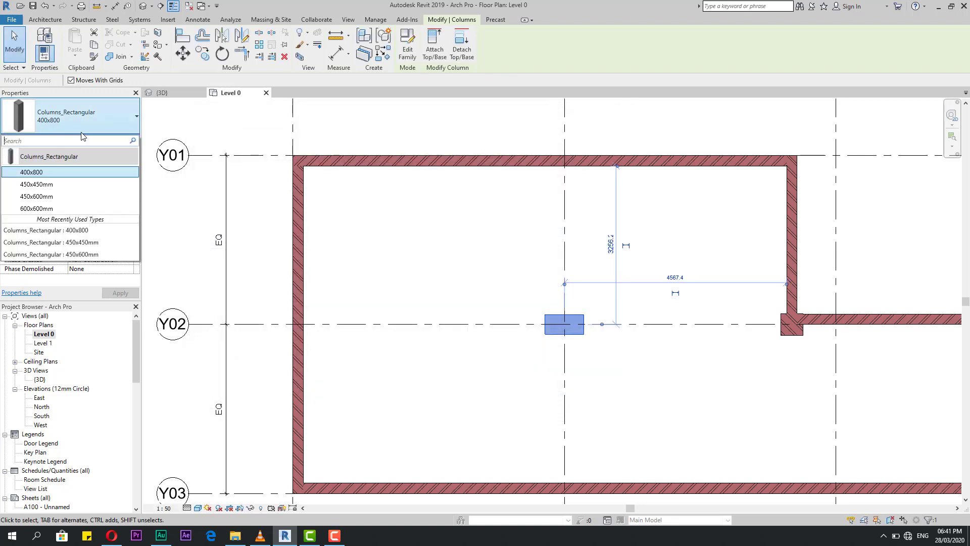
click(60, 173)
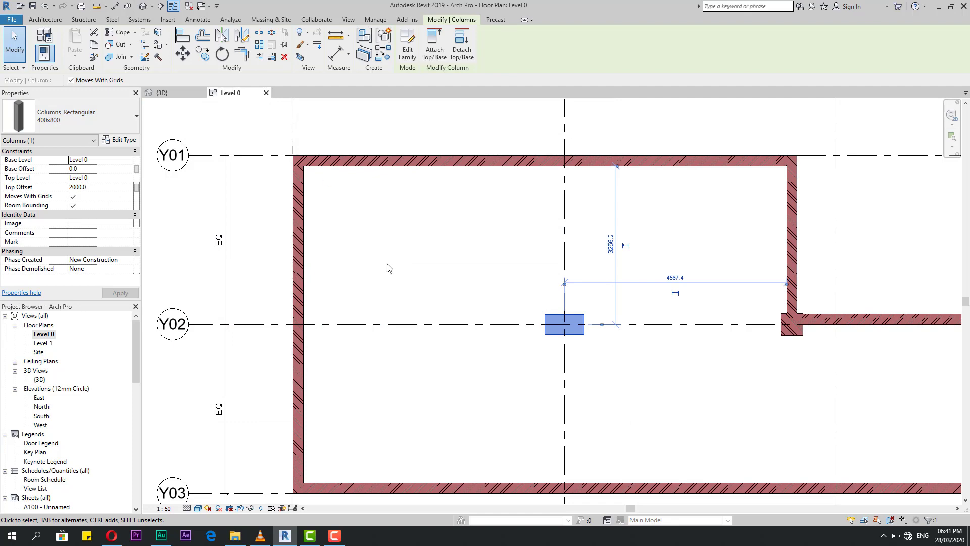
Place a 400x800 architectural column on grid x* between Y01 and Y02 with Rotate after placement enabled, rotated to 135 degrees
scroll(388, 268, down, 1)
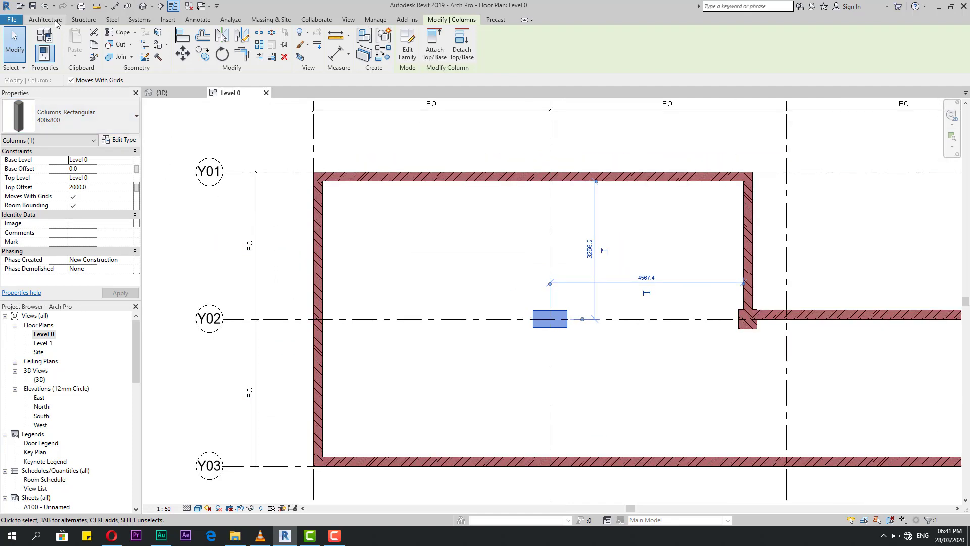
click(55, 21)
click(159, 67)
click(185, 91)
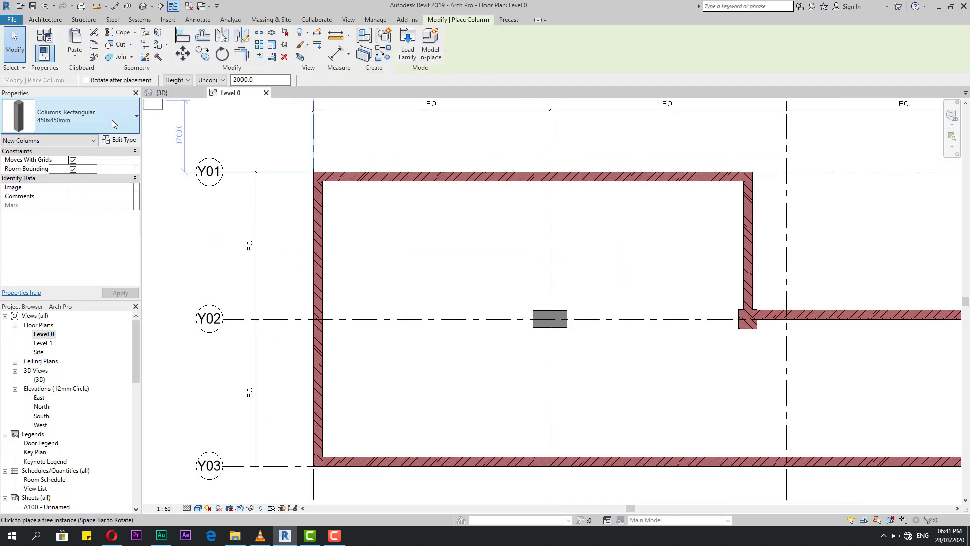
click(113, 122)
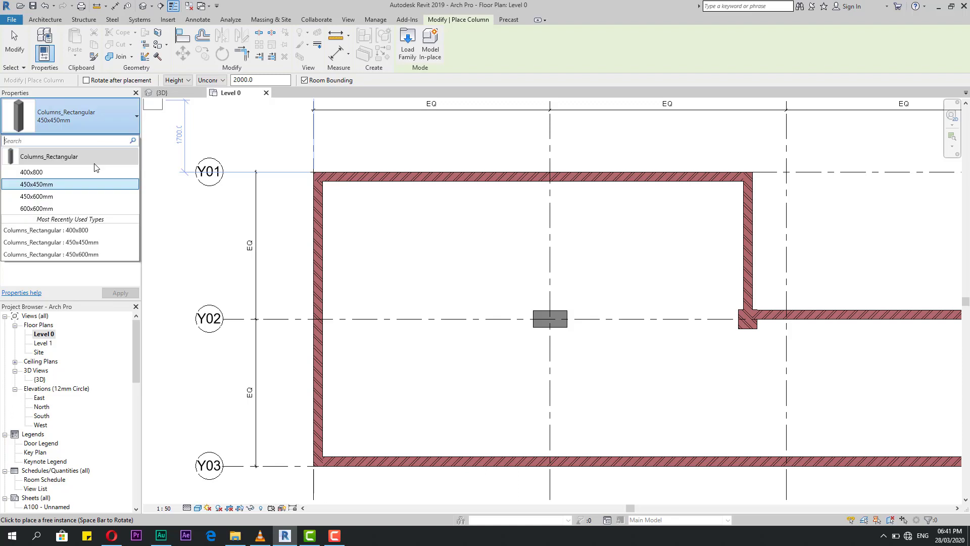
click(40, 173)
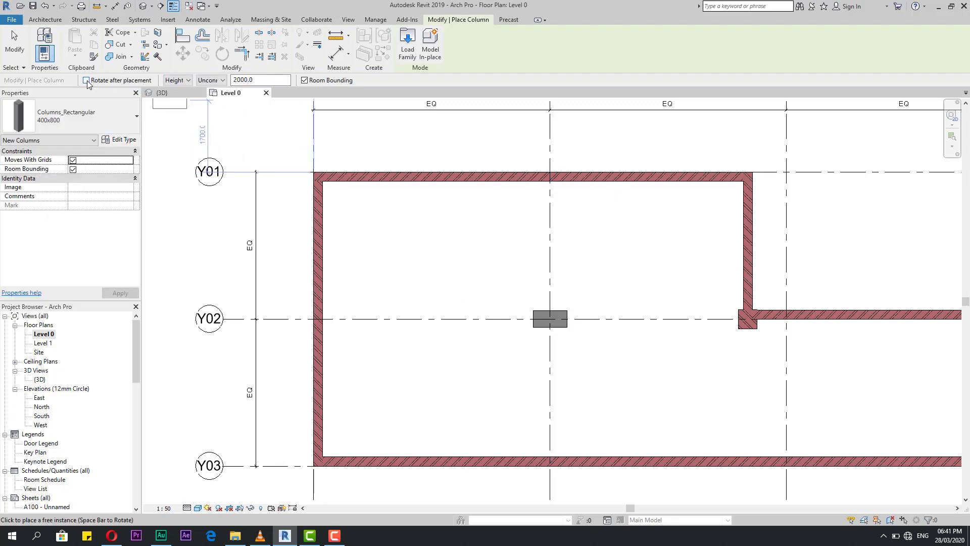
click(86, 80)
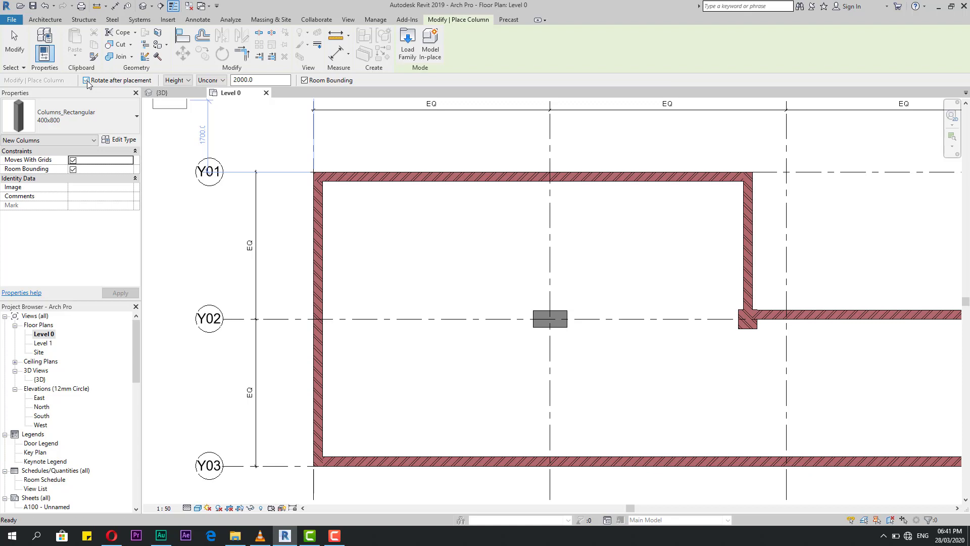
click(550, 257)
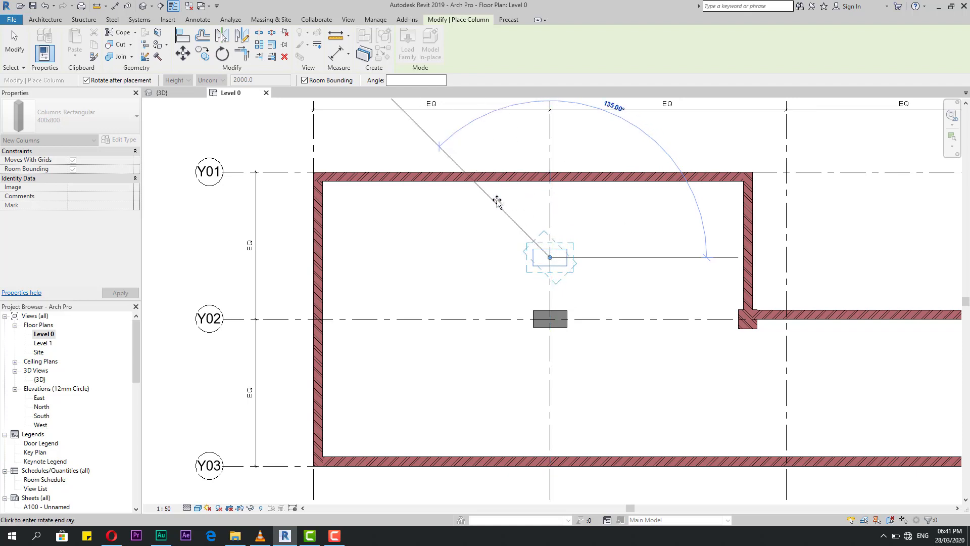
text(135)
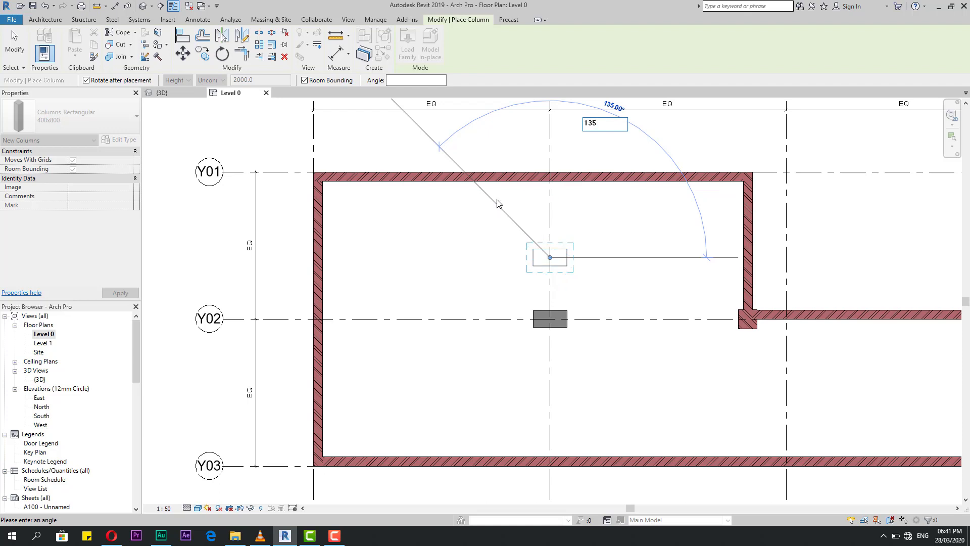
key(Return)
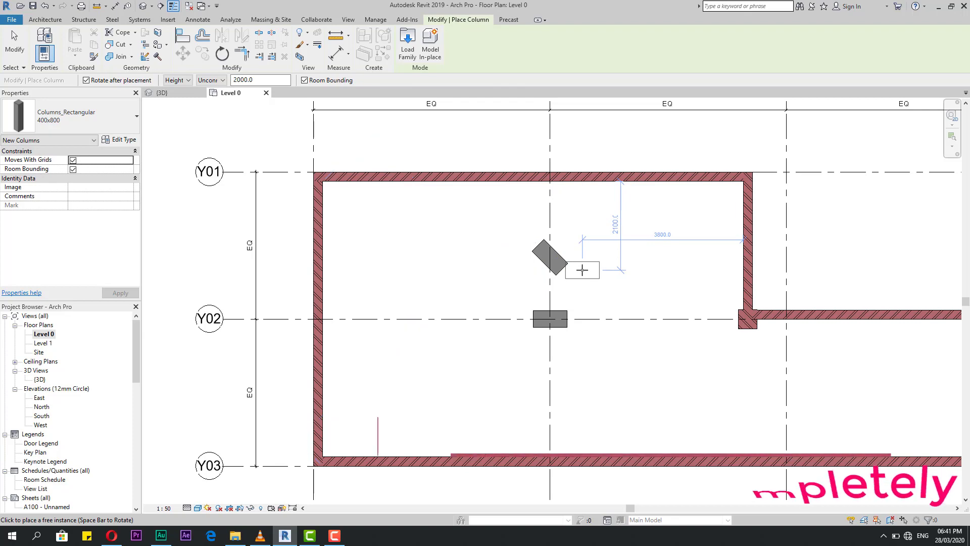
key(Escape)
key(Escape)
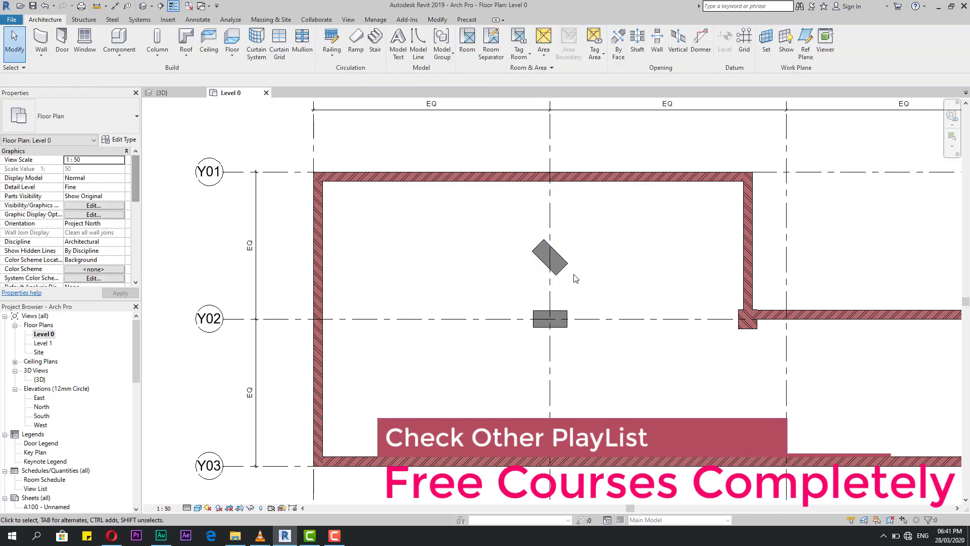
scroll(570, 273, up, 2)
click(565, 267)
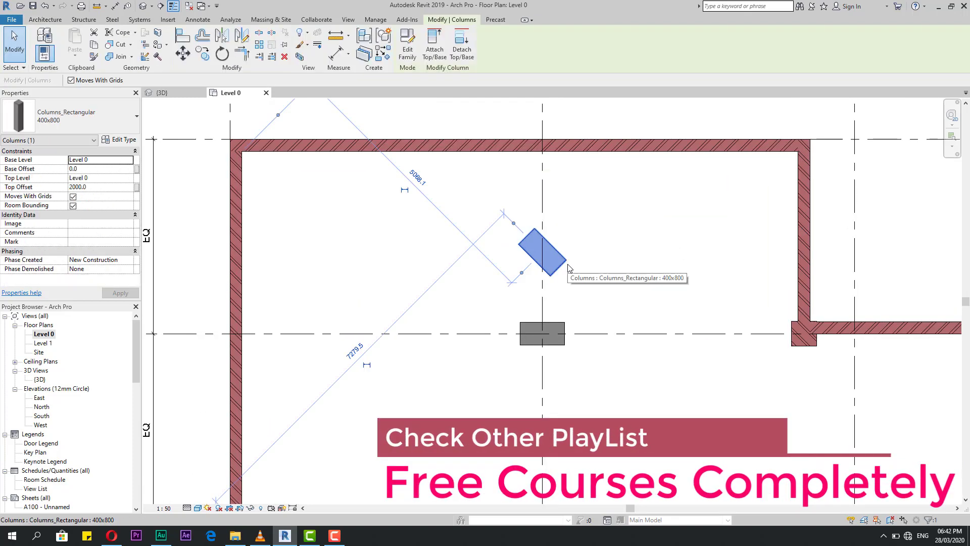
click(148, 116)
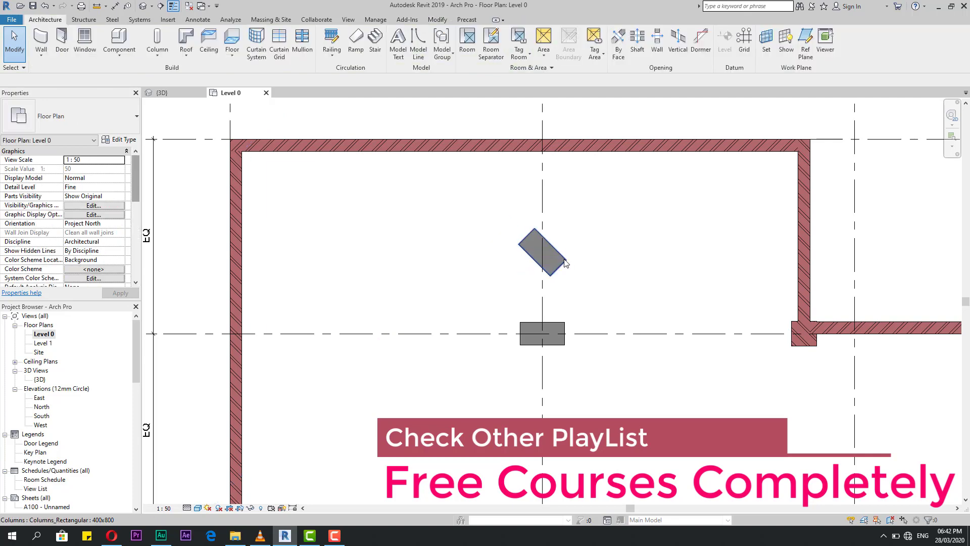
click(565, 255)
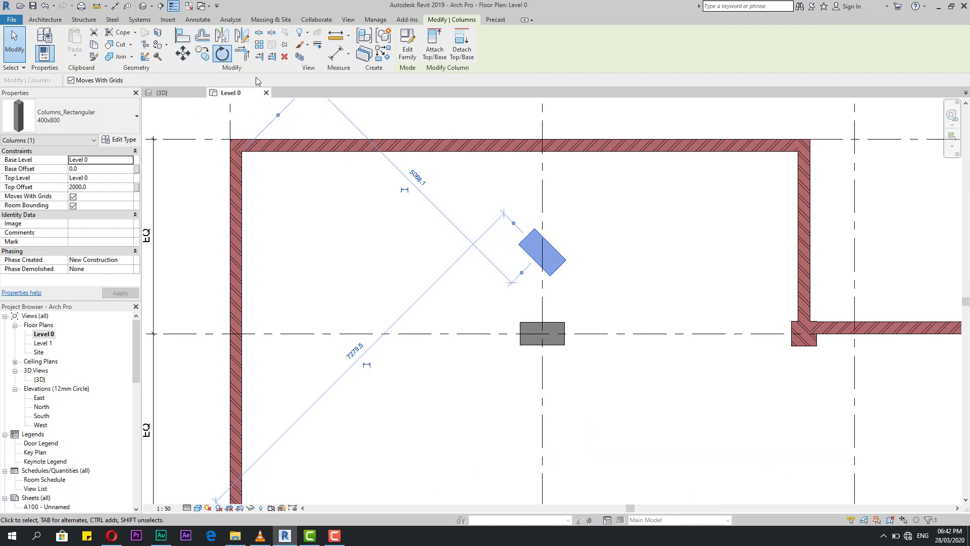
click(222, 53)
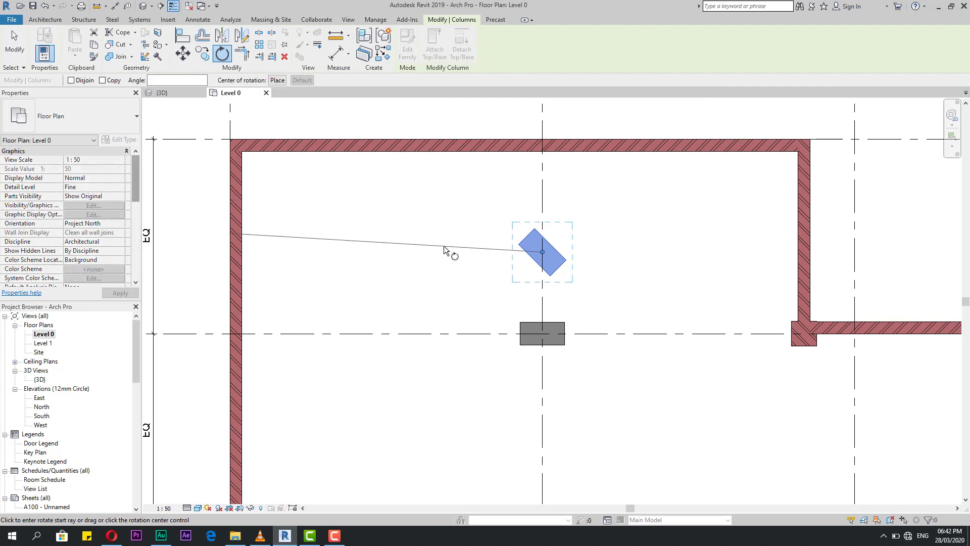
key(Escape)
key(Escape)
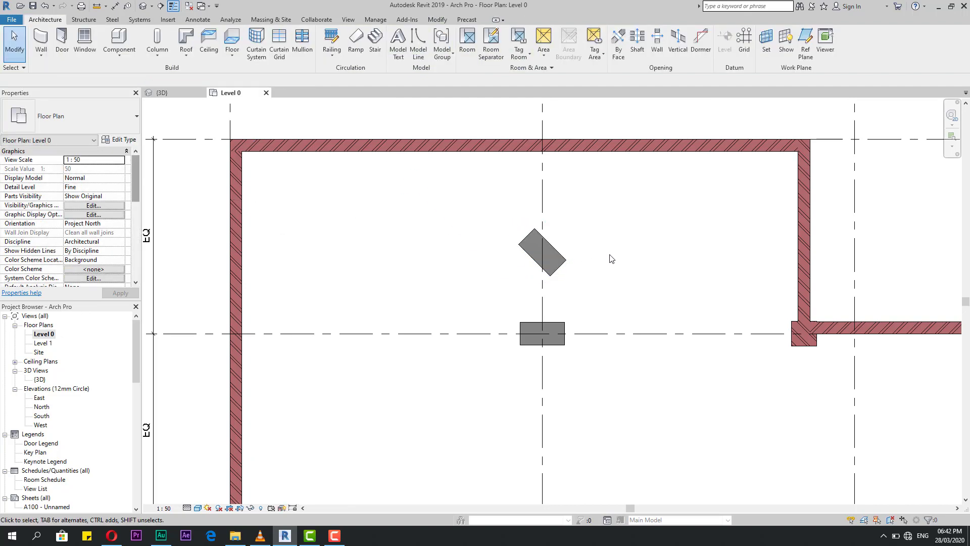
Start placing an architectural column and review its Height and Depth placement options
scroll(576, 273, down, 2)
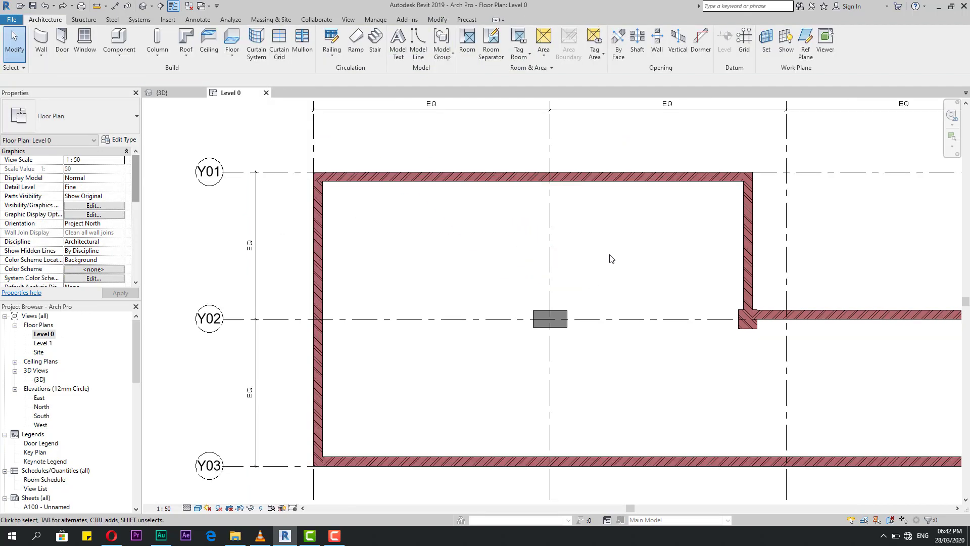
click(157, 56)
click(172, 91)
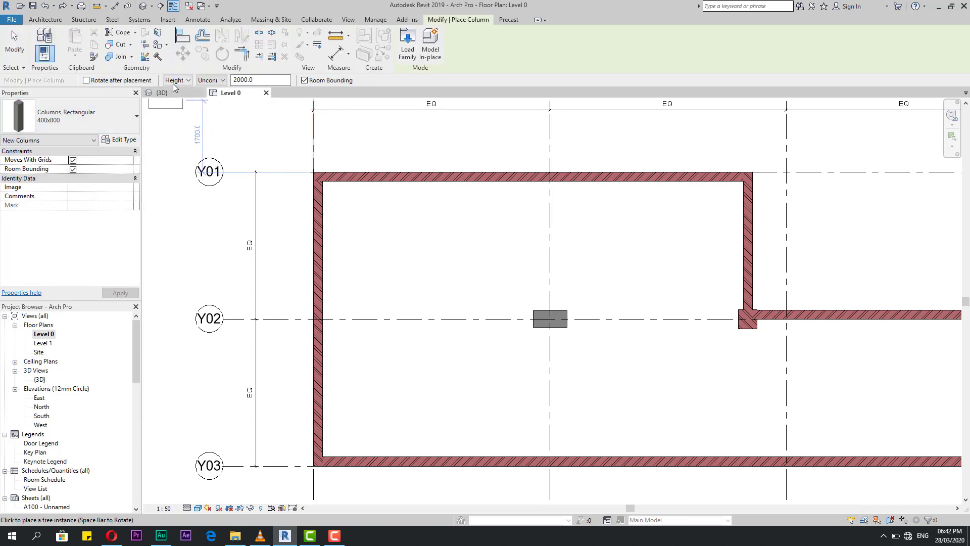
click(188, 83)
click(182, 82)
scroll(332, 211, down, 2)
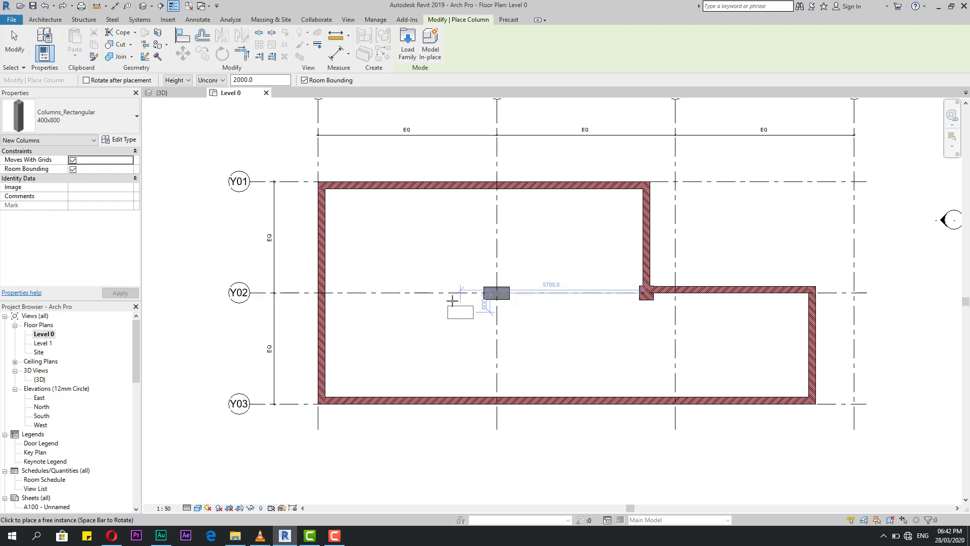
Tile the Level 0 plan and 3D views side by side and orbit the 3D view to look inside the walls
click(348, 19)
click(840, 46)
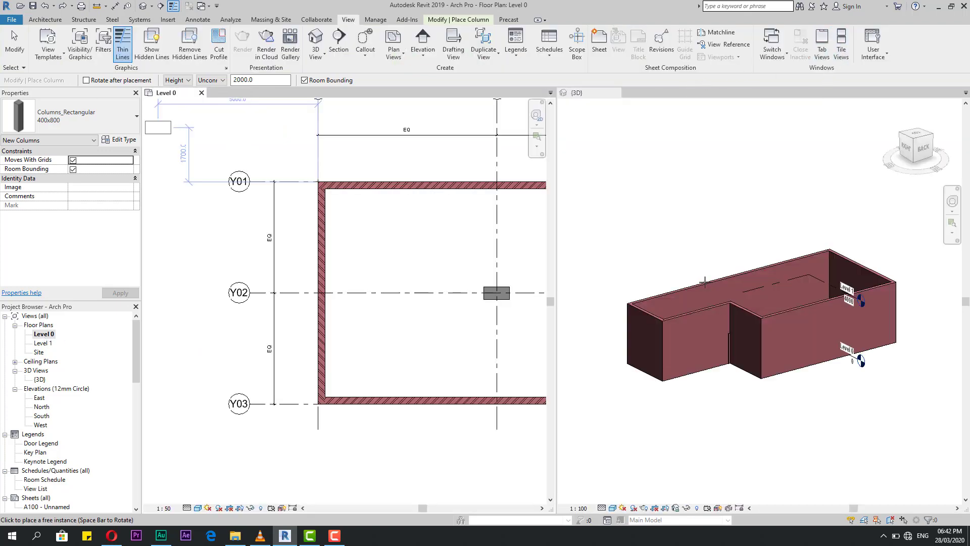
scroll(817, 296, up, 3)
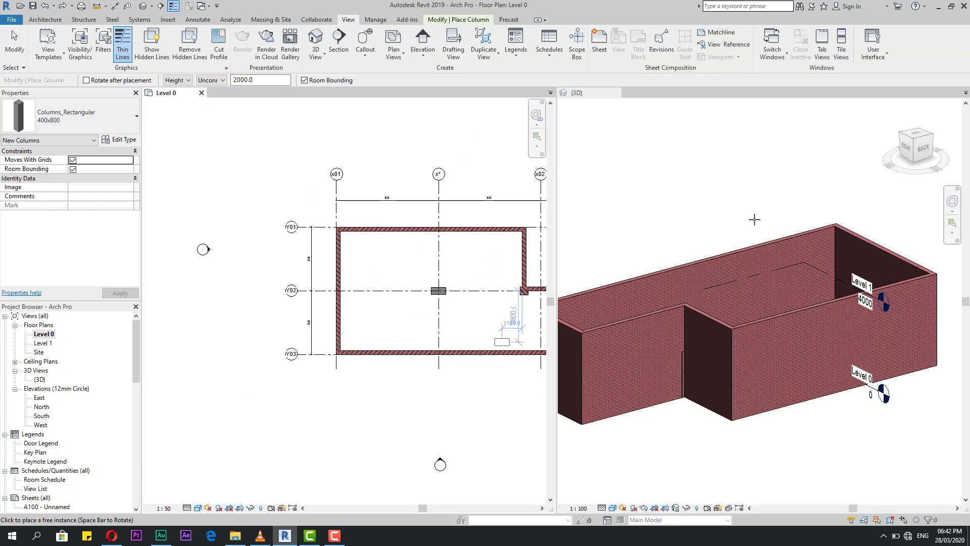
key(Escape)
shift+middle_drag(754, 219, 737, 316)
scroll(449, 298, up, 4)
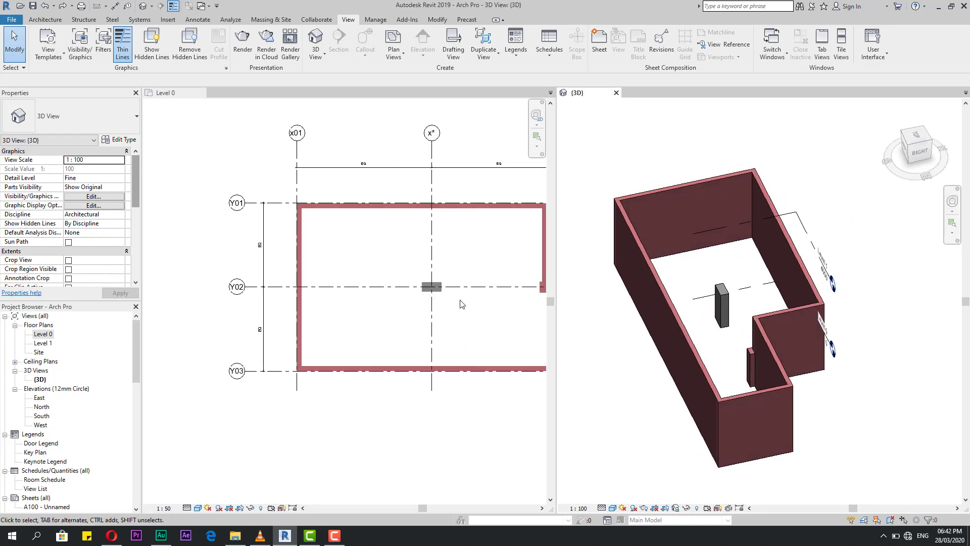
Delete the 400x800 column at the intersection of grids x* and Y02
click(439, 275)
key(Delete)
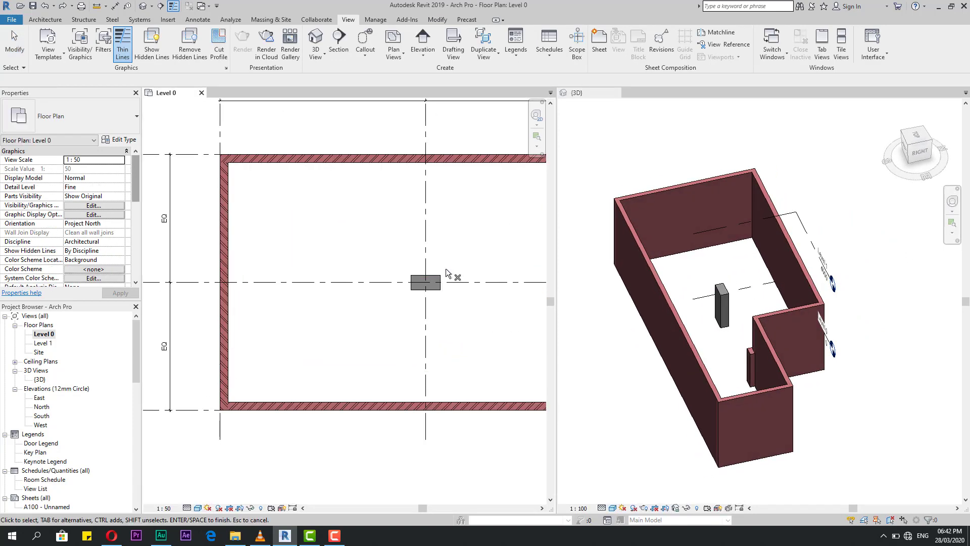
click(443, 275)
key(Return)
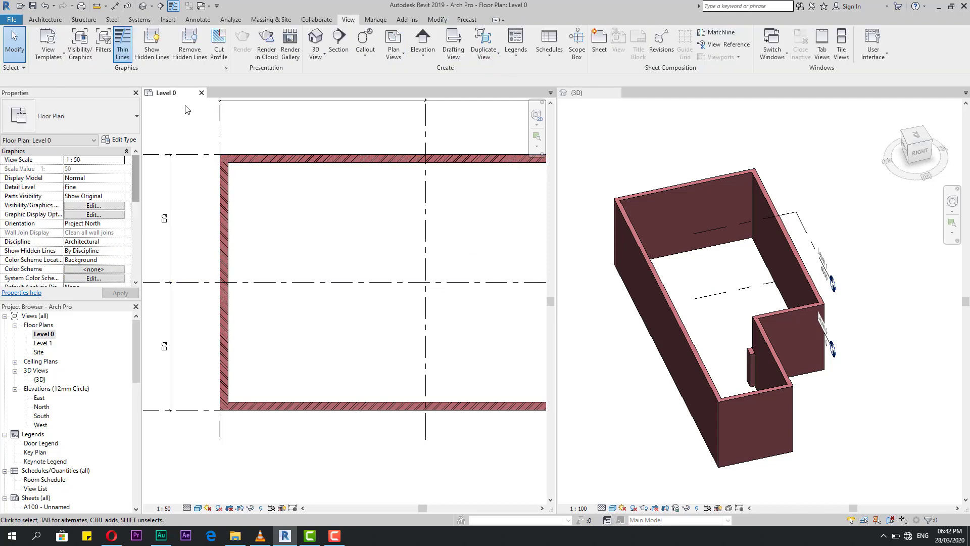
Place a 400x800 architectural column at the intersection of grids x* and Y02 with its Height constrained to Level 1
click(44, 20)
click(157, 52)
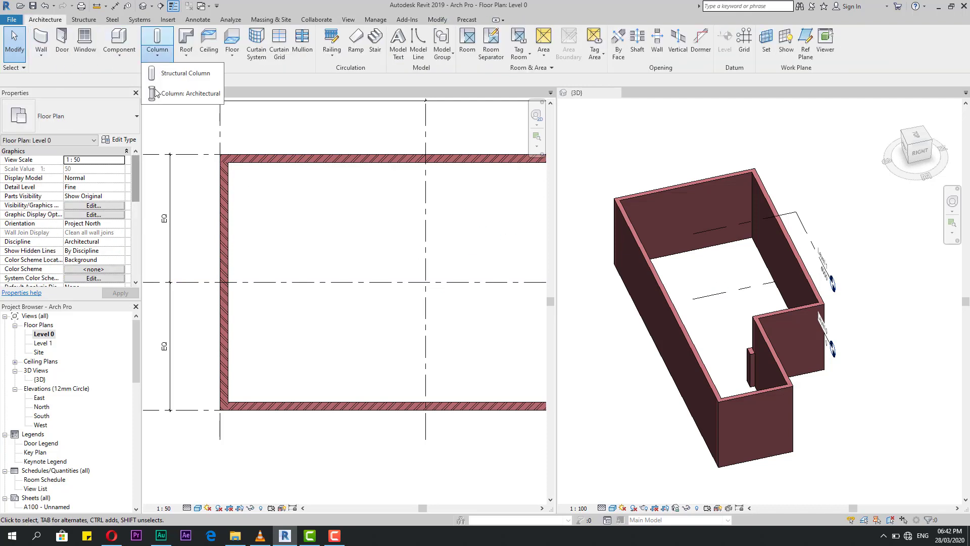
click(157, 93)
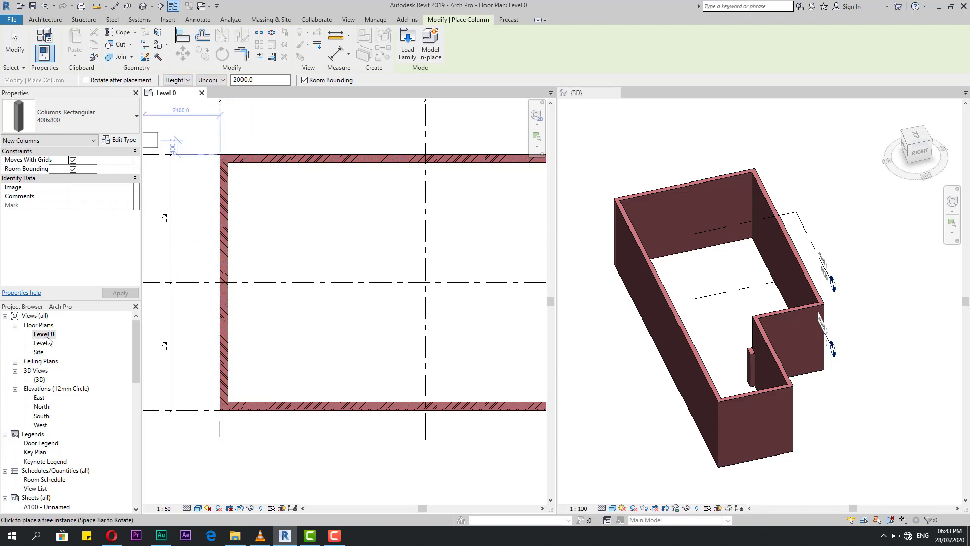
click(222, 82)
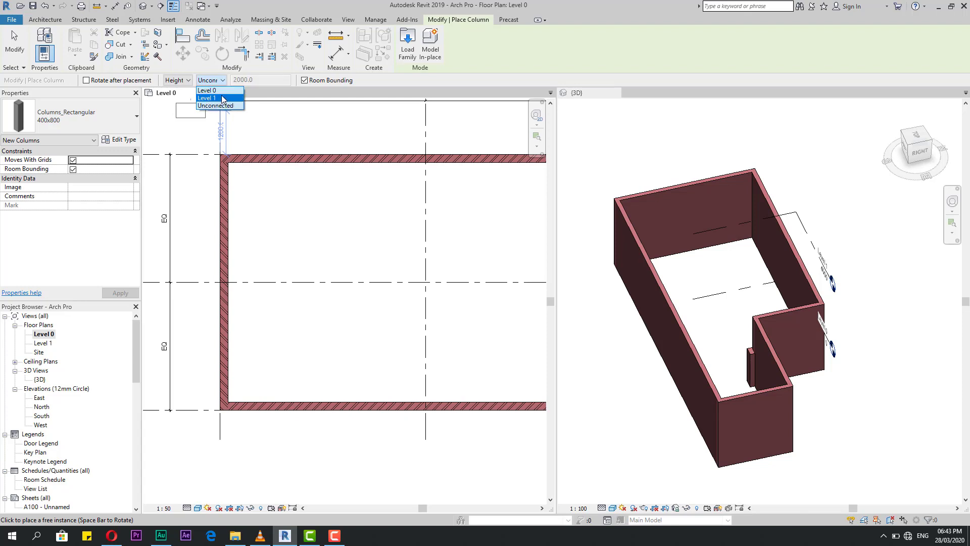
click(218, 81)
click(216, 81)
click(216, 95)
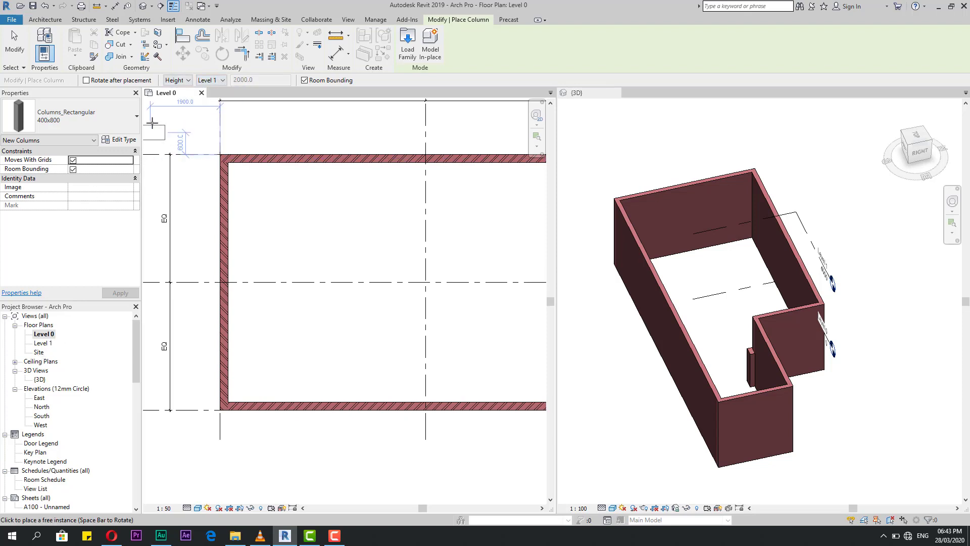
click(218, 81)
click(221, 106)
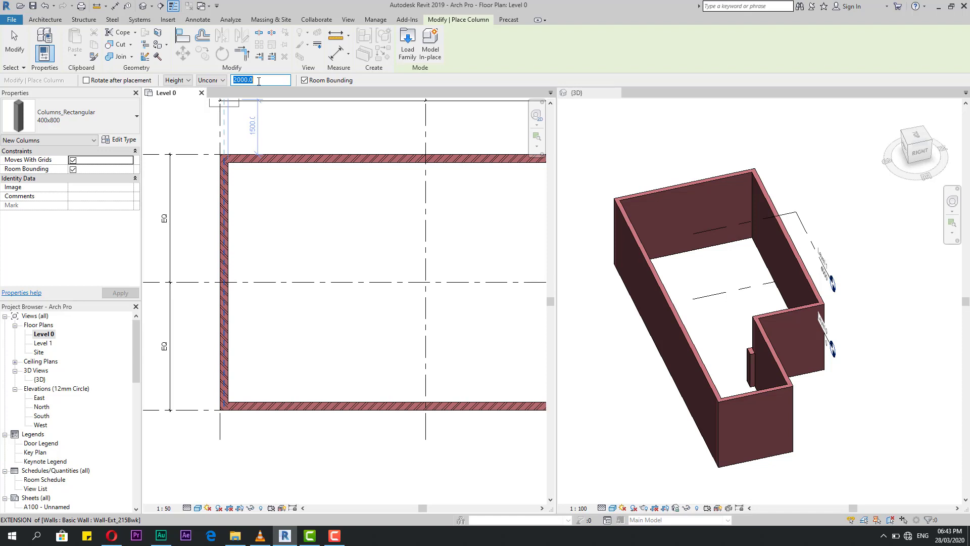
click(209, 81)
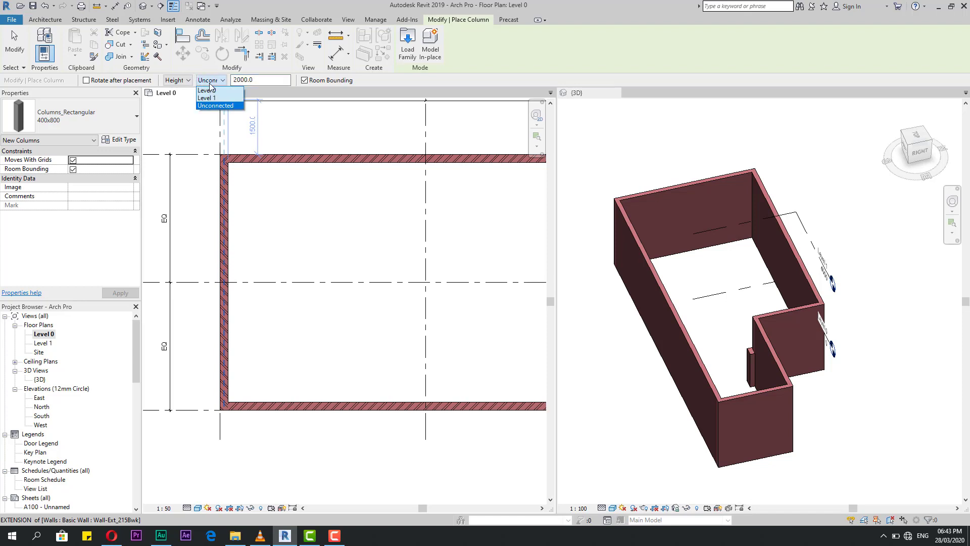
click(207, 98)
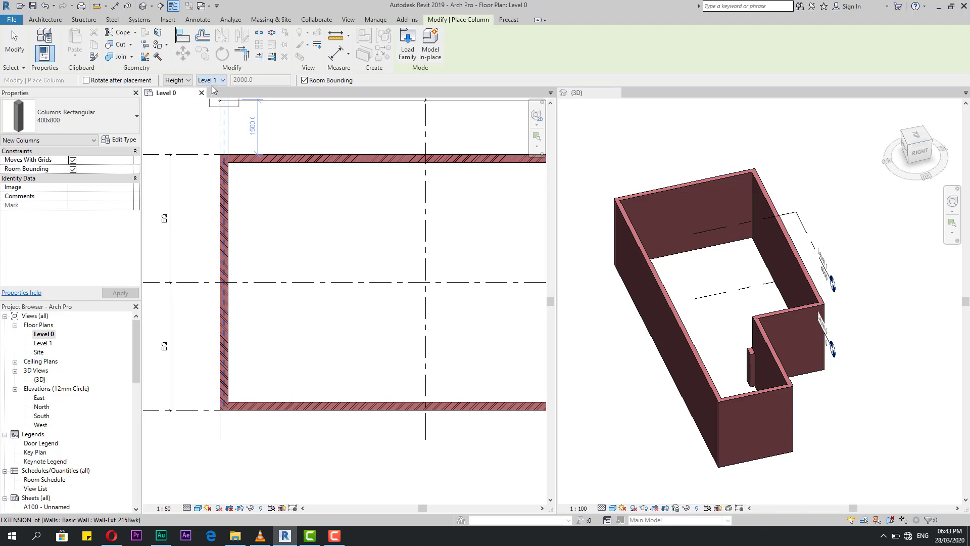
click(425, 282)
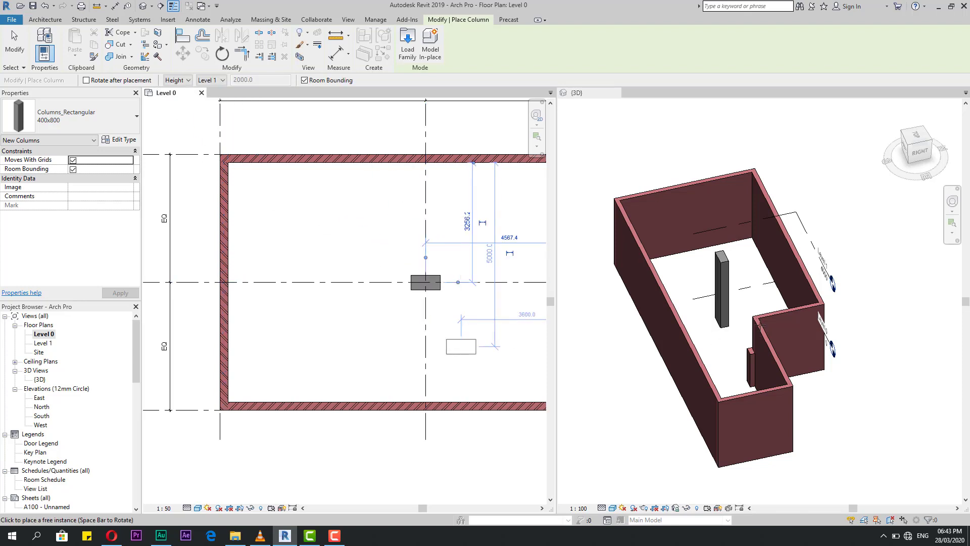
Place a 400x800 column with Depth set to Unconnected at 2000, about 1300 left of grid x* and 2400 below the upper wall
click(182, 83)
click(174, 91)
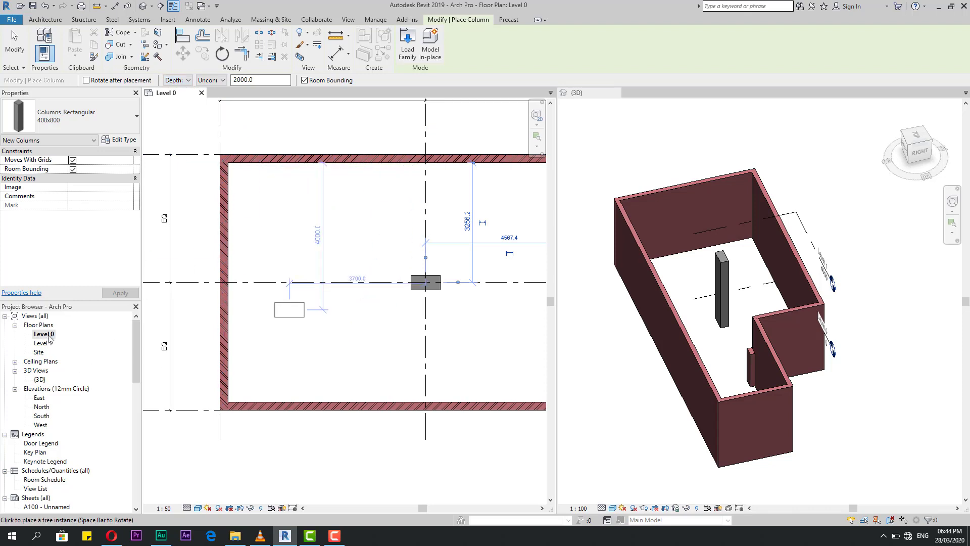
click(378, 250)
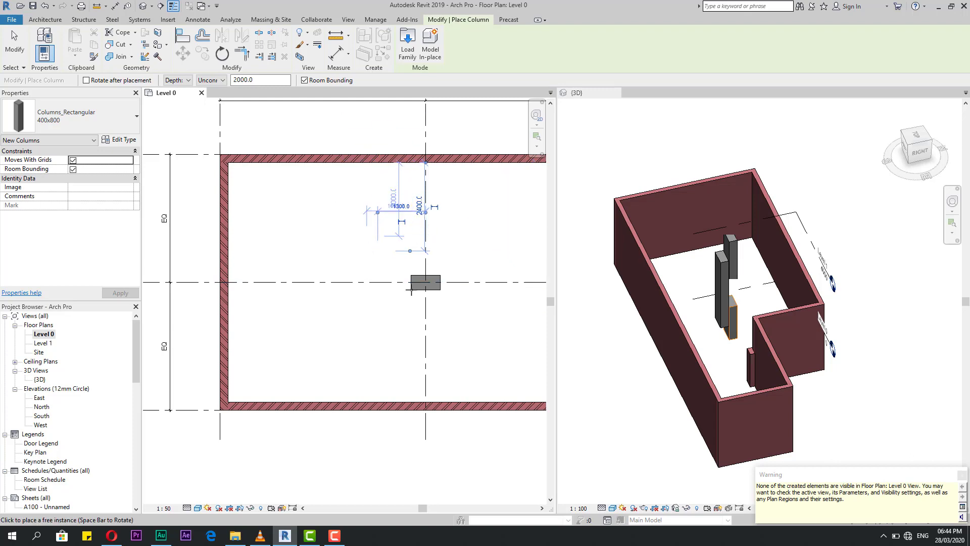
scroll(733, 322, up, 5)
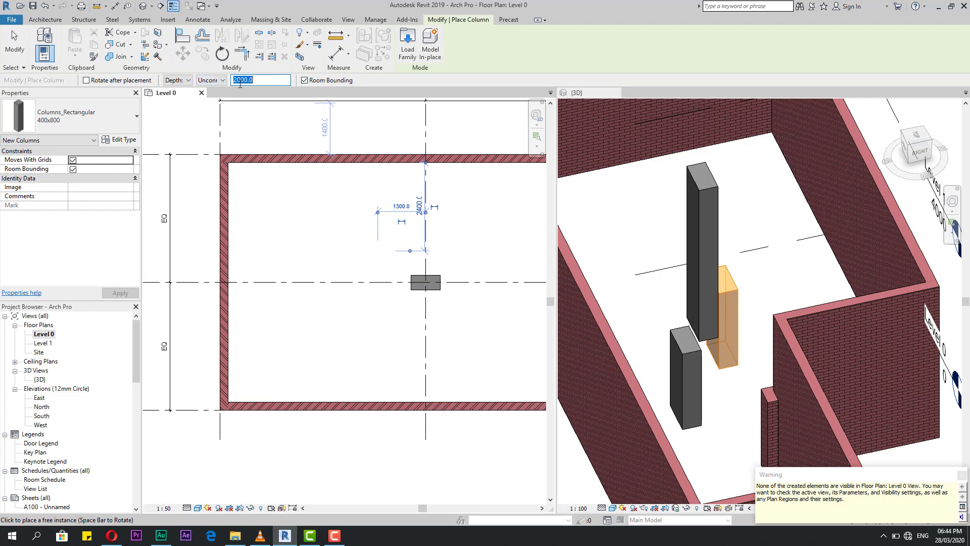
Try to constrain the Depth of the 400x800 column to Level 1 on the Level 0 plan
click(222, 82)
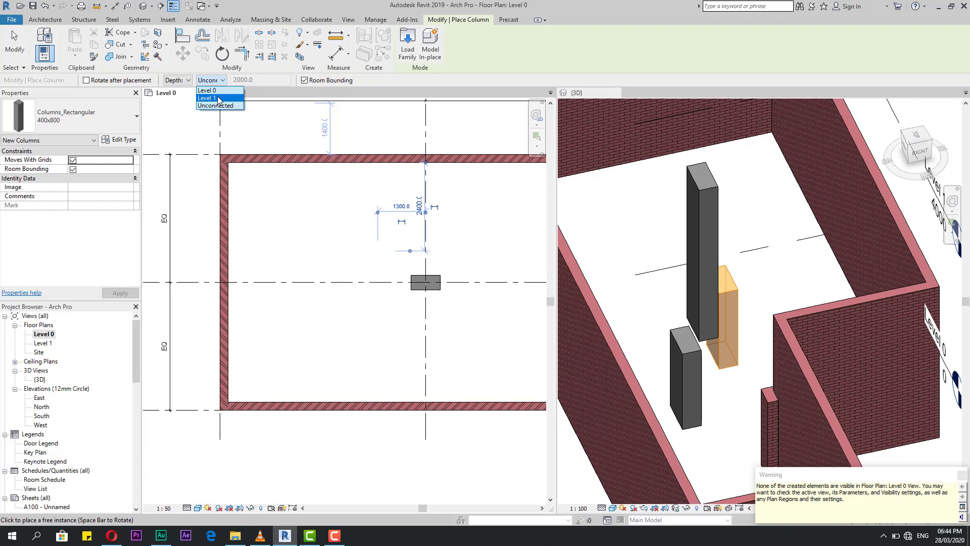
click(217, 98)
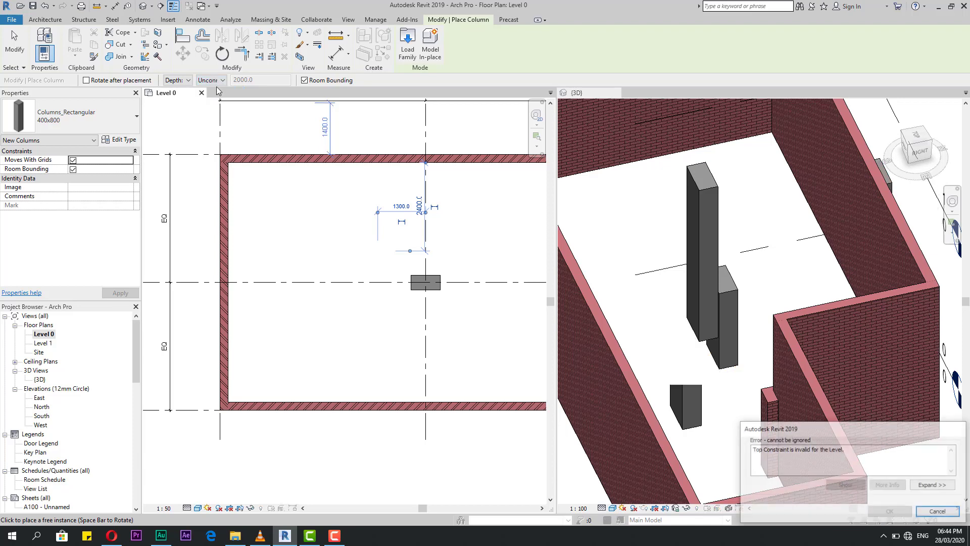
click(939, 511)
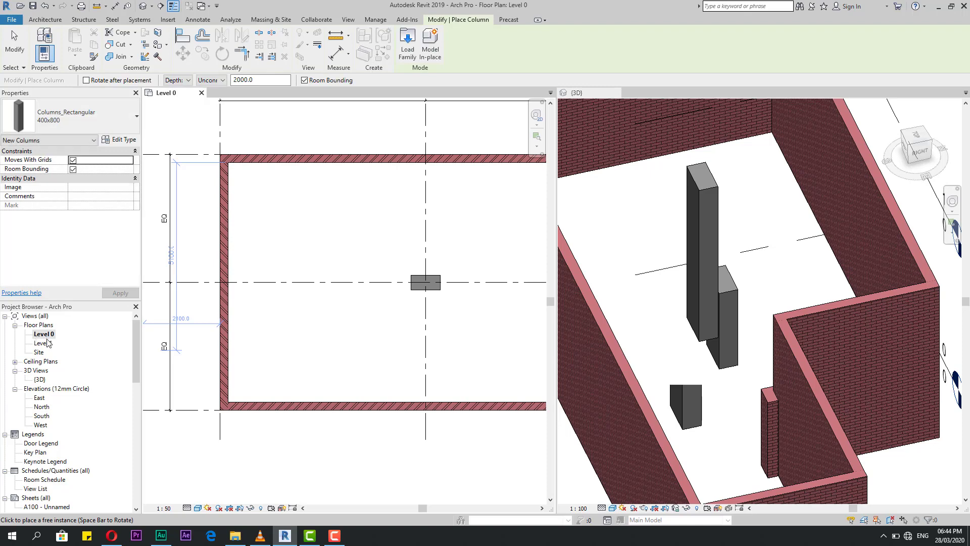
scroll(665, 268, down, 2)
key(Escape)
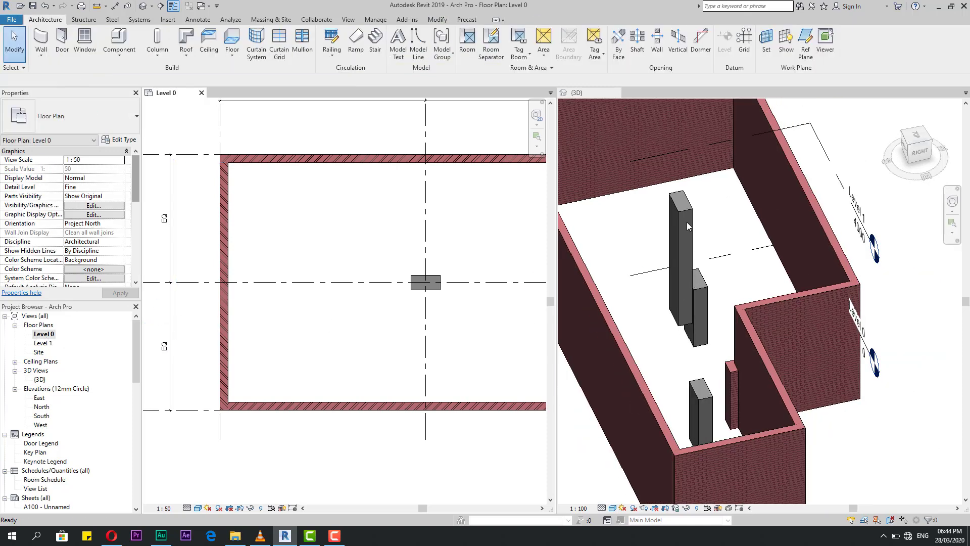
Open the Level 1 floor plan beside the 3D view and focus on the column area around grid x*
click(686, 222)
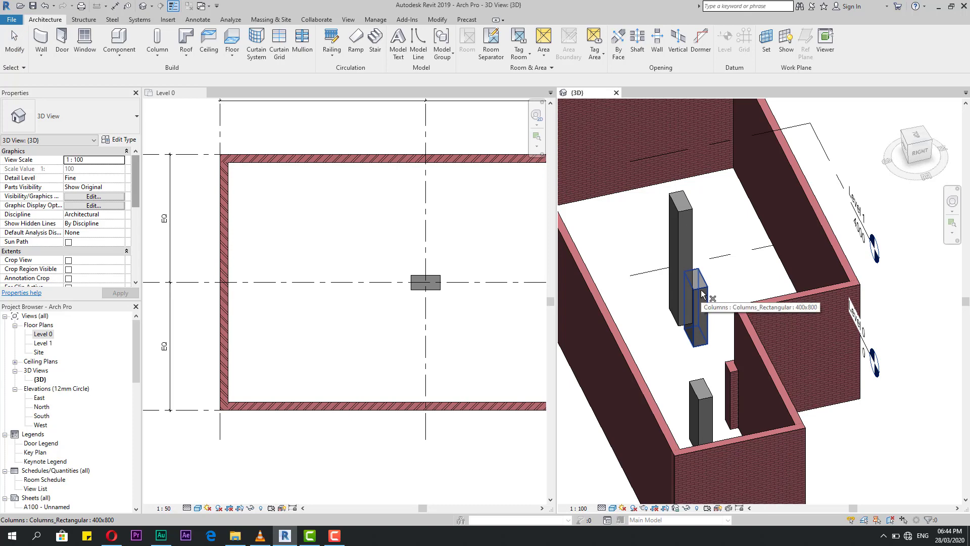
click(441, 260)
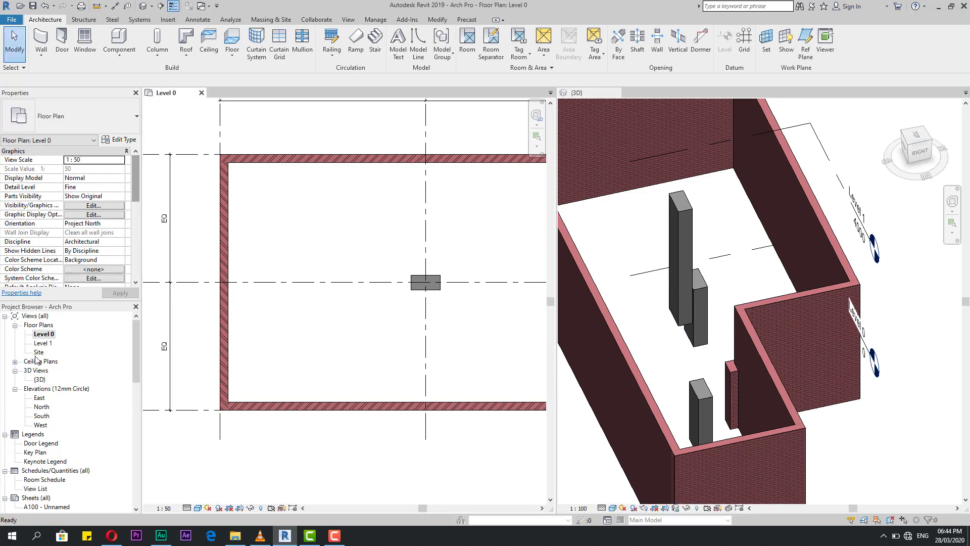
double_click(43, 343)
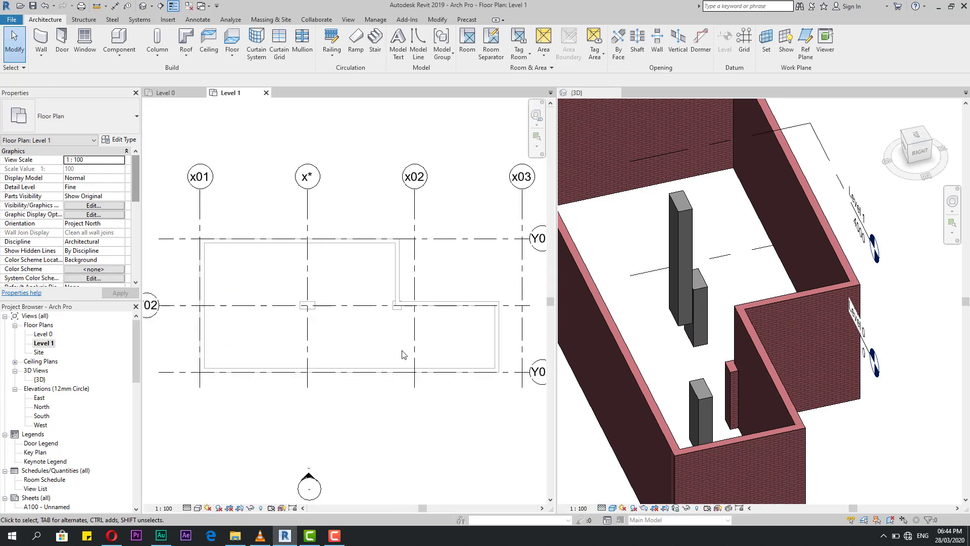
scroll(335, 324, up, 2)
Place a 400x800 architectural column on grid x*, about 2100 below the upper wall, with its Depth constrained to Level 0
click(157, 55)
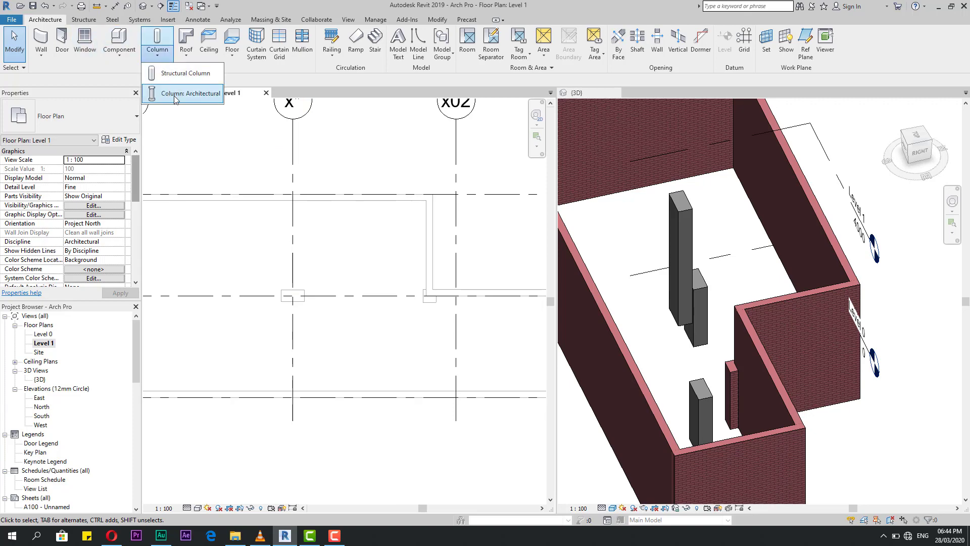
click(176, 94)
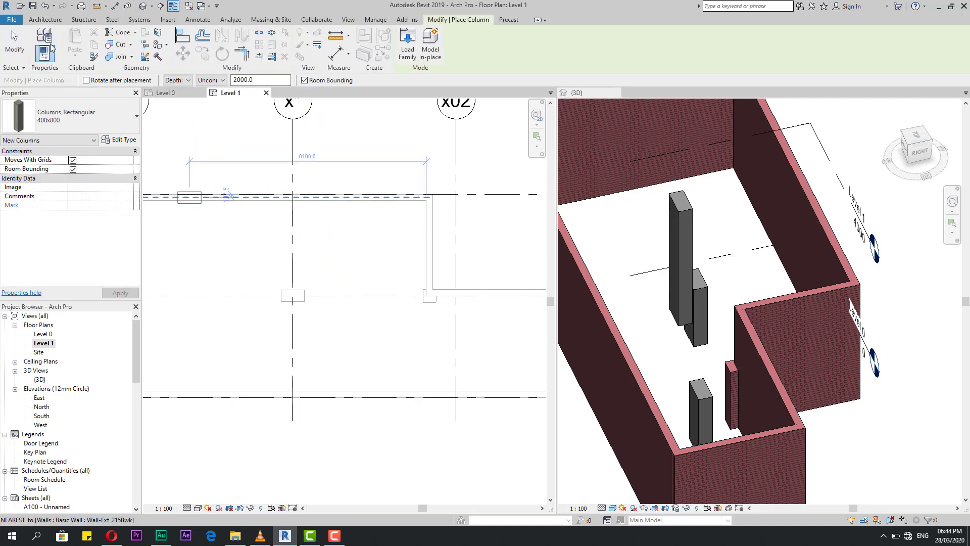
click(180, 80)
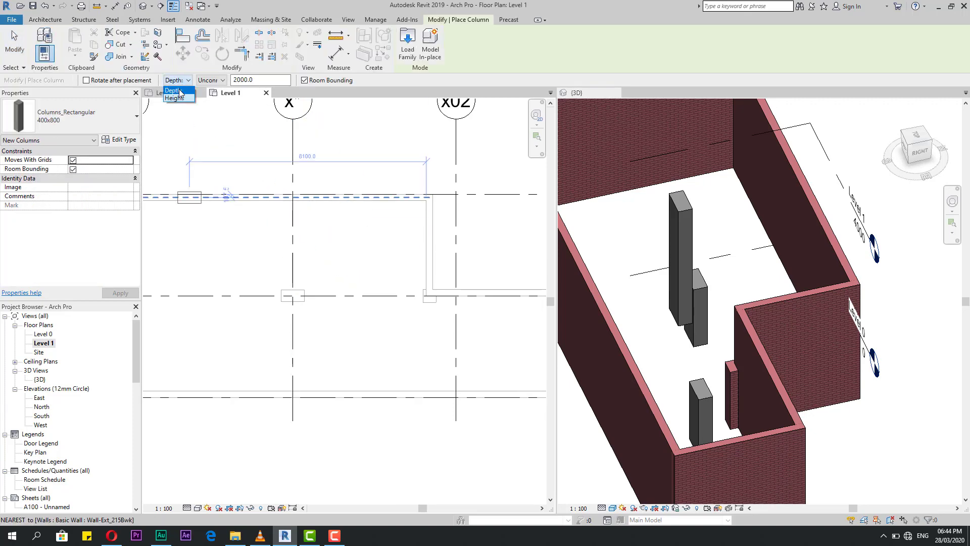
click(177, 91)
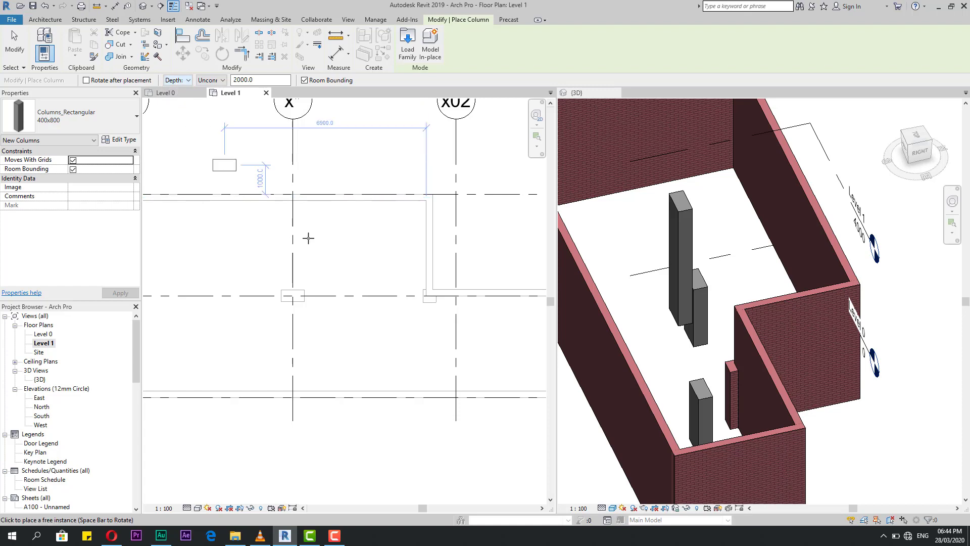
scroll(354, 311, down, 1)
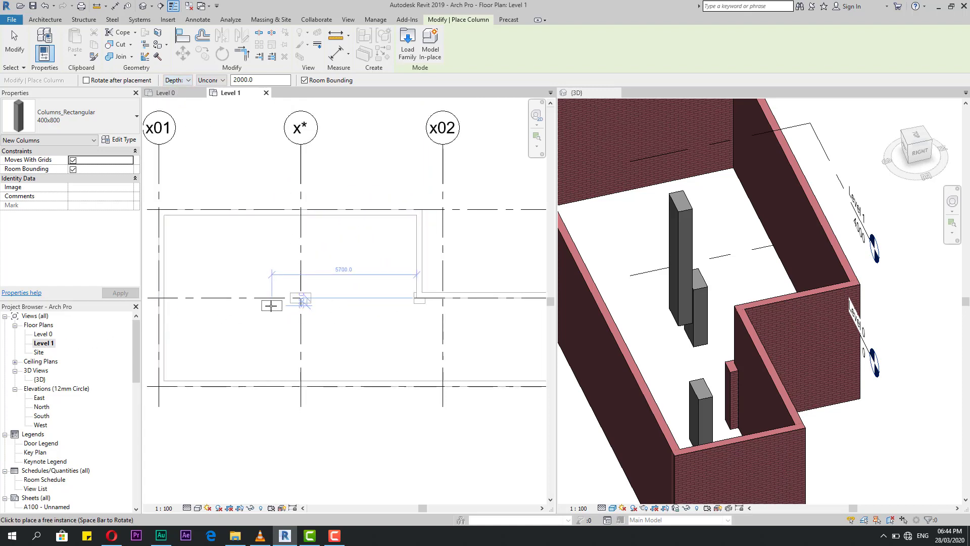
scroll(273, 308, up, 1)
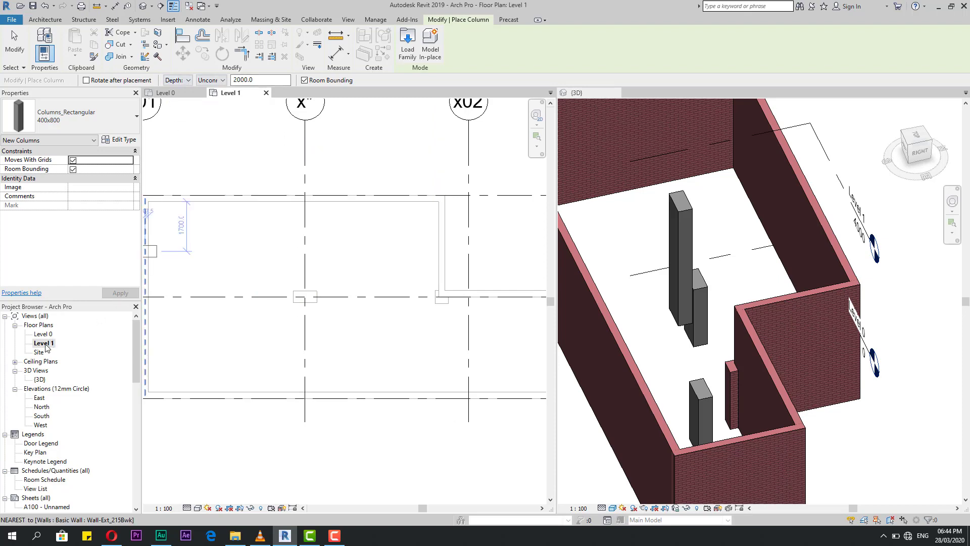
click(212, 79)
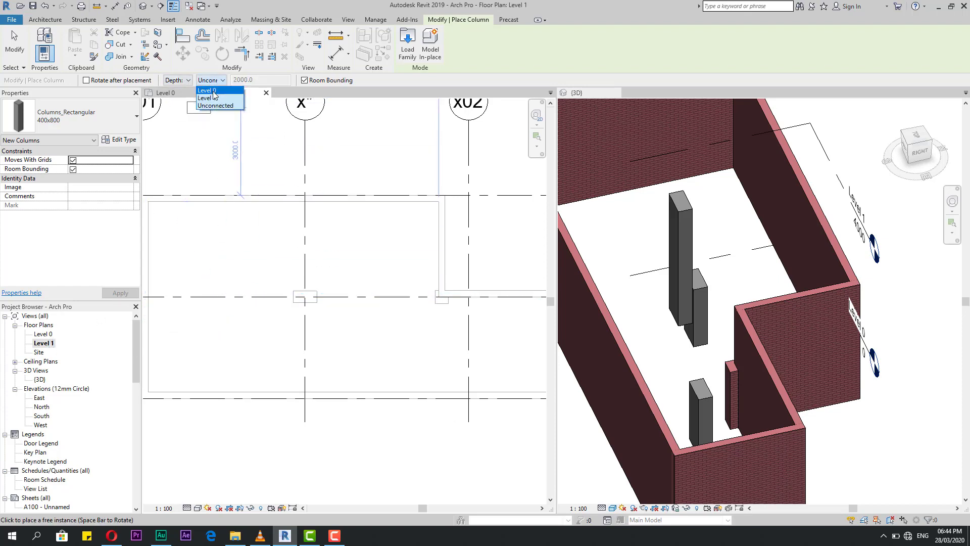
click(213, 91)
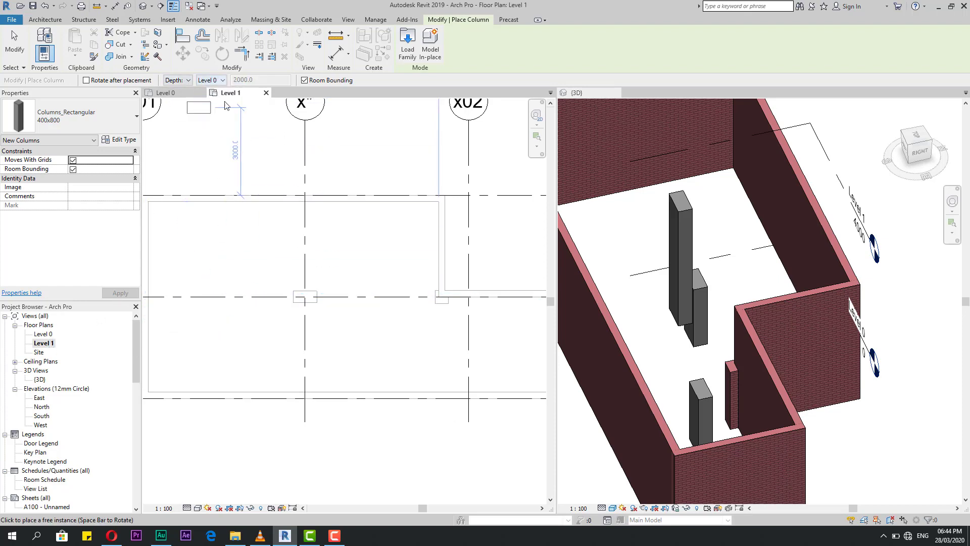
click(305, 263)
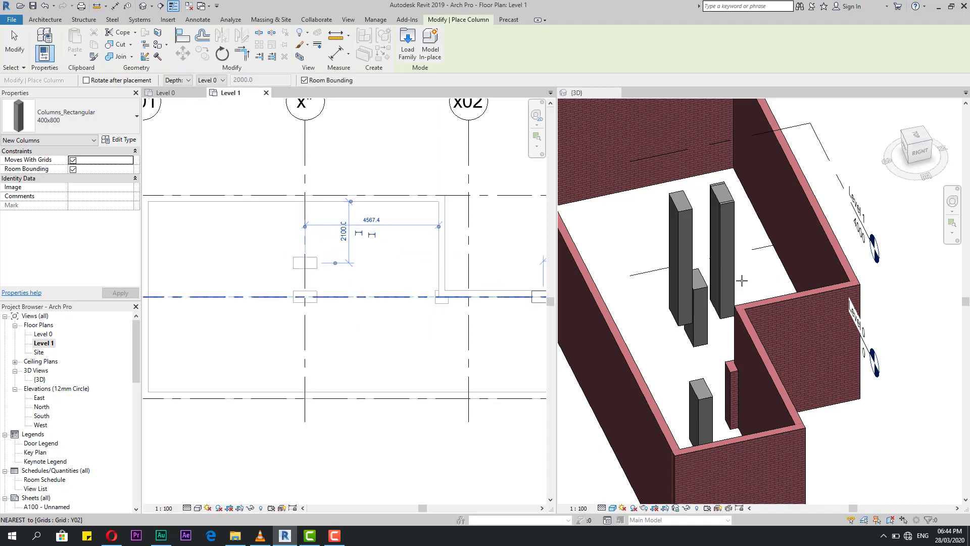
click(742, 281)
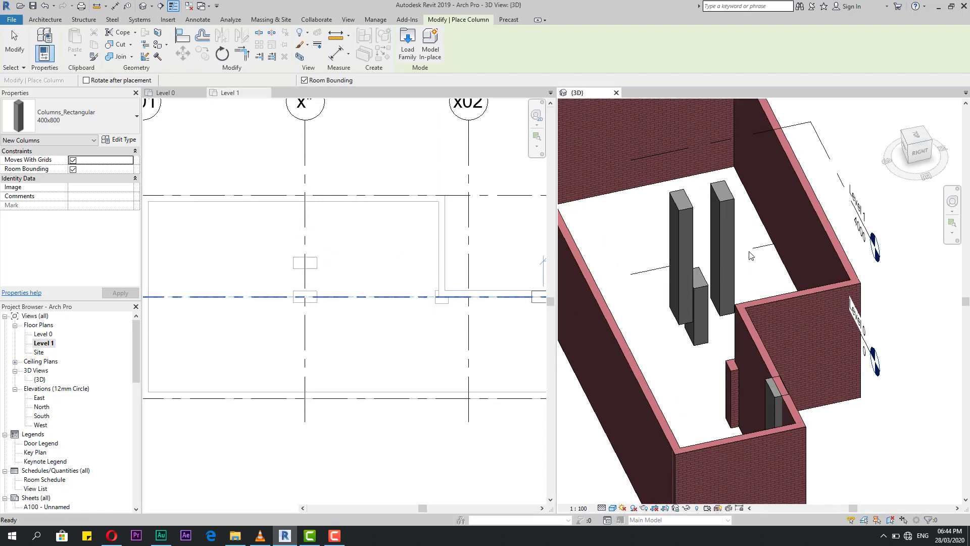
key(Escape)
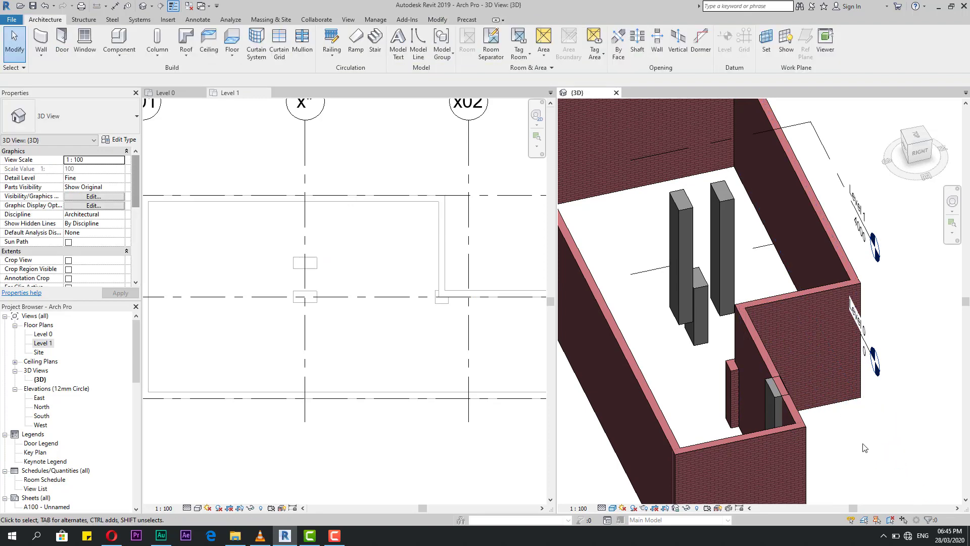
Orbit the 3D view and check the level constraints of the column at grids x* and Y02
shift+middle_drag(865, 448, 717, 283)
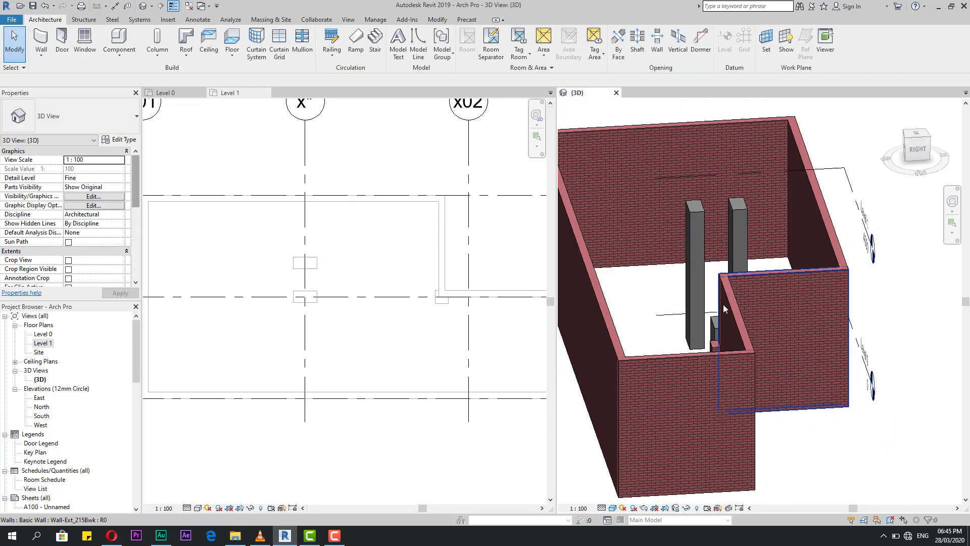
click(693, 244)
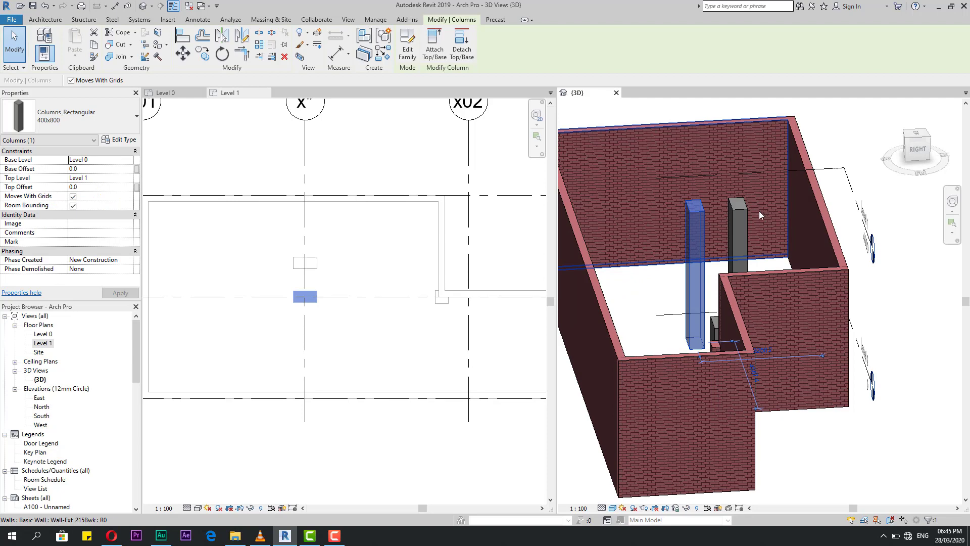
key(Escape)
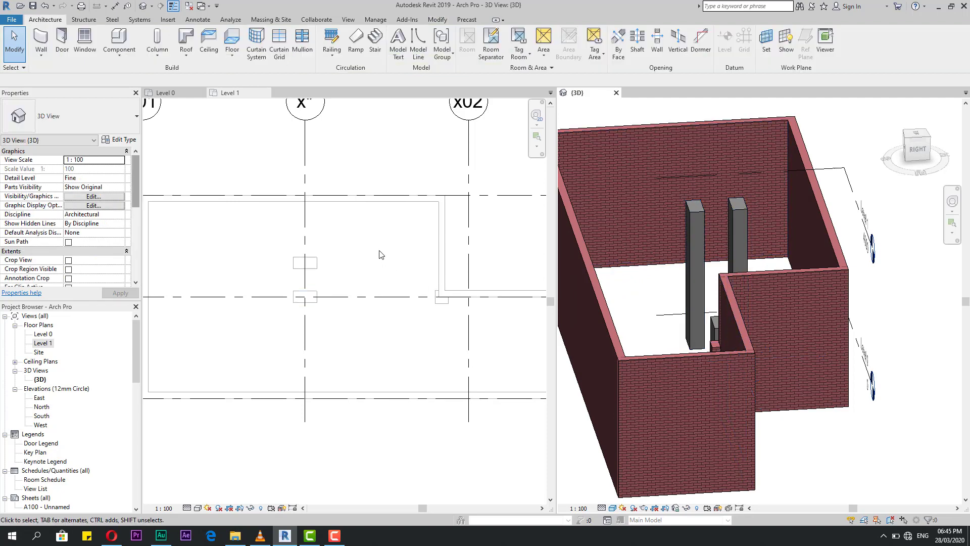
Place a 400x800 architectural column with Depth Unconnected at 1000, about 1700 below the upper wall and 5400 left of the wall near x02
click(359, 253)
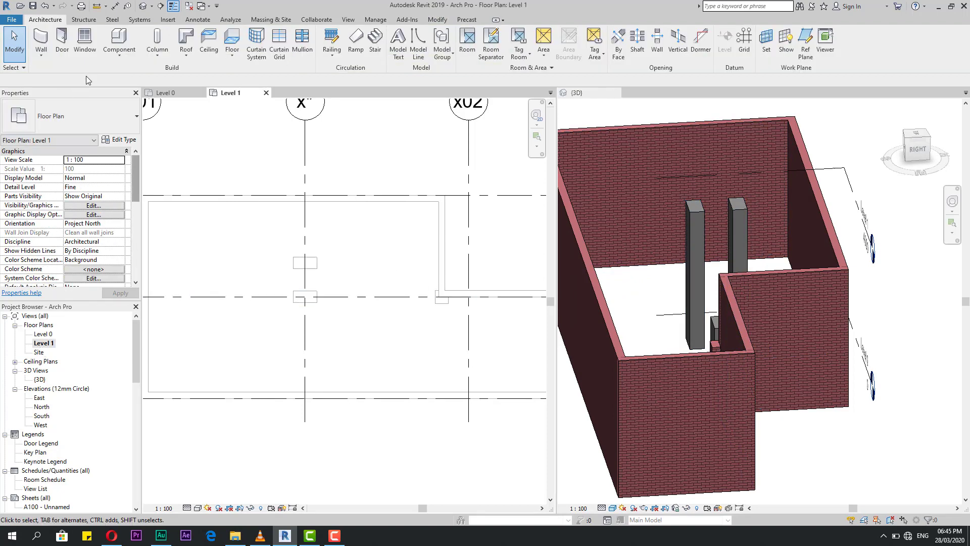
click(157, 59)
click(192, 86)
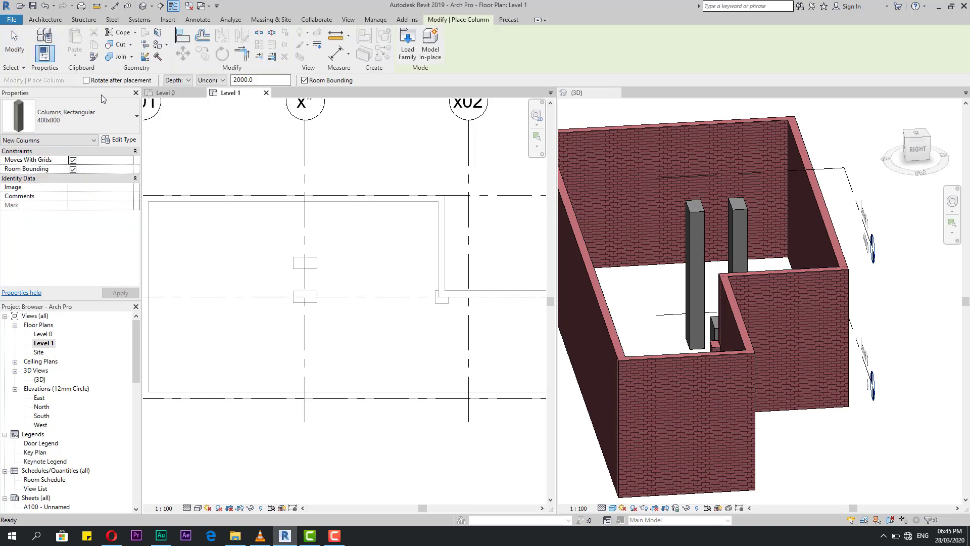
click(186, 80)
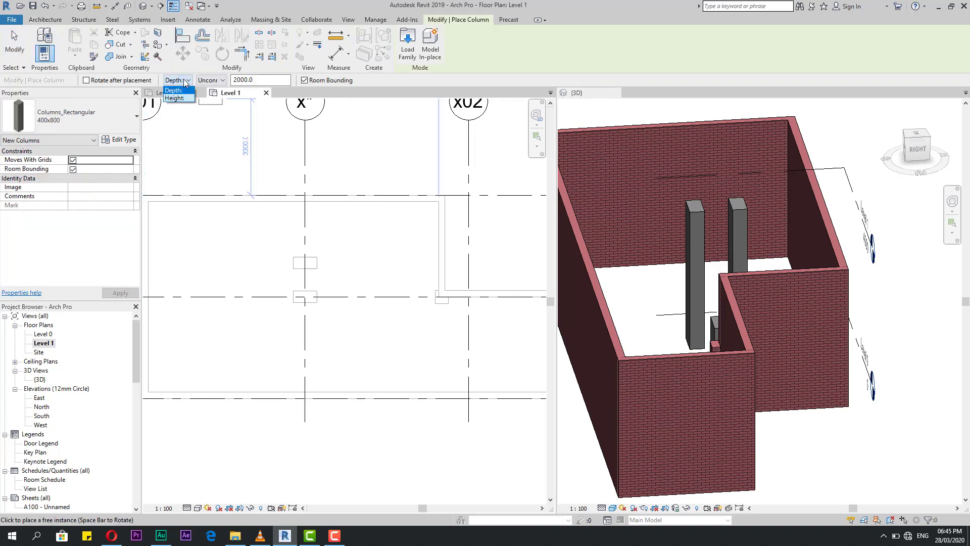
click(213, 81)
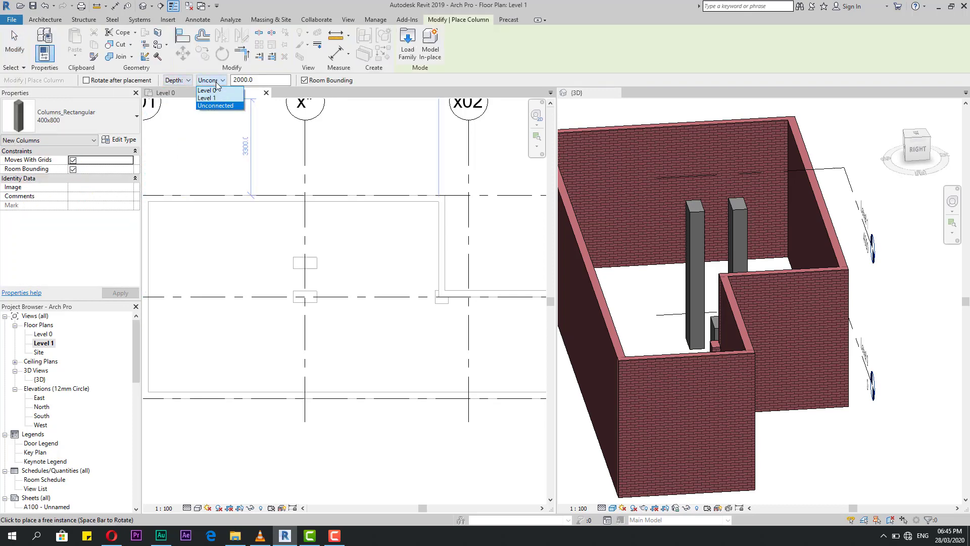
click(220, 105)
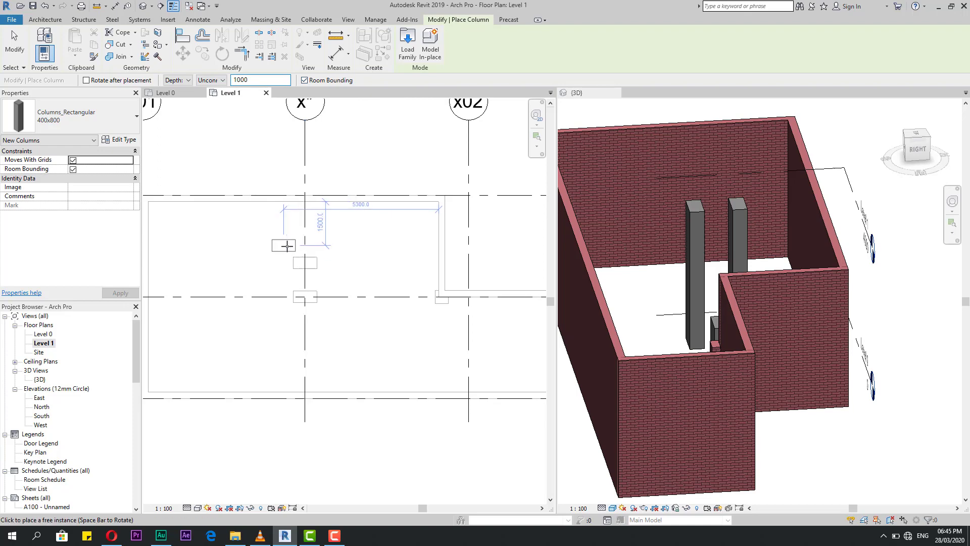
click(281, 251)
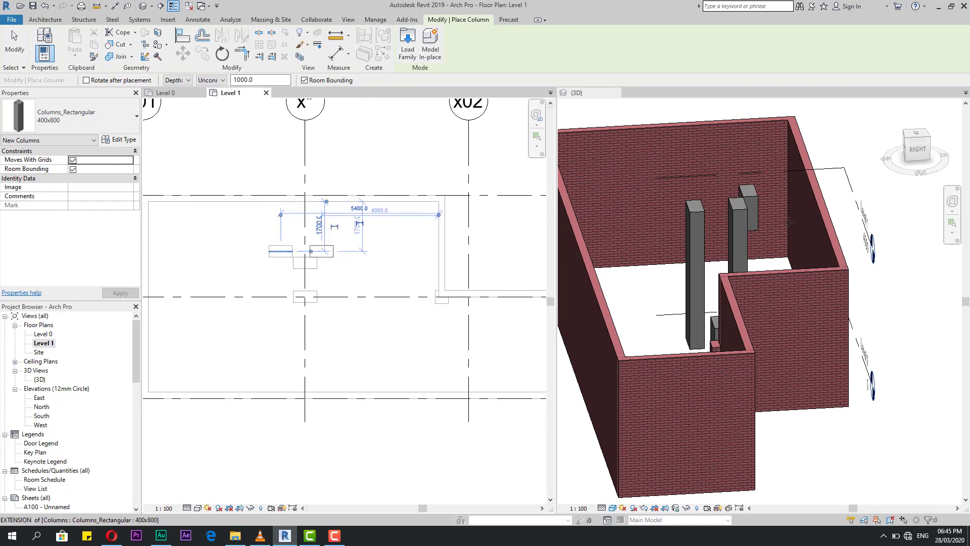
scroll(782, 223, up, 3)
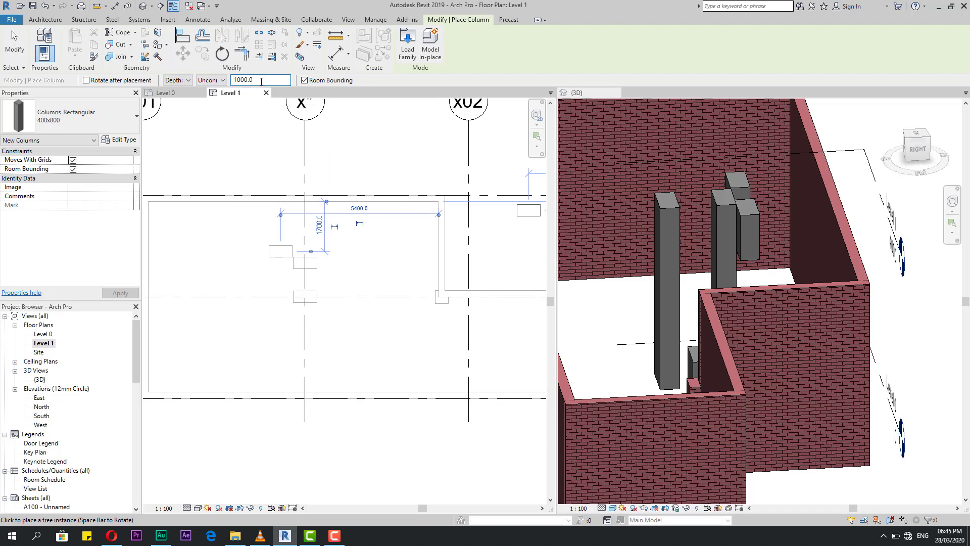
click(222, 81)
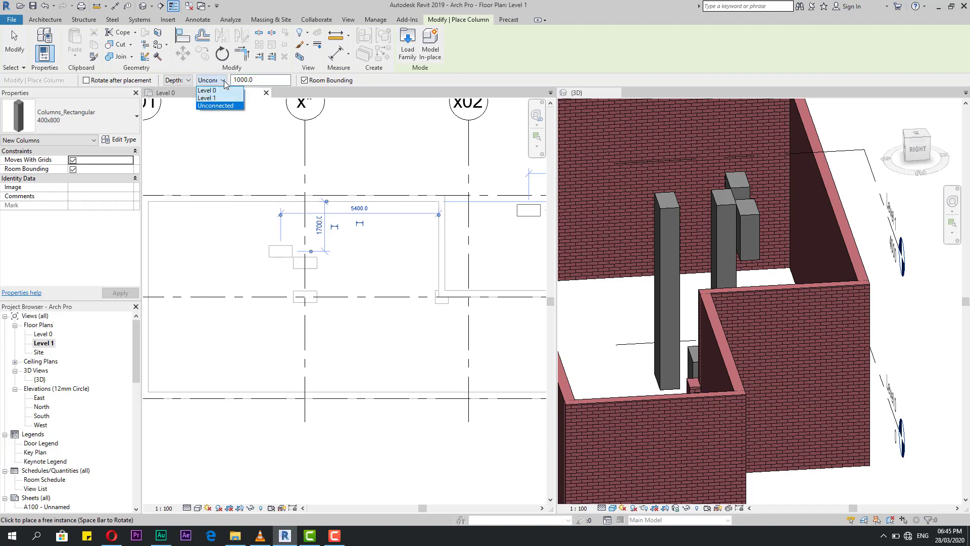
click(253, 157)
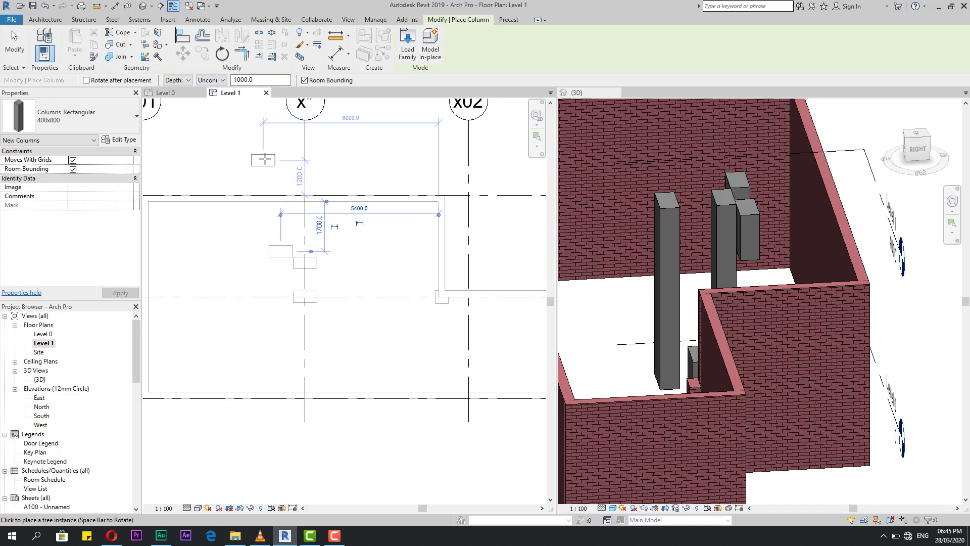
key(Escape)
key(Escape)
scroll(531, 261, down, 1)
scroll(360, 271, up, 2)
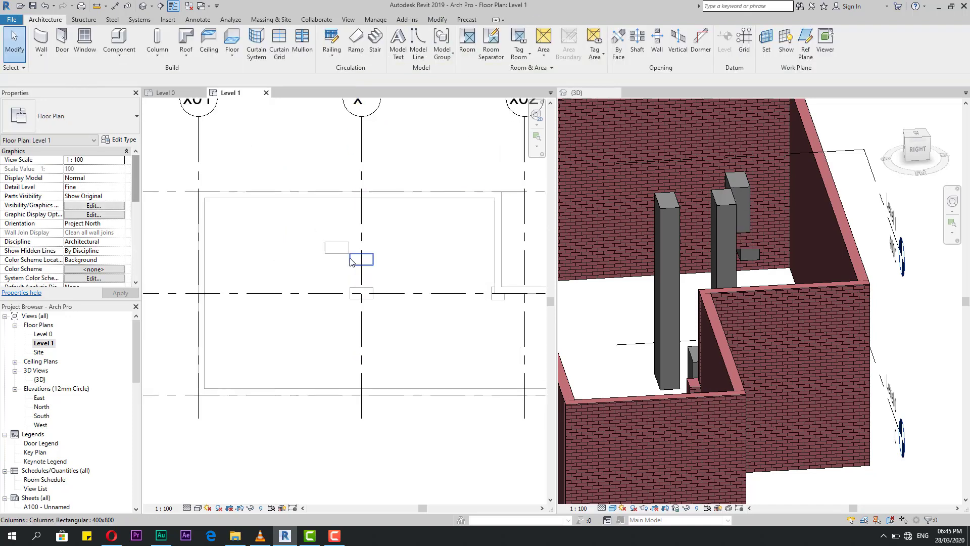
scroll(331, 267, down, 1)
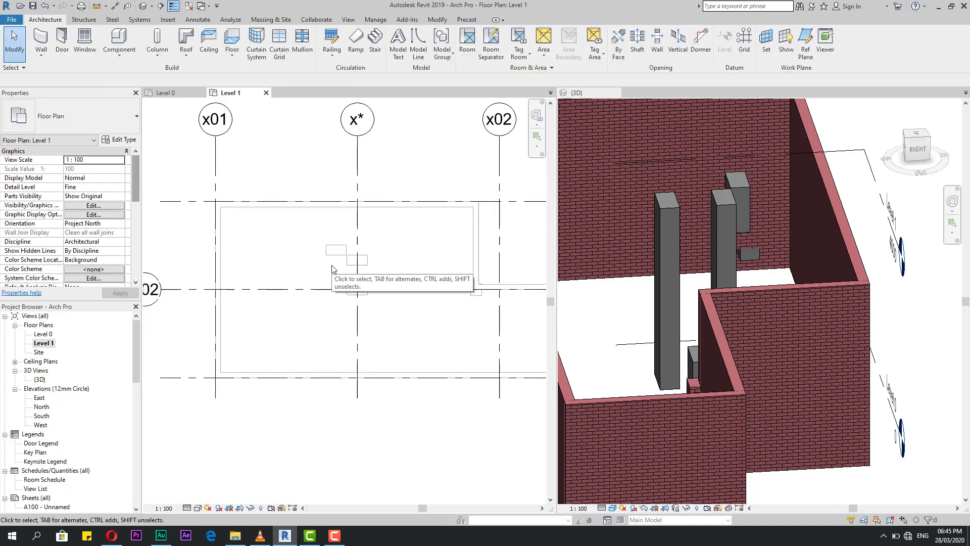
scroll(389, 278, up, 2)
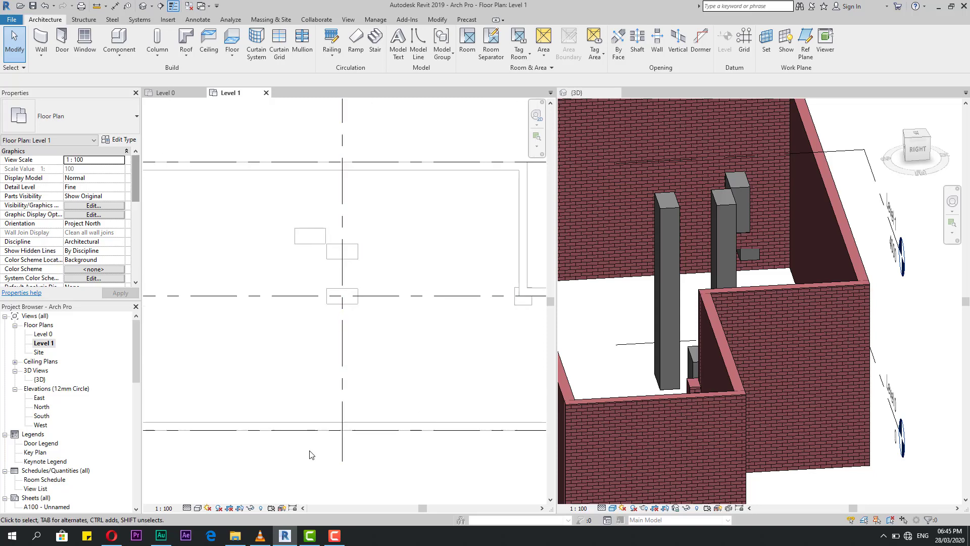
click(338, 543)
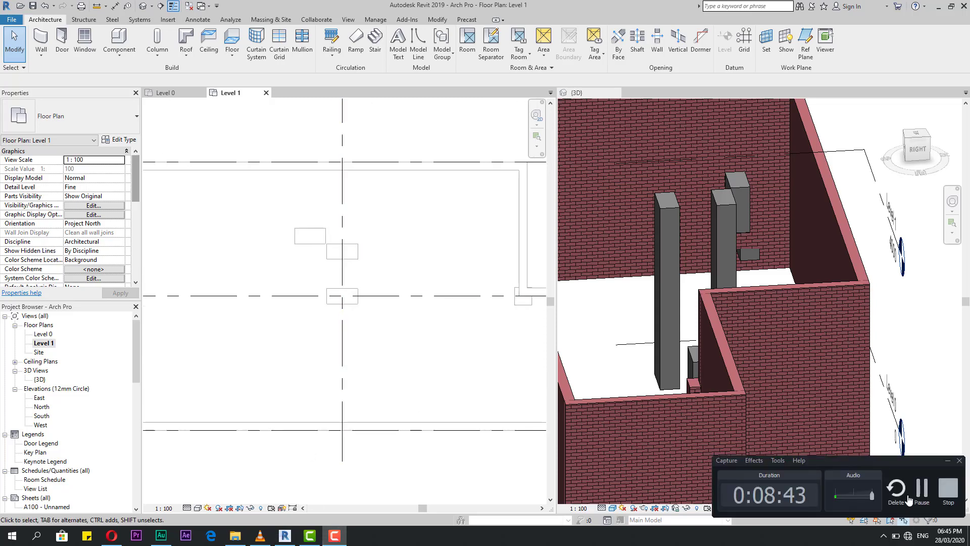
click(922, 489)
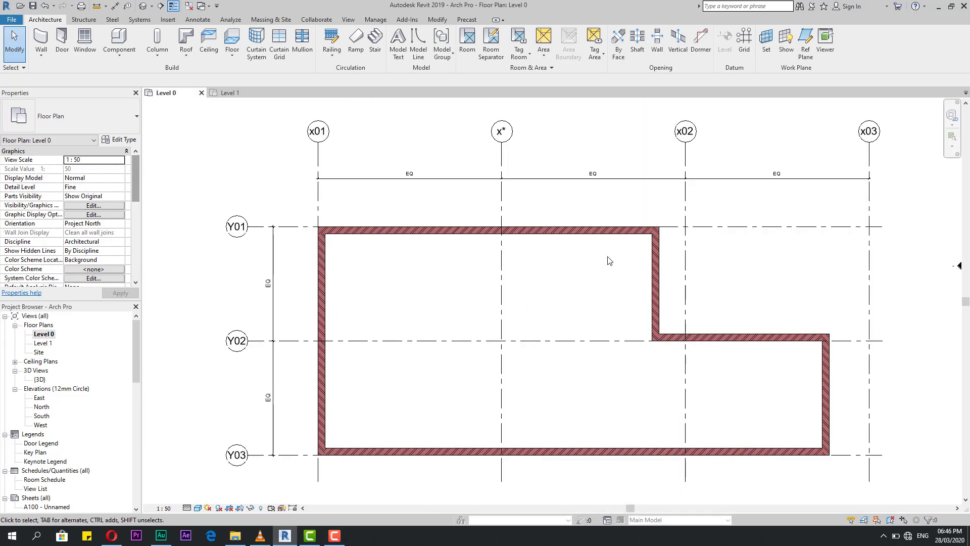
Try to place a 400x800 architectural column with Depth Unconnected at 1000 in the wall corner at grids x01 and Y01
click(168, 60)
click(166, 60)
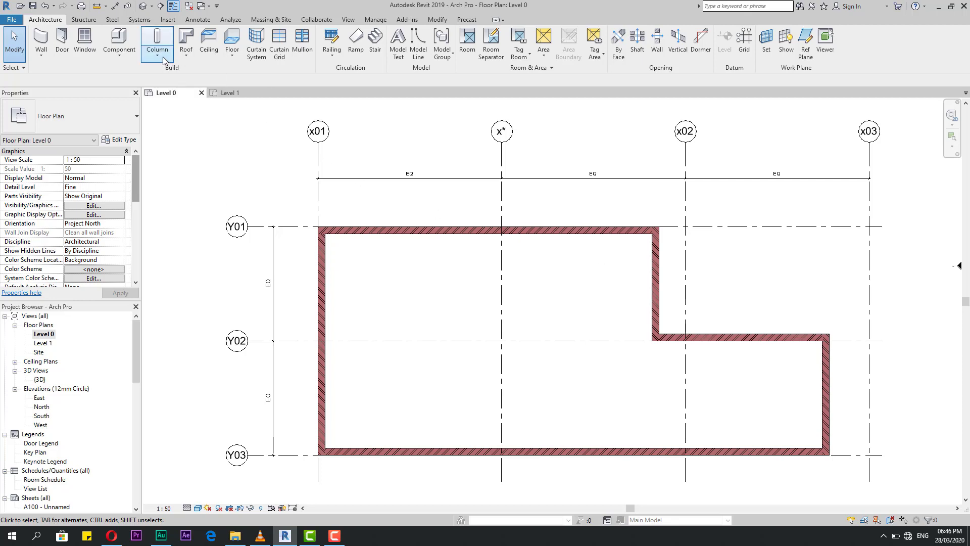
click(163, 61)
click(174, 94)
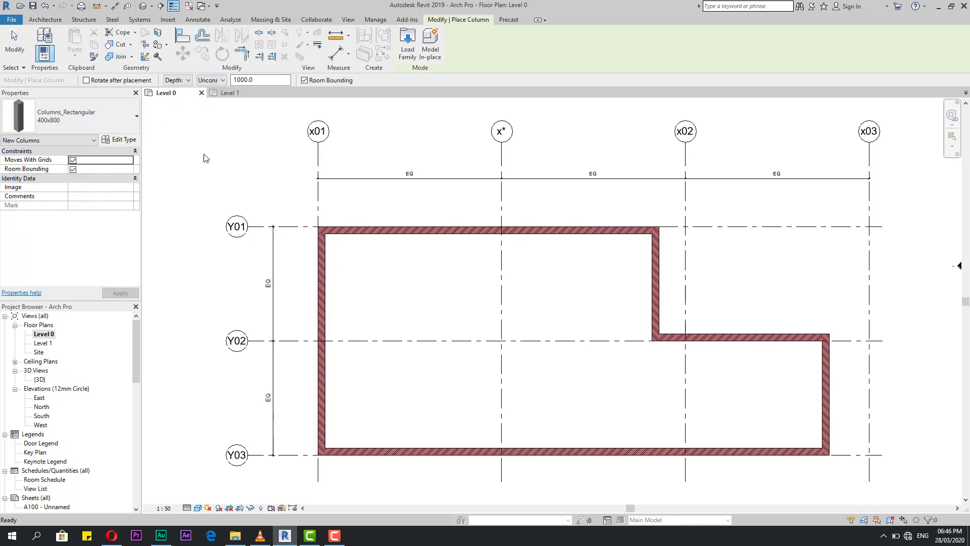
scroll(328, 231, up, 3)
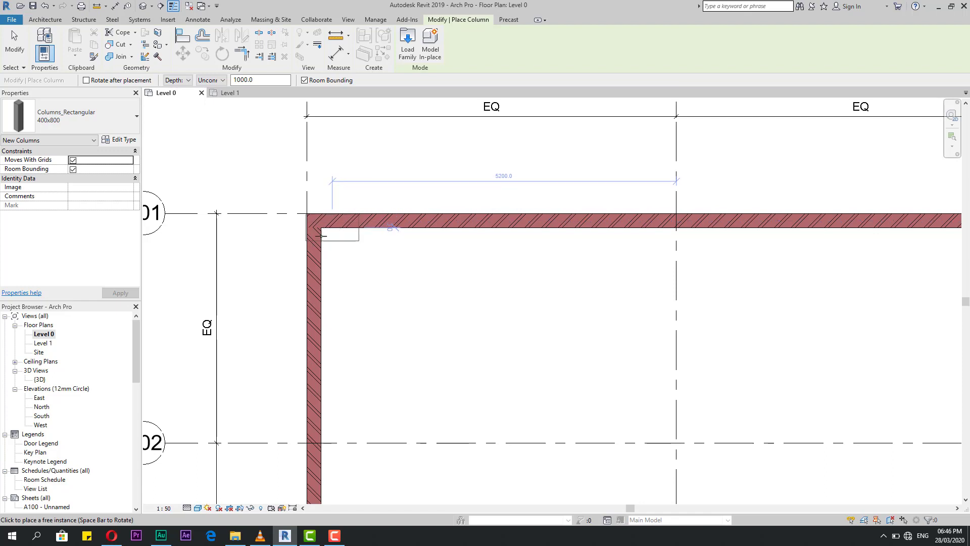
click(303, 237)
scroll(302, 237, down, 3)
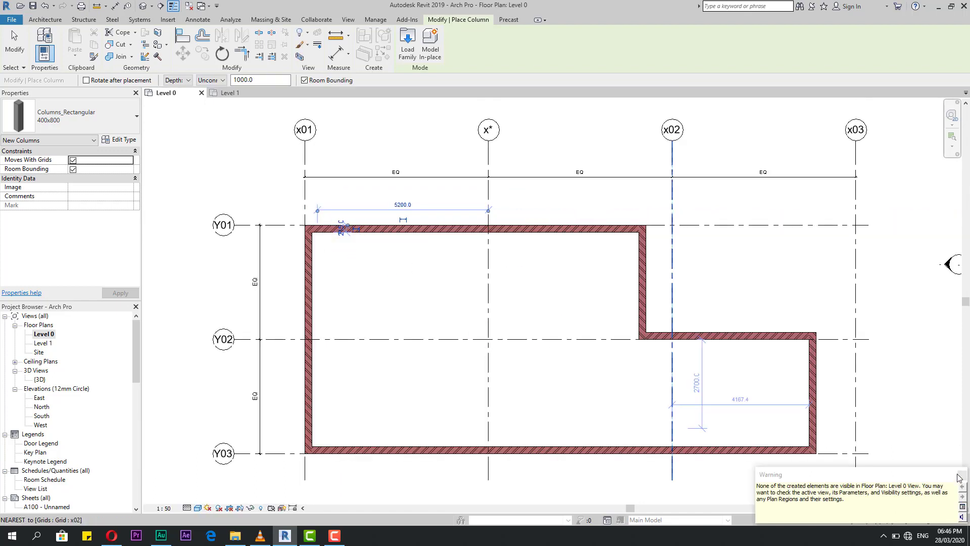
key(ctrl+z)
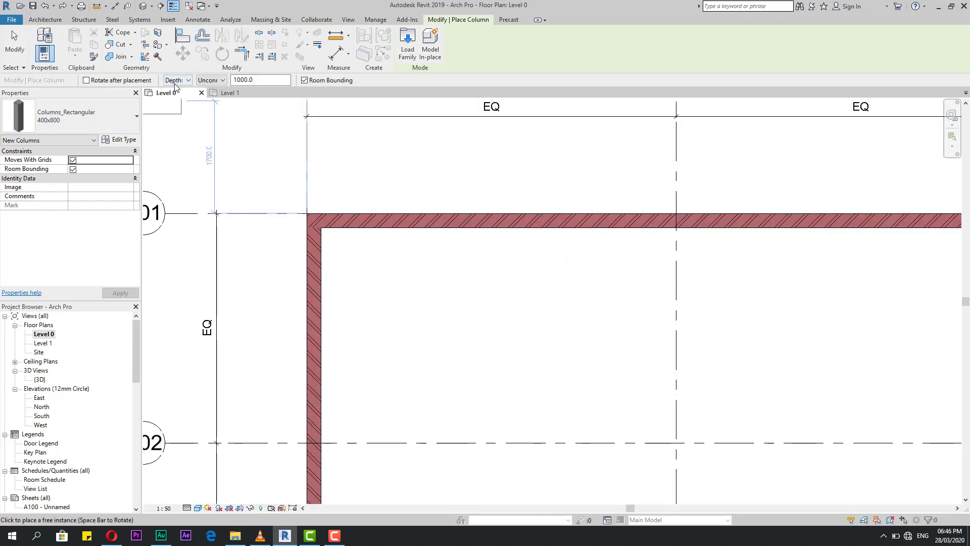
Place a 400x800 architectural column with its Height up to Level 1 in the wall corner at x01 and Y01, 5100 from grid x*
click(177, 80)
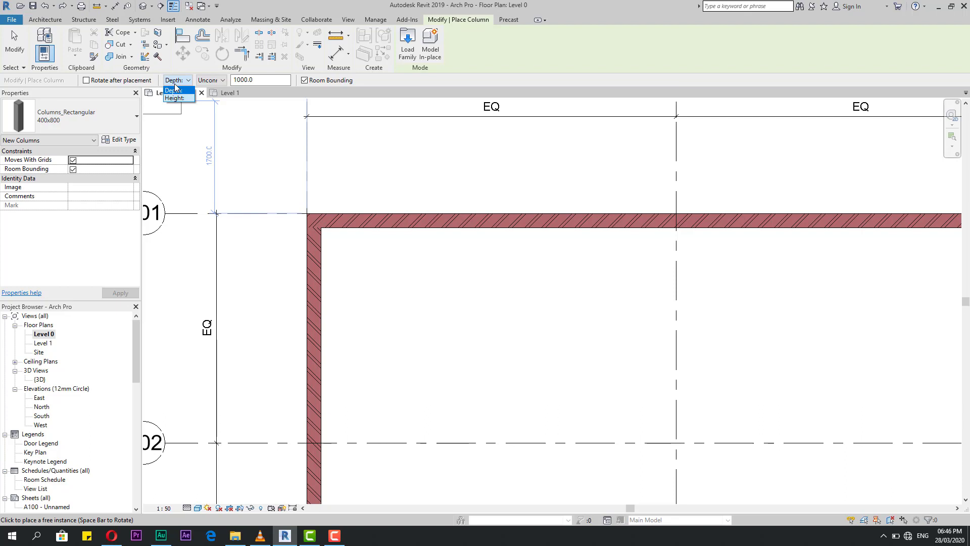
click(211, 80)
click(213, 99)
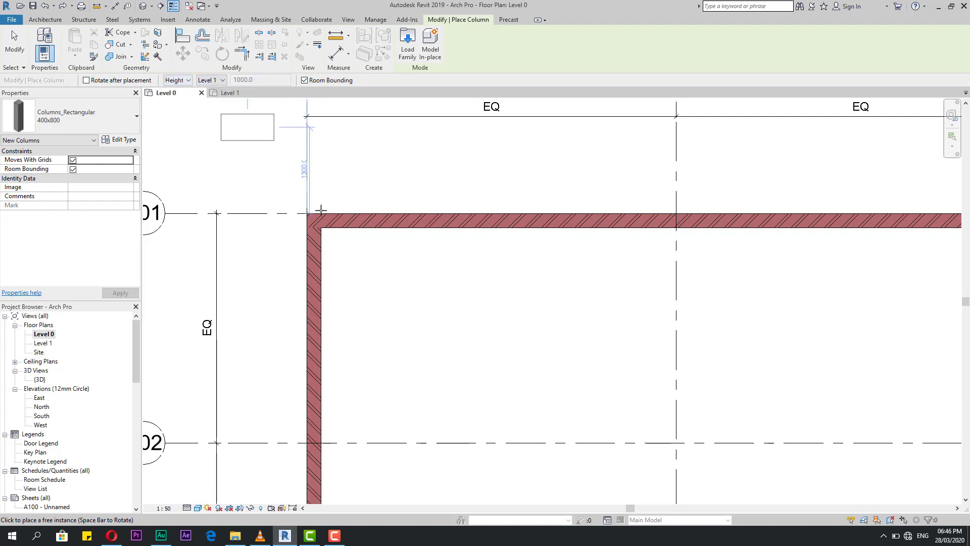
click(337, 229)
scroll(317, 231, down, 3)
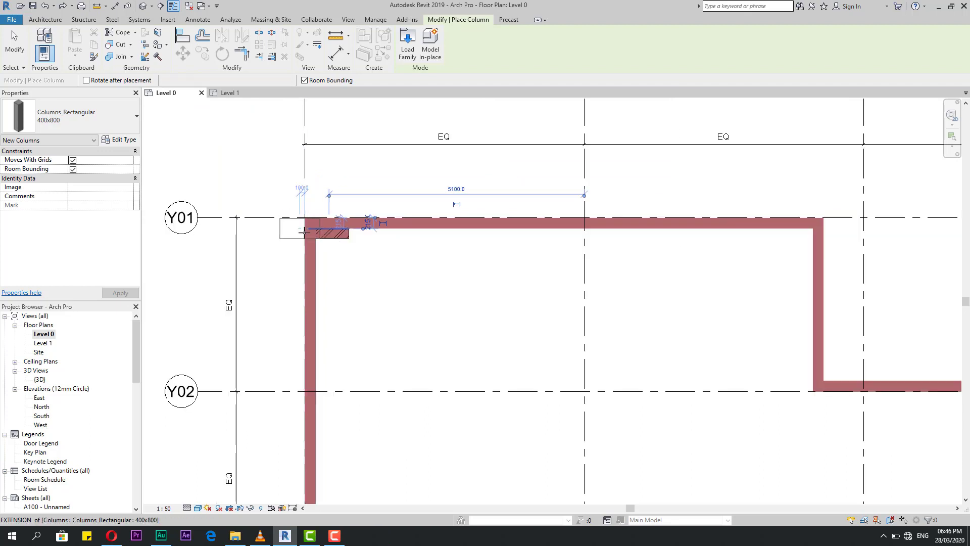
Place a 400x800 architectural column centred on grid x* in the Y01 wall, with its long side along the wall
scroll(566, 258, up, 2)
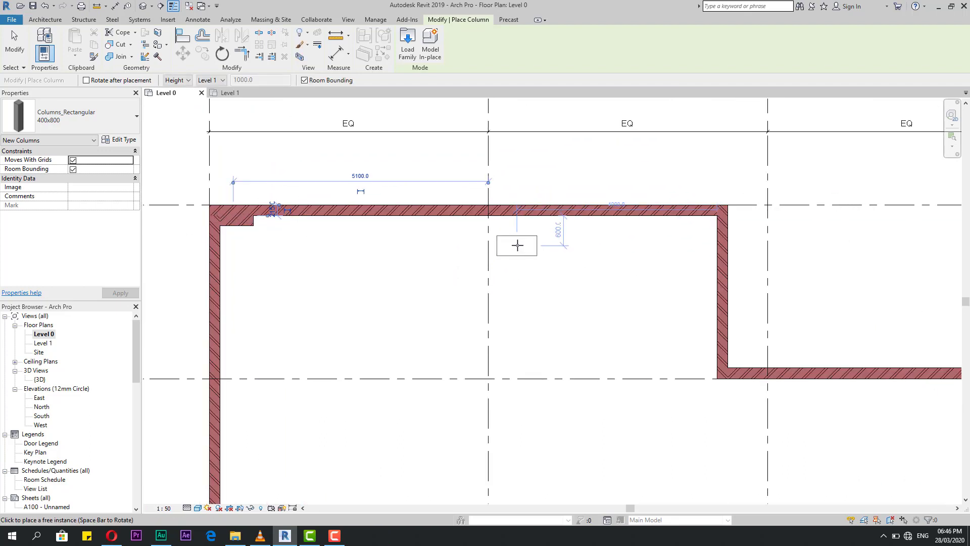
scroll(503, 223, up, 1)
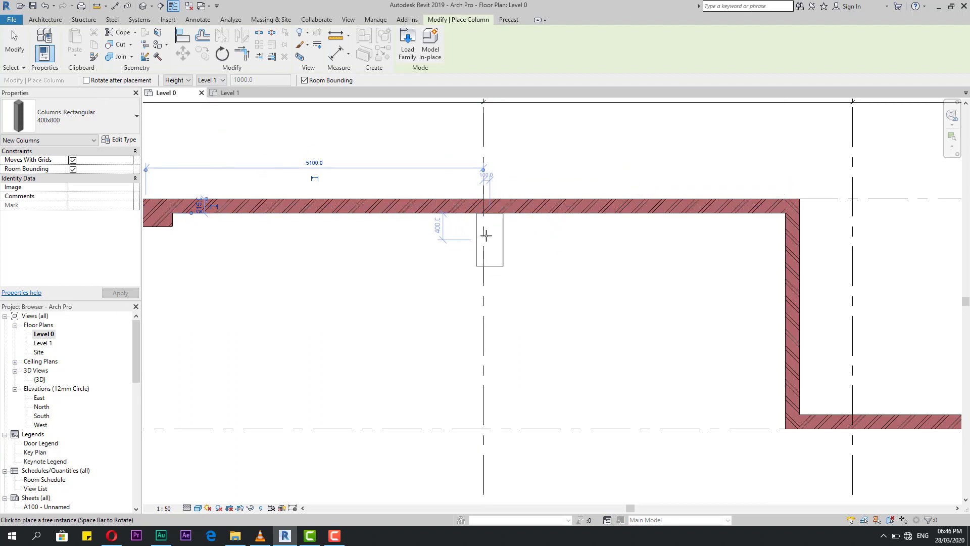
key(space)
key(space)
key(space)
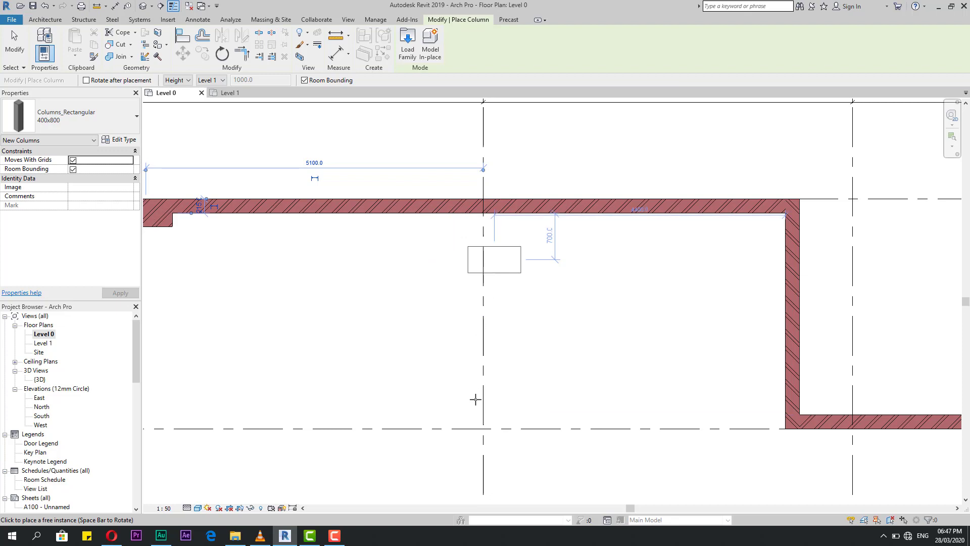
key(space)
key(space)
key(space)
key(space)
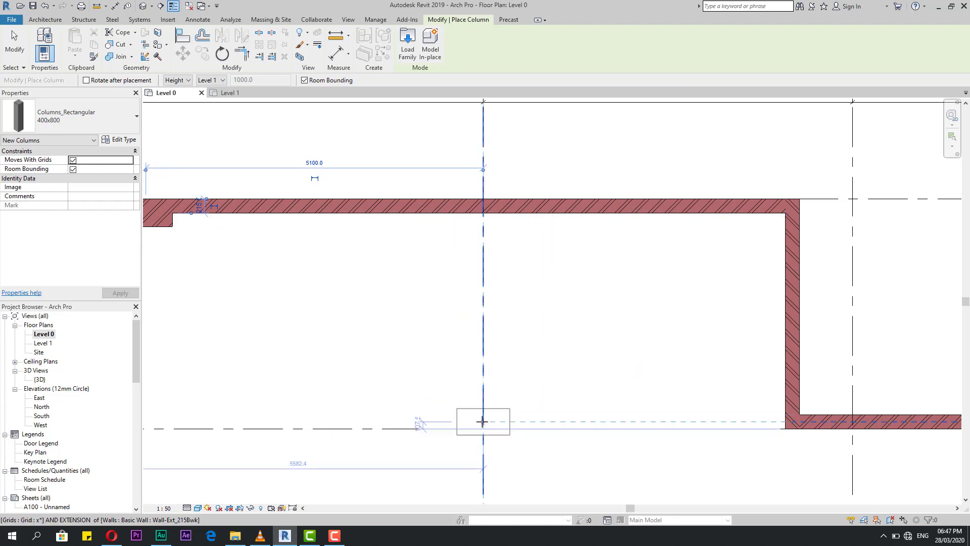
key(space)
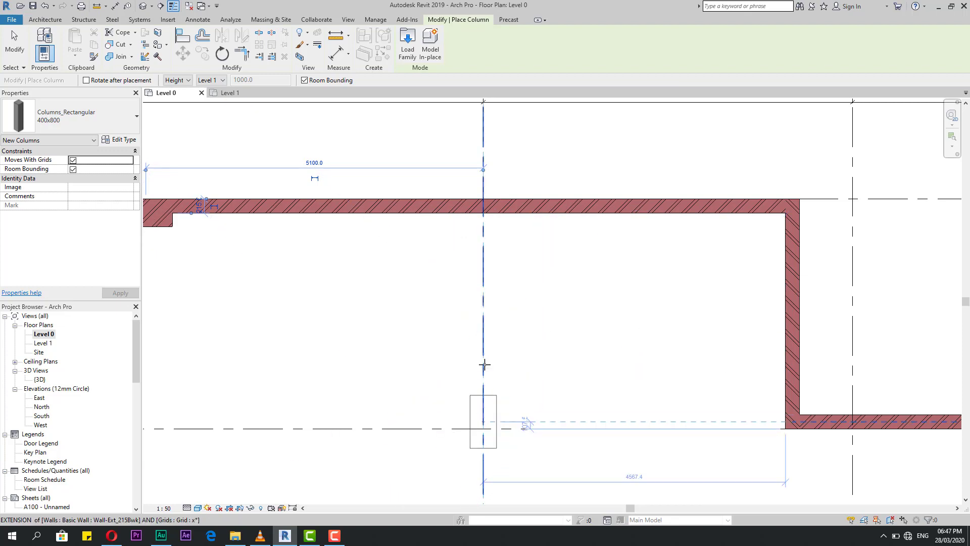
key(space)
click(484, 216)
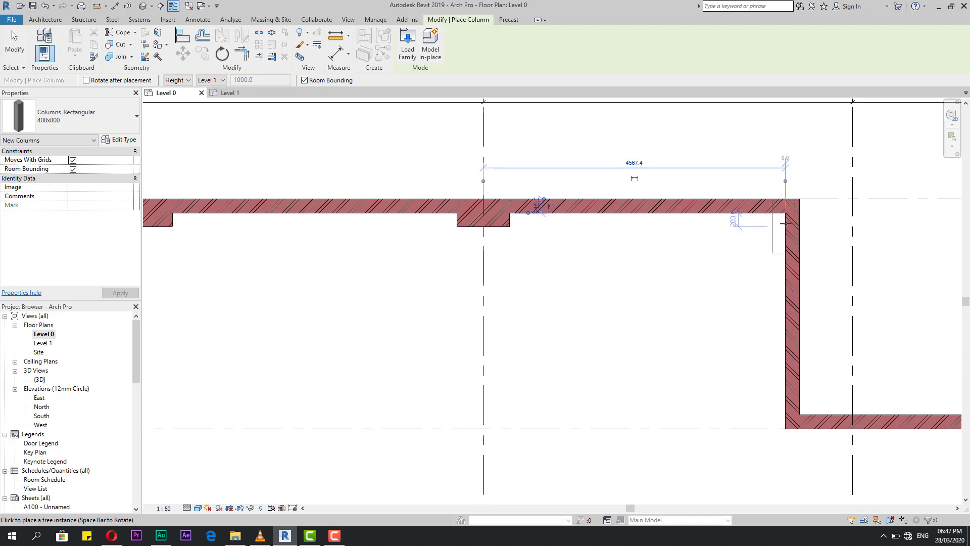
Place 400x800 architectural columns turned 90 degrees in the Y01 wall corner near x02 and on grid x*, about 3000 below Y02
click(784, 223)
scroll(693, 243, down, 5)
scroll(603, 384, up, 3)
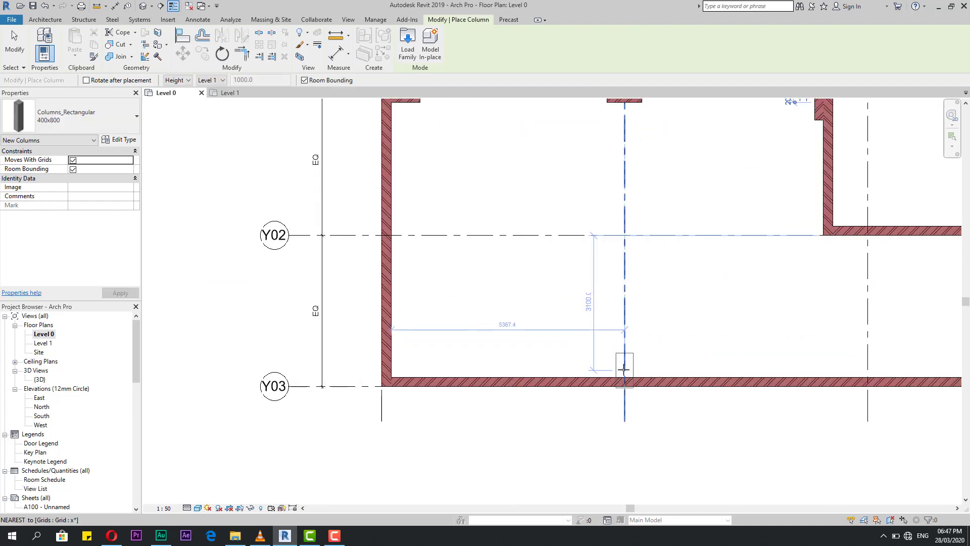
click(624, 369)
scroll(500, 349, down, 3)
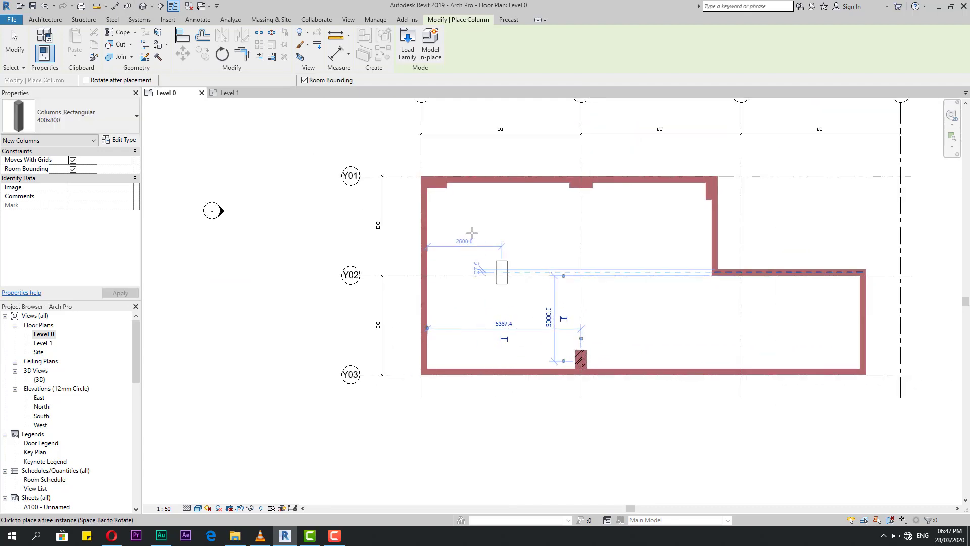
key(Escape)
key(Escape)
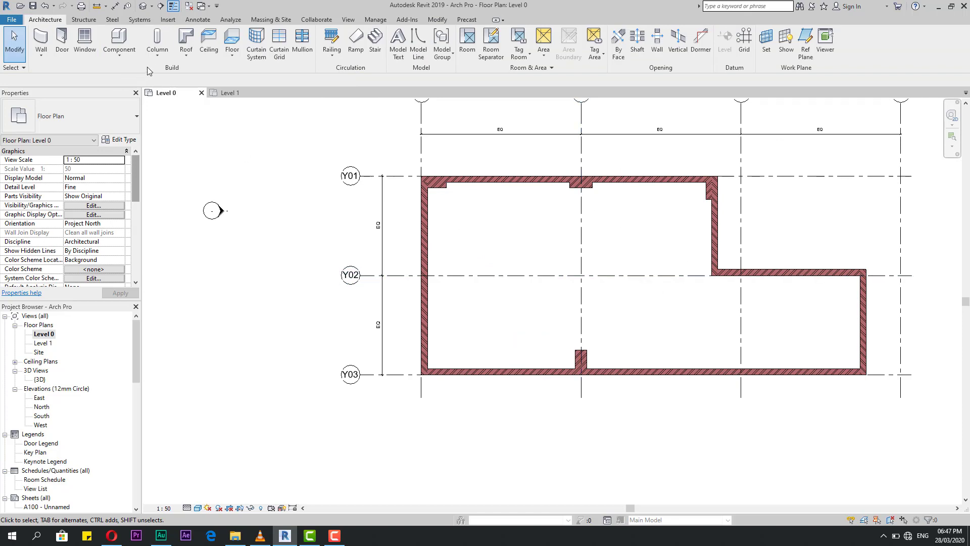
click(157, 54)
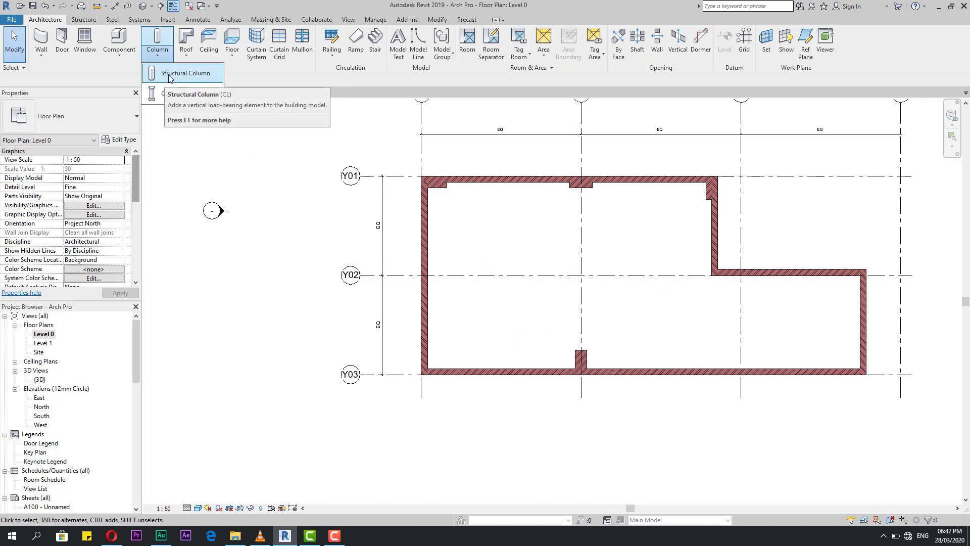
click(169, 74)
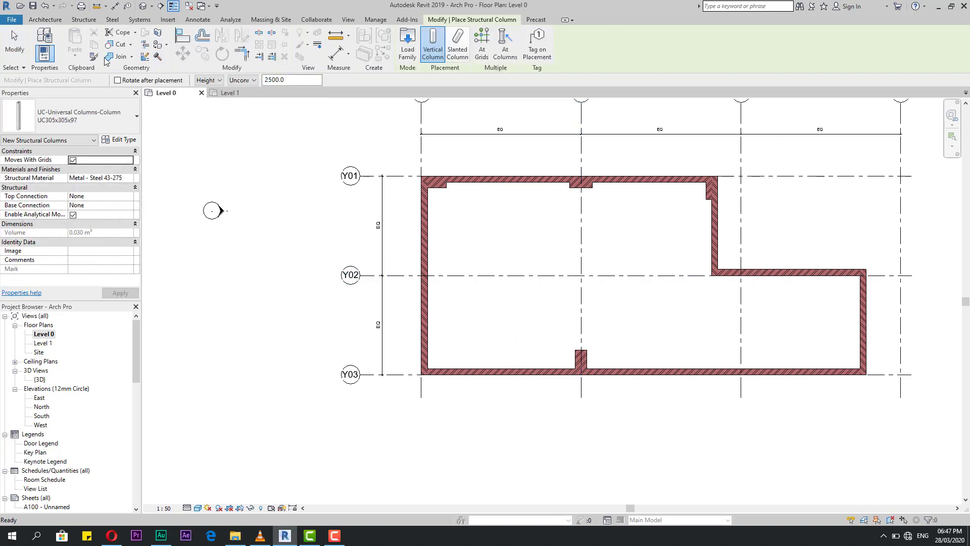
key(Escape)
key(Escape)
click(168, 55)
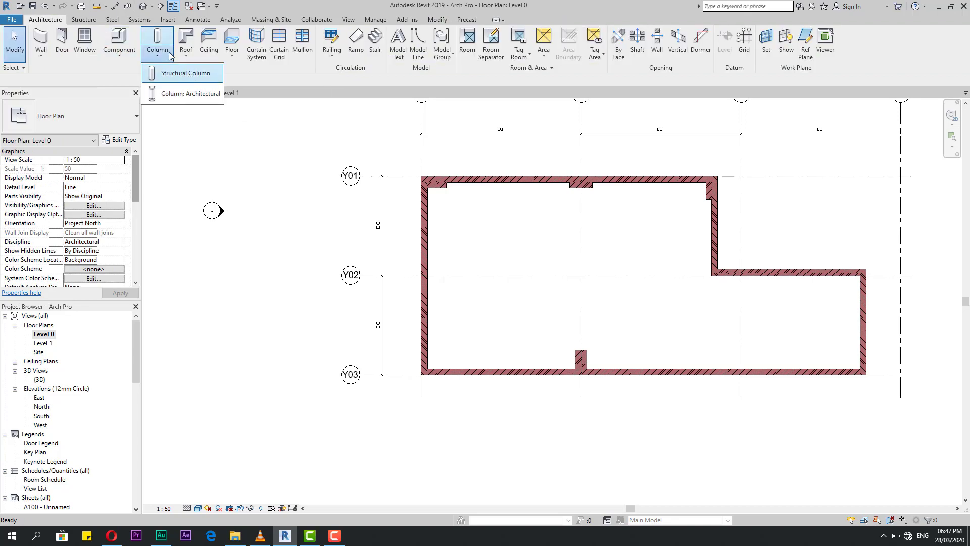
click(170, 54)
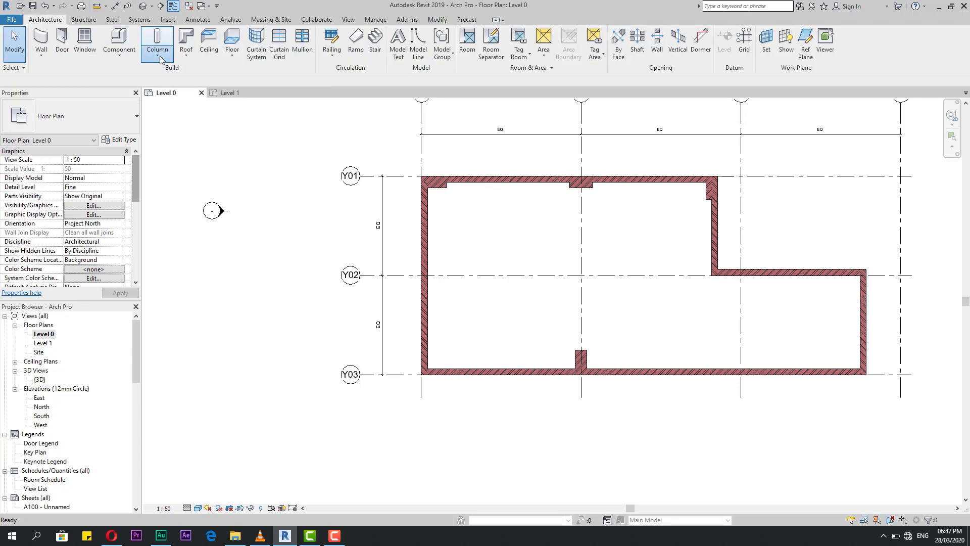
Start the Structural Column command and check the available column types, keeping UC305x305x97
click(162, 54)
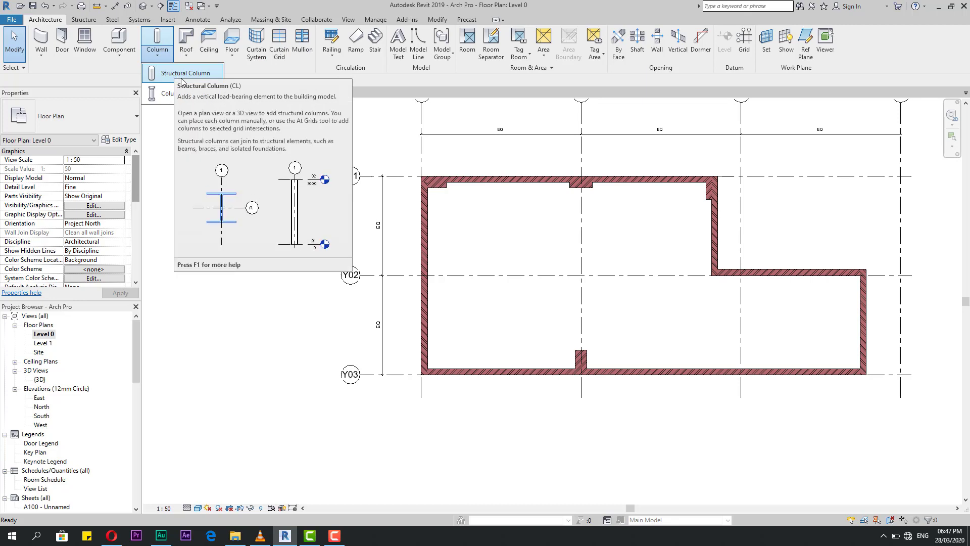
click(182, 78)
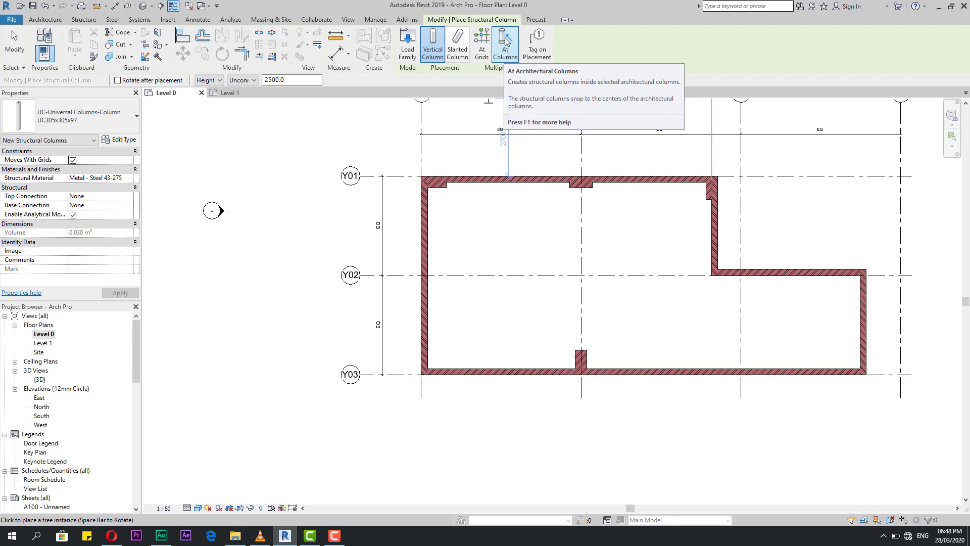
click(45, 20)
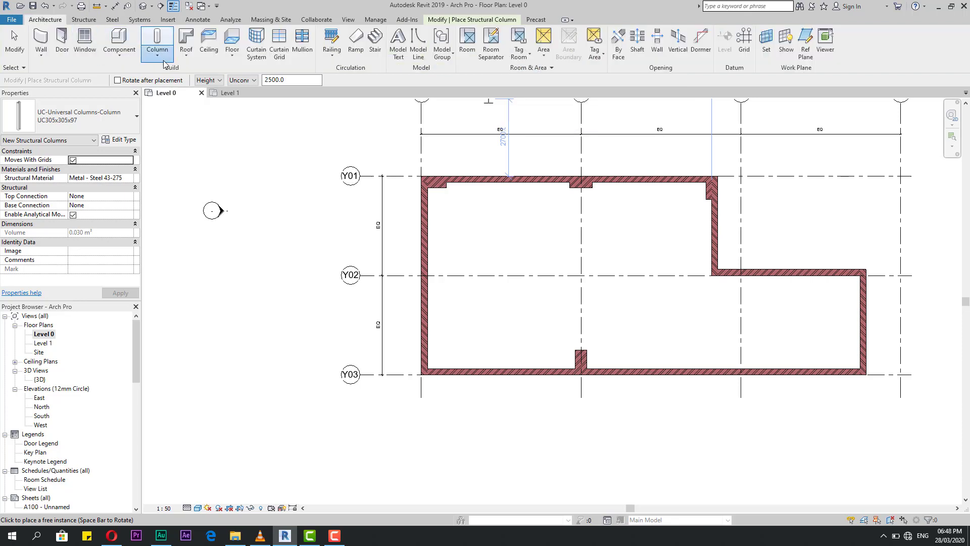
click(157, 51)
click(191, 71)
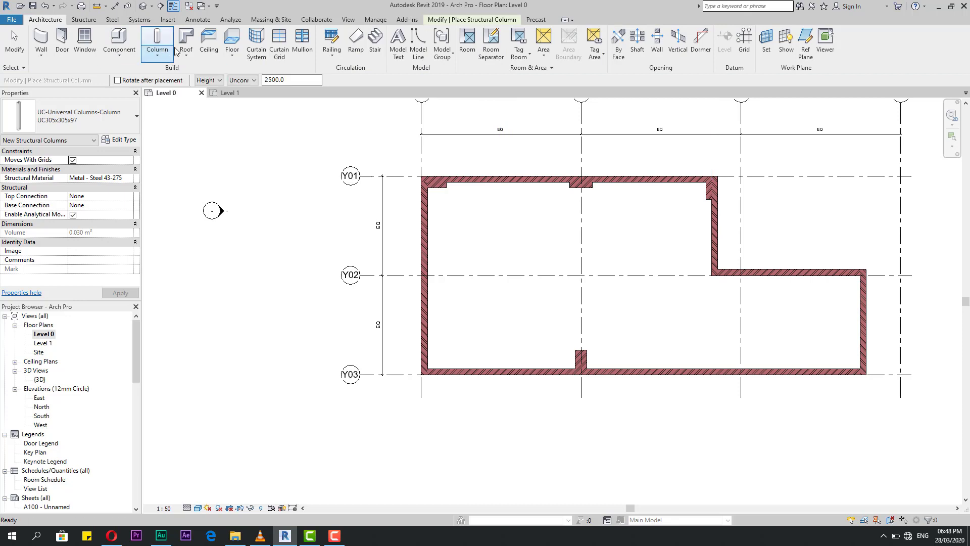
click(472, 19)
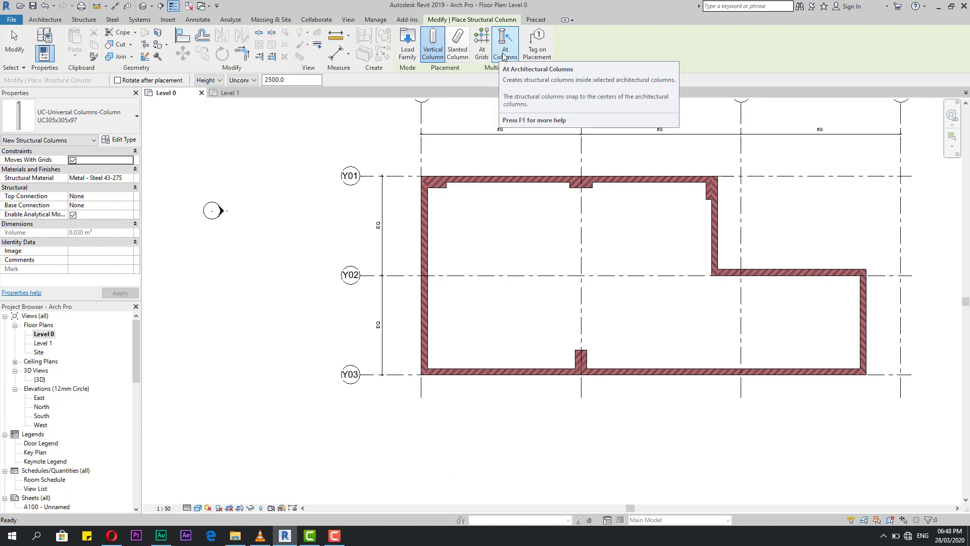
click(94, 126)
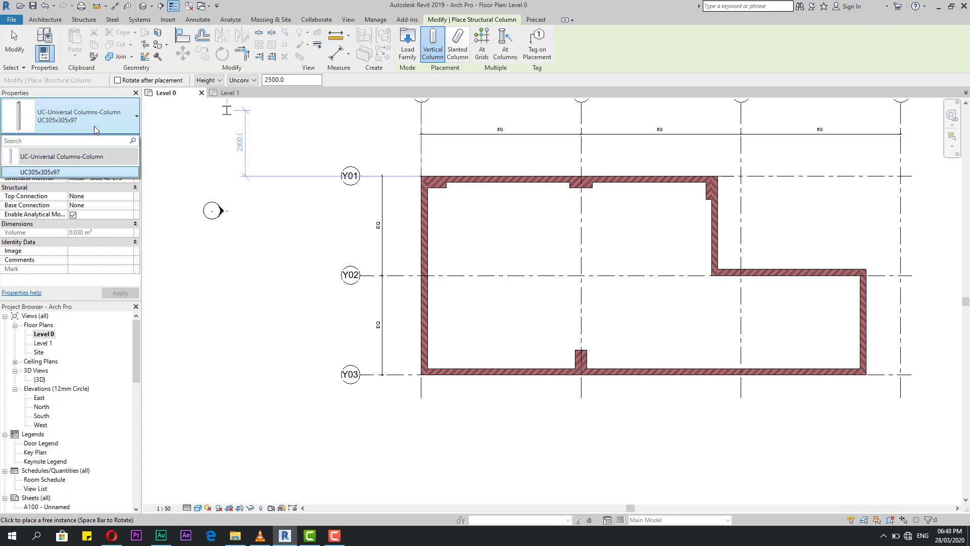
click(93, 126)
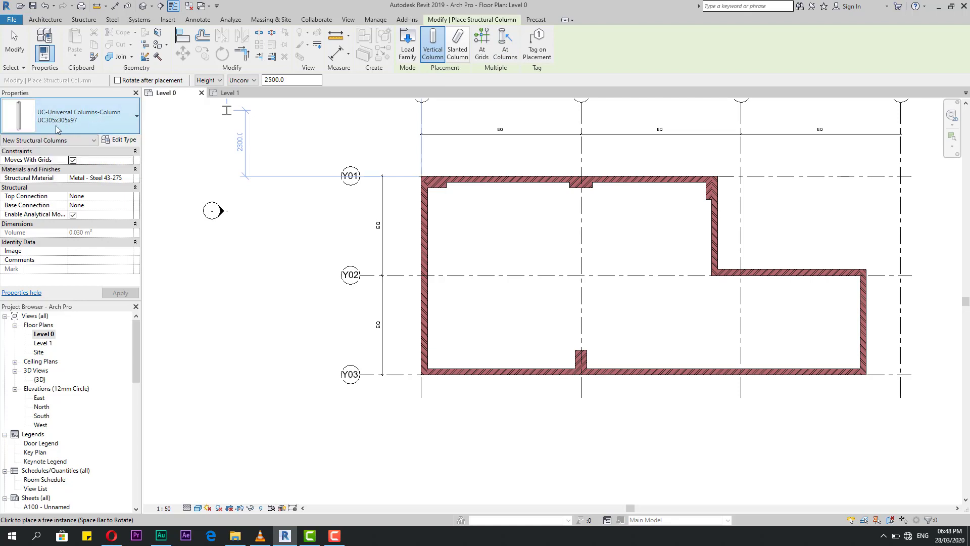
click(84, 126)
click(84, 125)
Place UC305x305x97 structural columns inside all four architectural columns on the Level 0 plan with the At Columns option
click(505, 49)
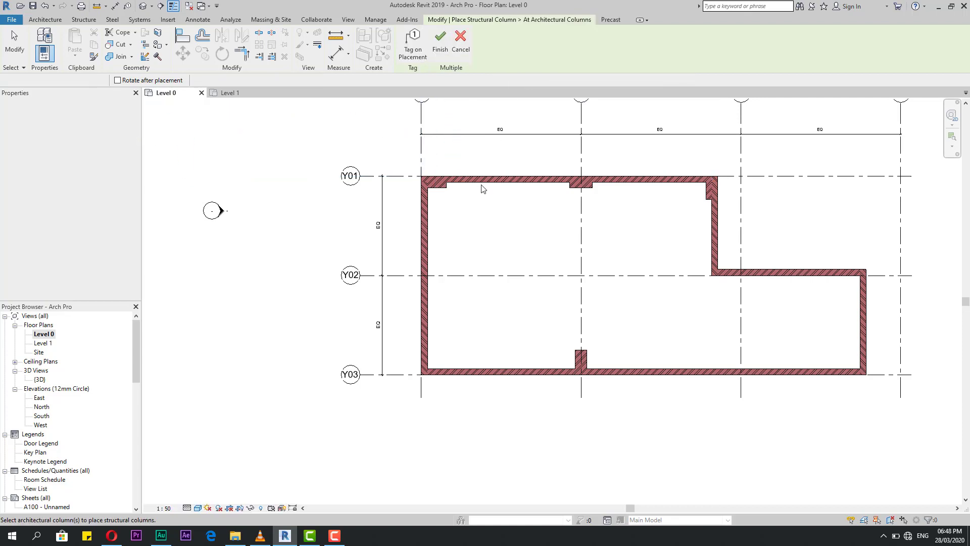
scroll(397, 159, down, 1)
drag(397, 156, 681, 377)
scroll(440, 183, up, 5)
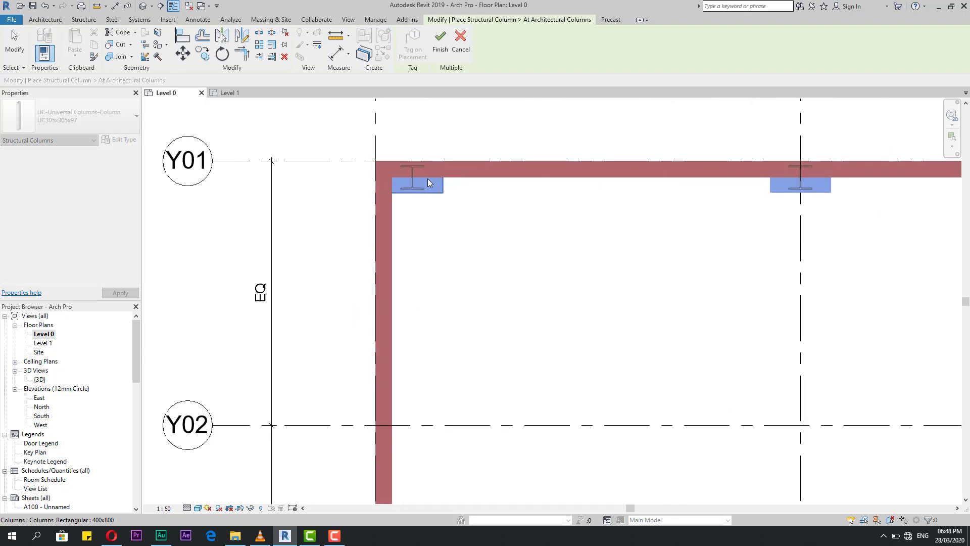
scroll(378, 166, down, 2)
scroll(648, 212, up, 2)
scroll(593, 202, down, 3)
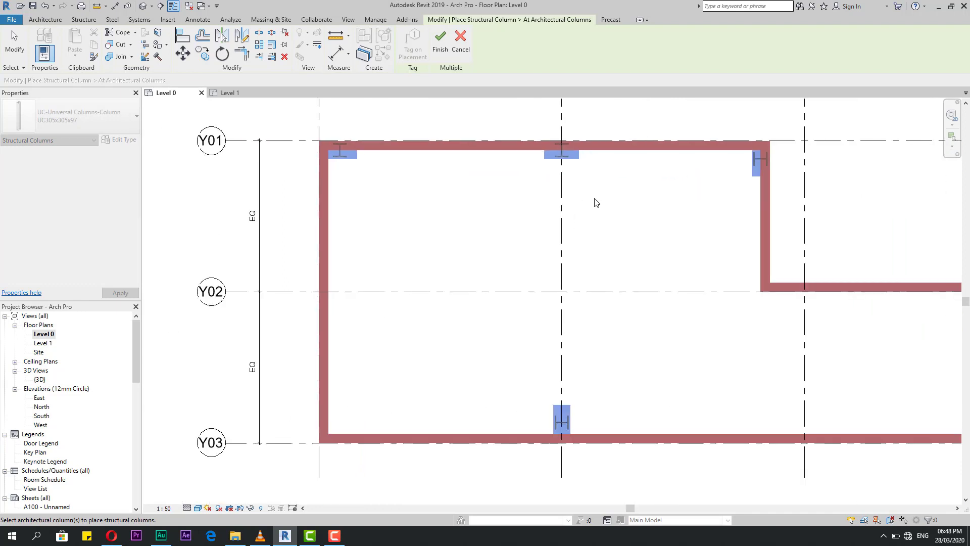
click(439, 43)
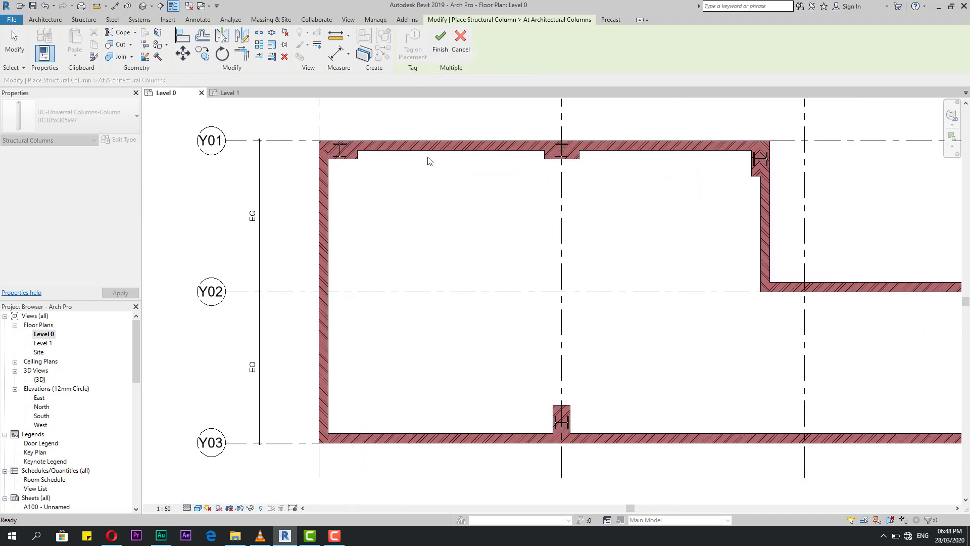
End column placement and inspect the properties of the architectural and structural columns at the x01 and Y01 corner
scroll(349, 161, up, 3)
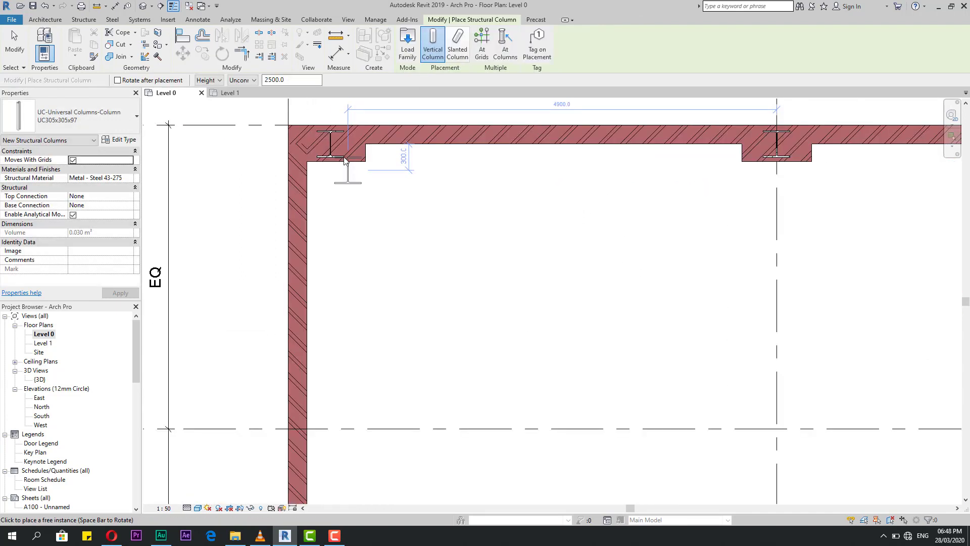
key(Escape)
click(325, 147)
scroll(328, 130, up, 2)
key(Escape)
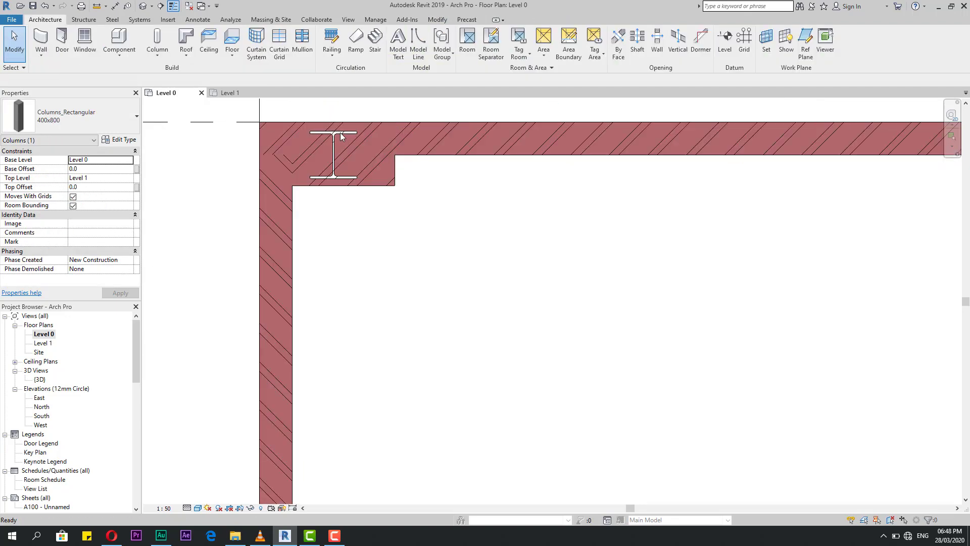
click(340, 133)
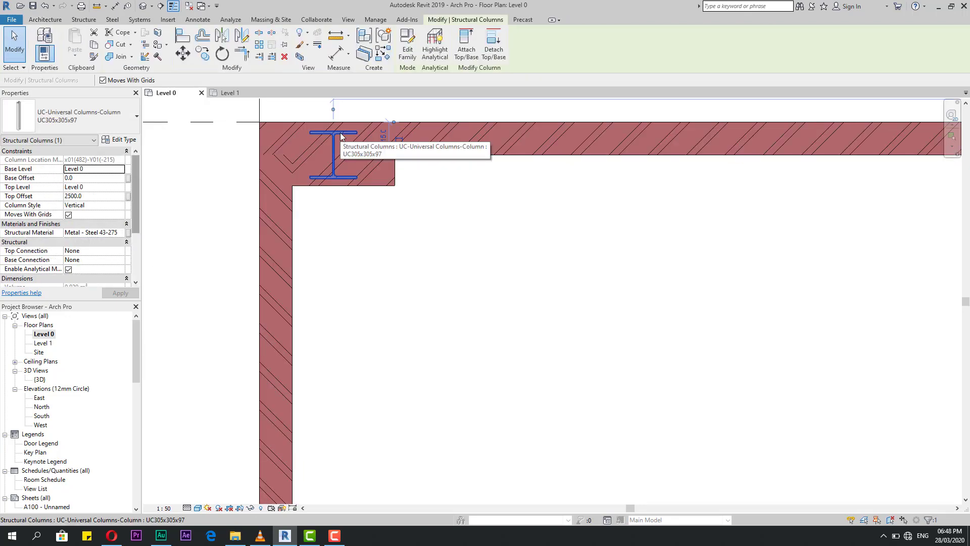
Rotate the structural column at the x01 and Y01 corner repeatedly in 90-degree increments
key(space)
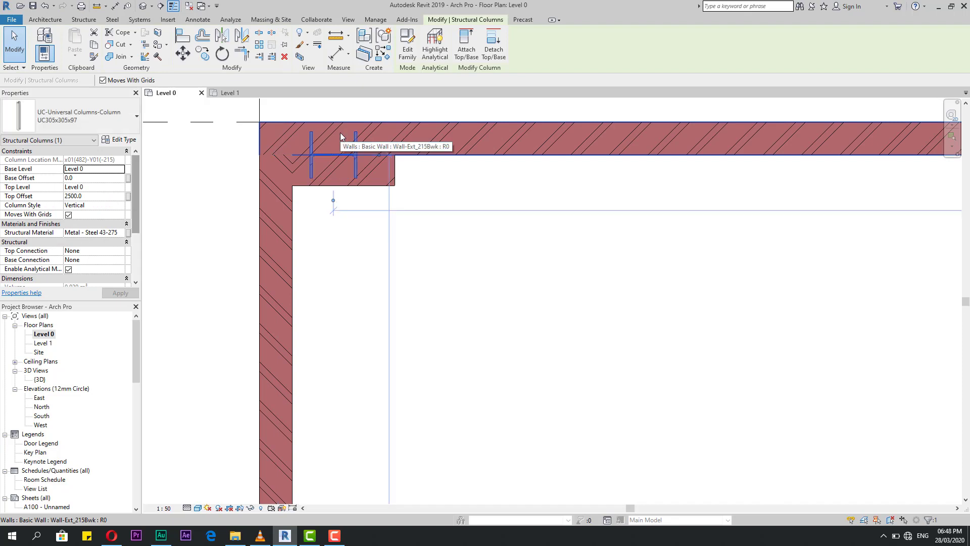
key(space)
key(space)
key(space)
key(space)
key(space)
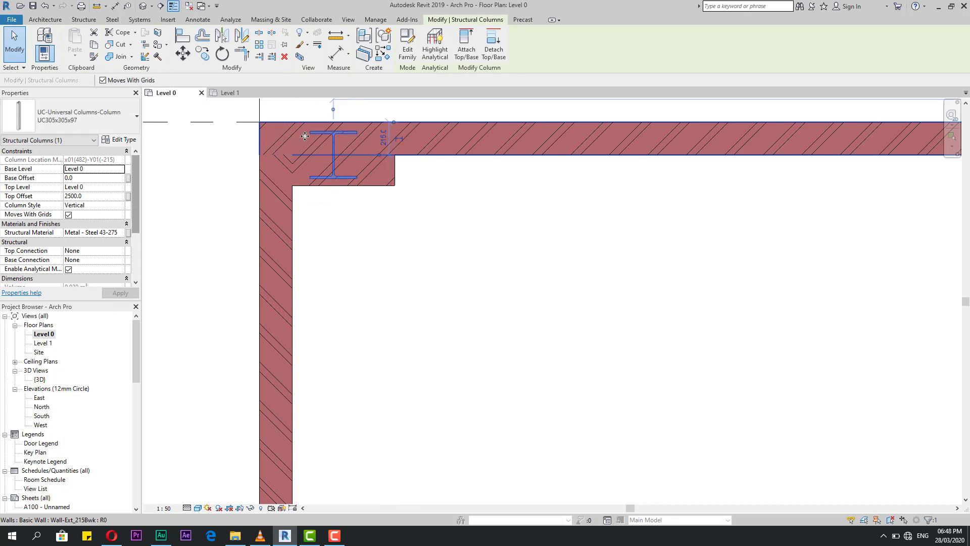
scroll(305, 136, down, 8)
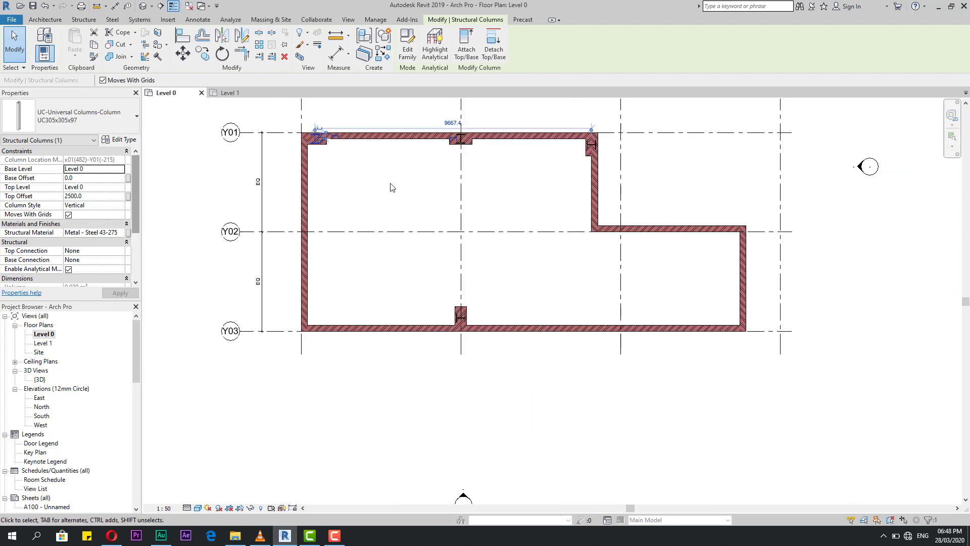
Undo the rotations and the structural column placements, keeping all four architectural columns on the Level 0 plan
key(Escape)
key(ctrl+z)
key(ctrl+z)
key(ctrl+z)
key(ctrl+z)
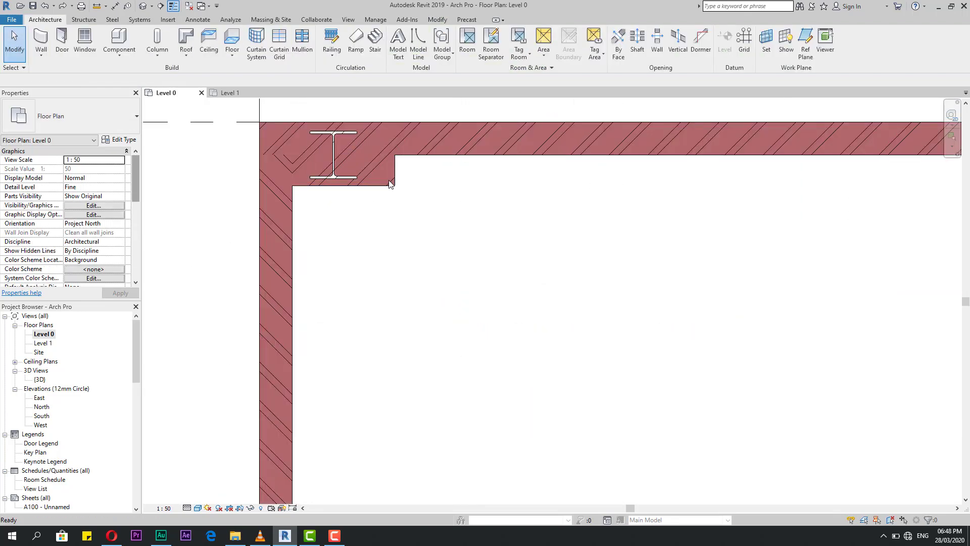
key(ctrl+z)
key(ctrl+z)
scroll(353, 195, down, 2)
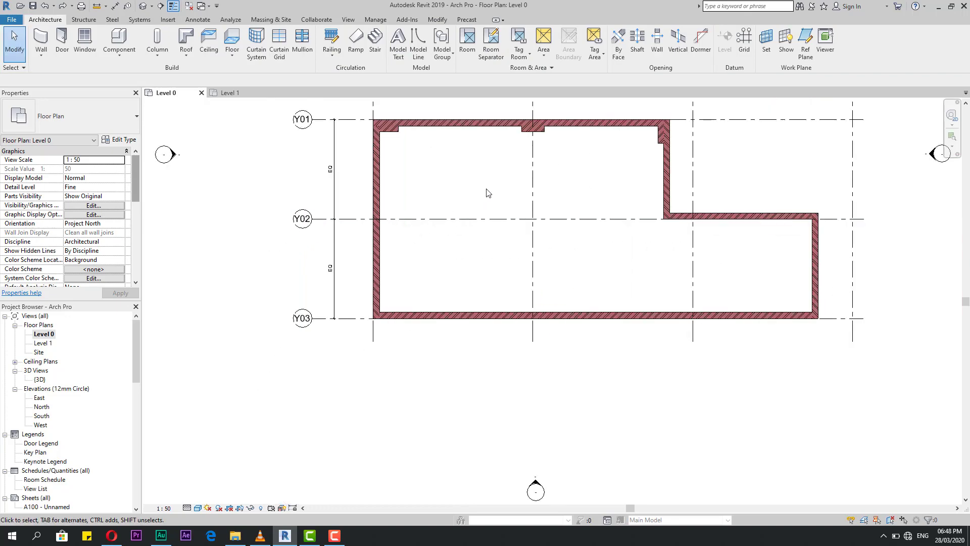
click(61, 10)
scroll(568, 348, down, 4)
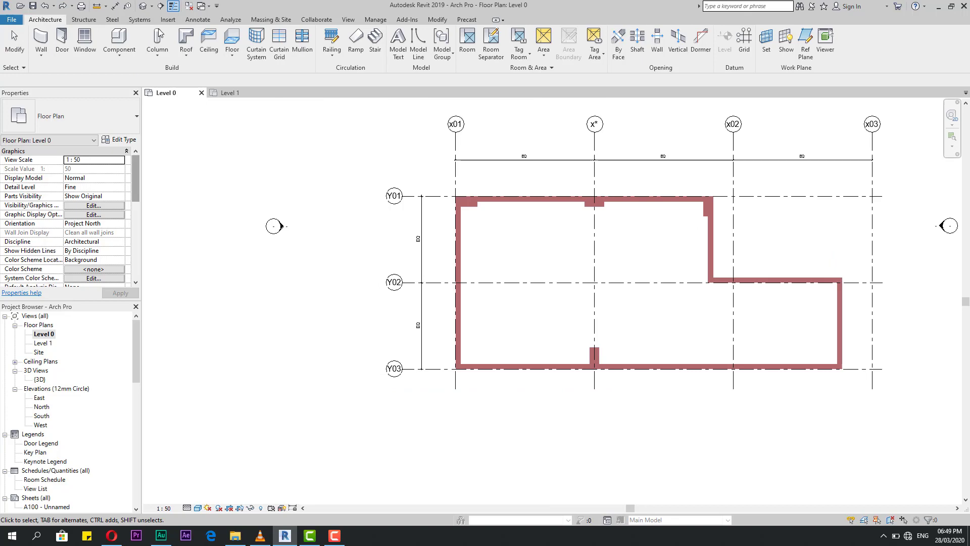
Try to place UC305x305x97 structural columns with the At Grids option by selecting the Level 0 grids with a window
click(83, 19)
click(45, 19)
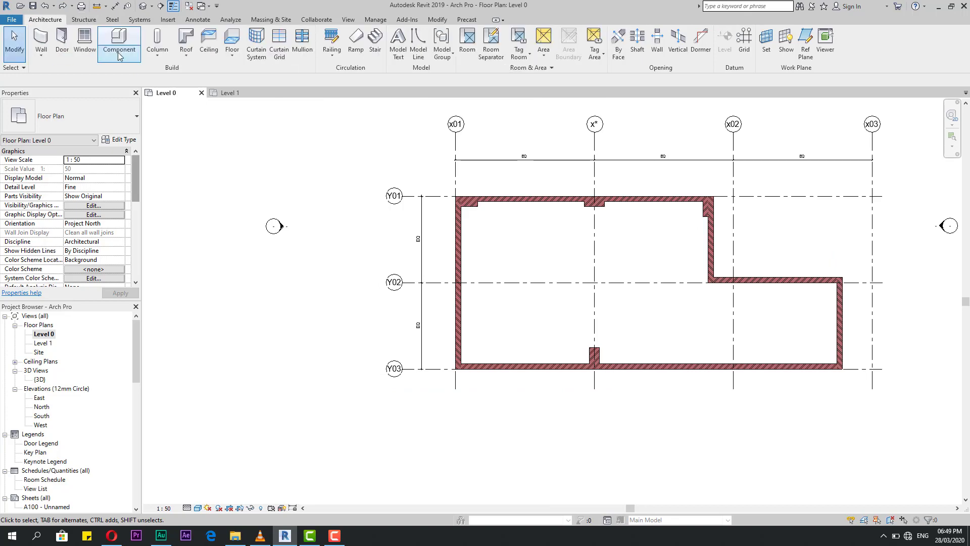
click(162, 61)
click(177, 31)
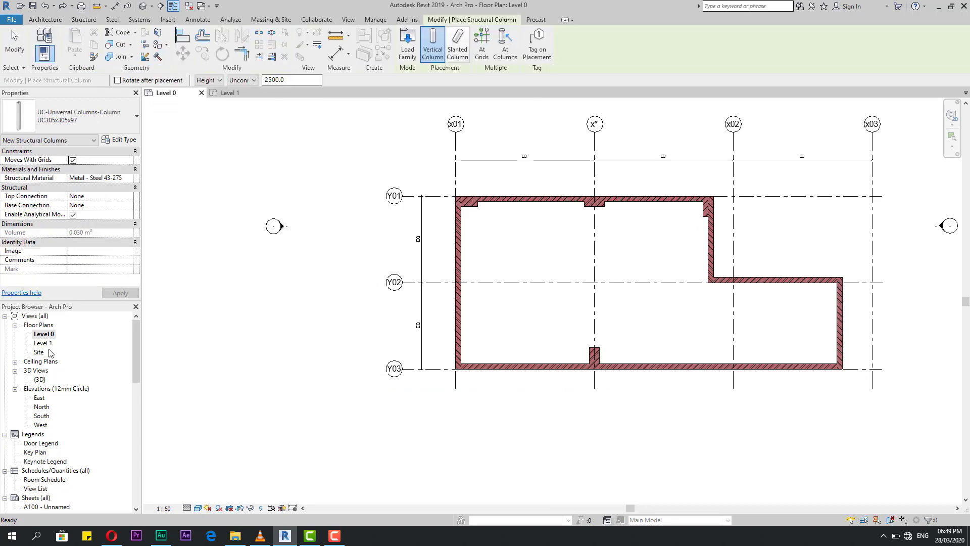
click(483, 40)
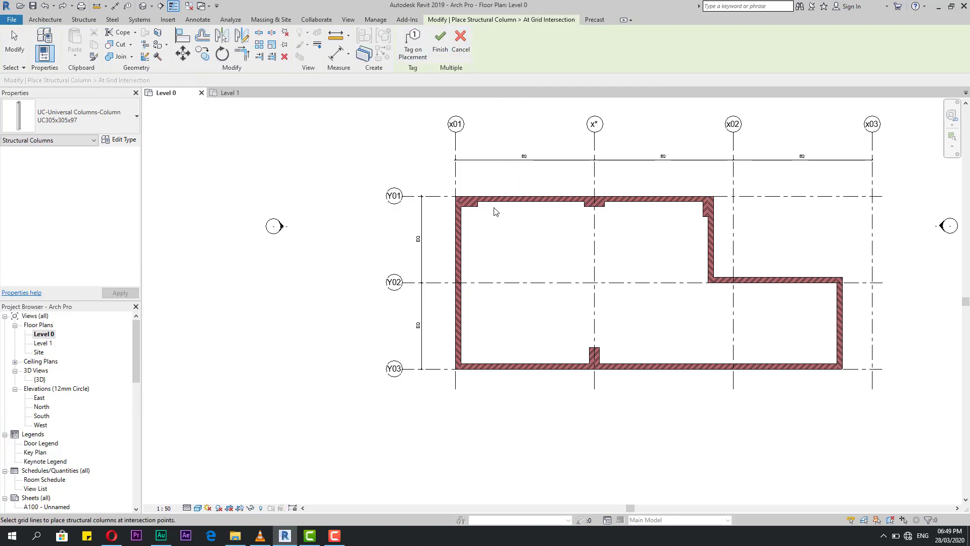
drag(438, 182, 853, 426)
click(45, 19)
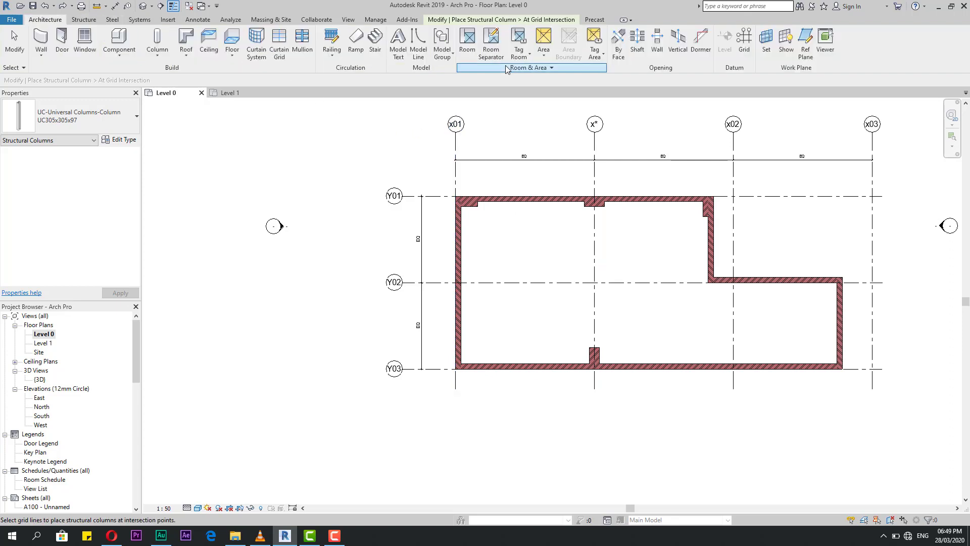
click(498, 19)
click(460, 45)
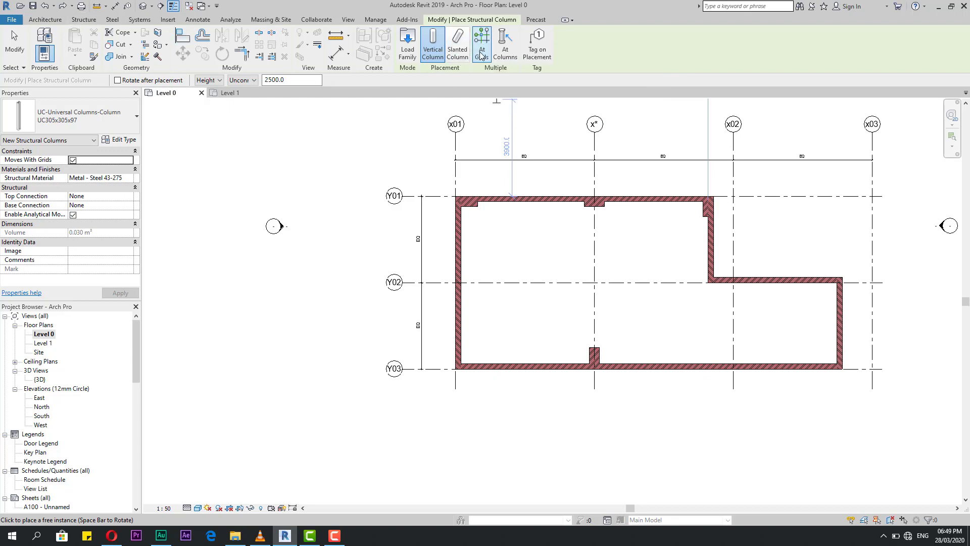
Preview UC305x305x97 structural columns at all grid intersections by selecting every grid with a crossing window, and cancel the placement
click(481, 45)
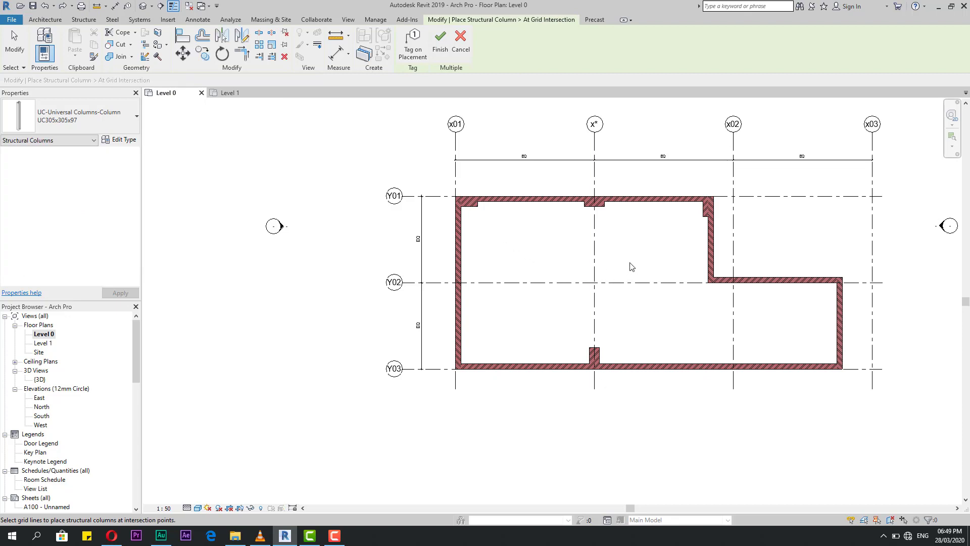
drag(889, 183, 546, 296)
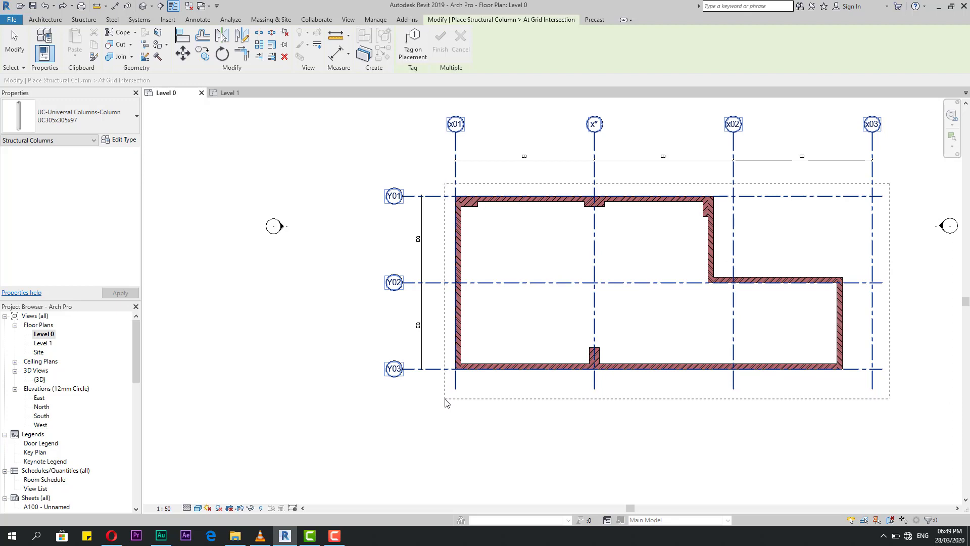
mouse_move(445, 402)
mouse_down()
mouse_move(580, 382)
mouse_move(792, 249)
mouse_move(448, 418)
mouse_up()
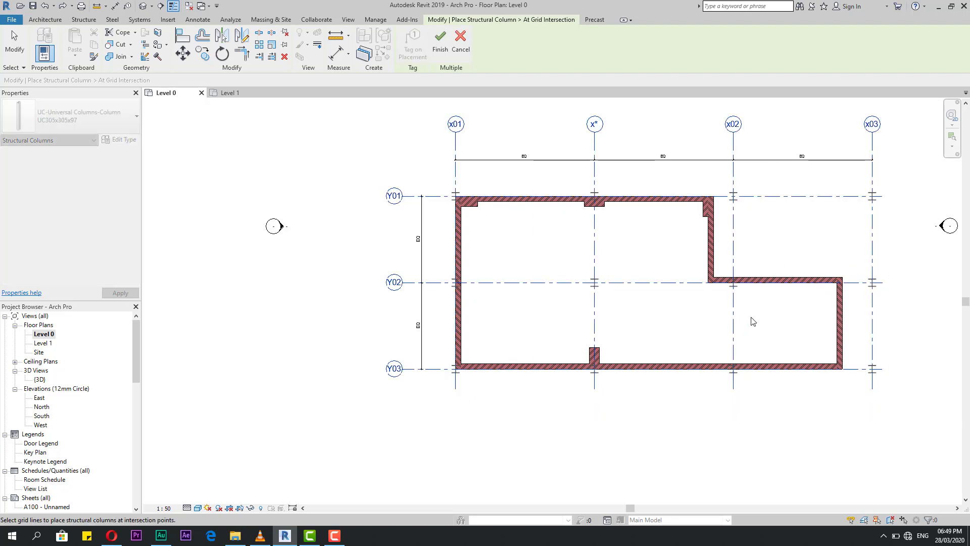
scroll(773, 318, up, 2)
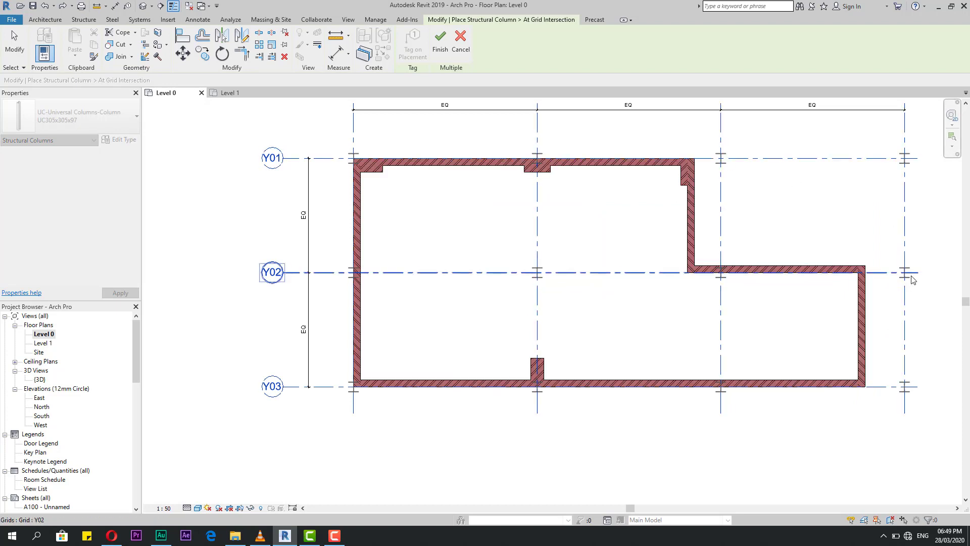
scroll(695, 176, up, 2)
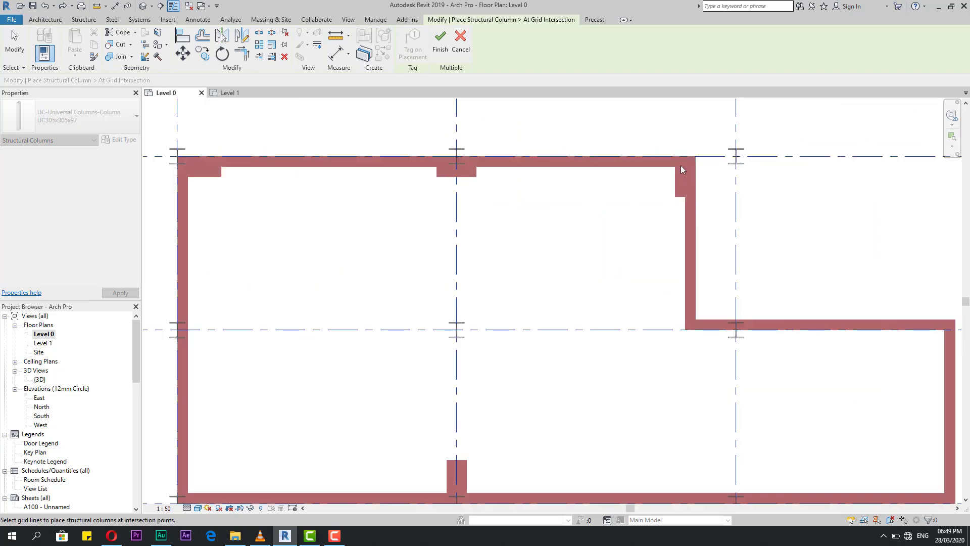
scroll(682, 179, down, 2)
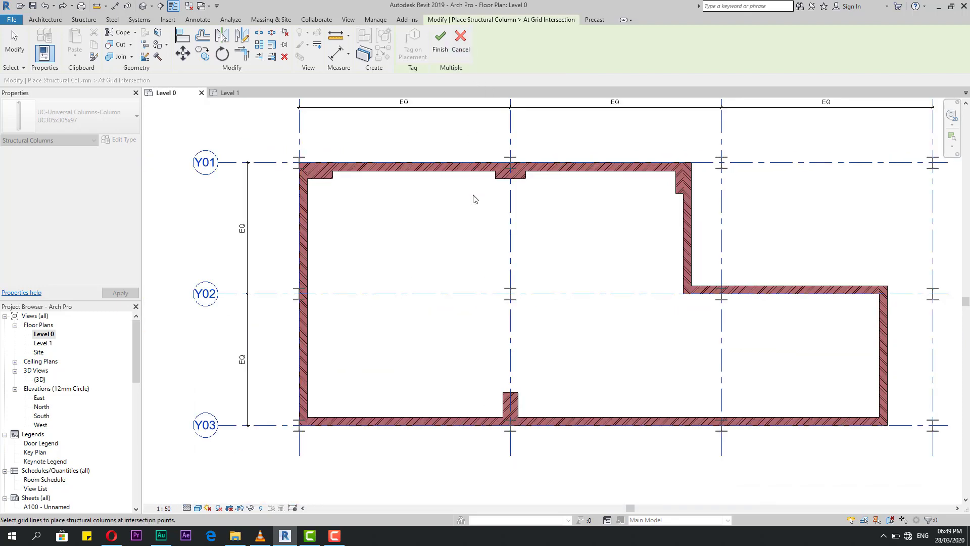
scroll(675, 272, down, 2)
click(462, 48)
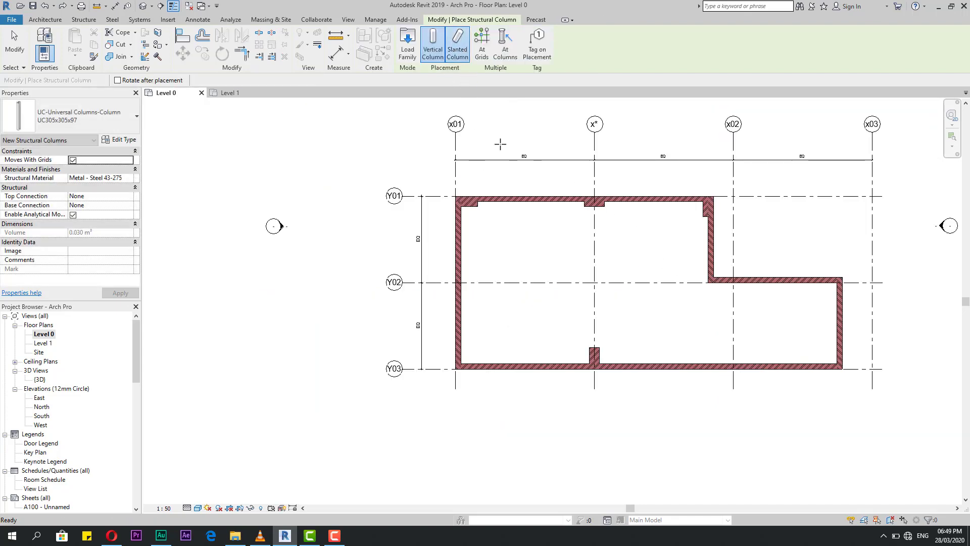
key(Escape)
key(Escape)
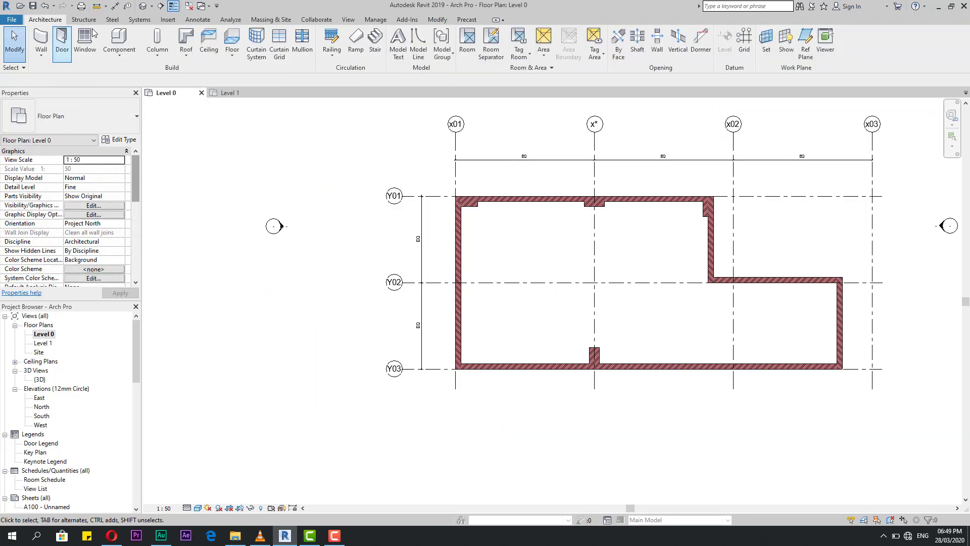
Compare the Slanted Column and Vertical Column placement options of the Structural Column command, and leave the command
click(83, 19)
click(45, 19)
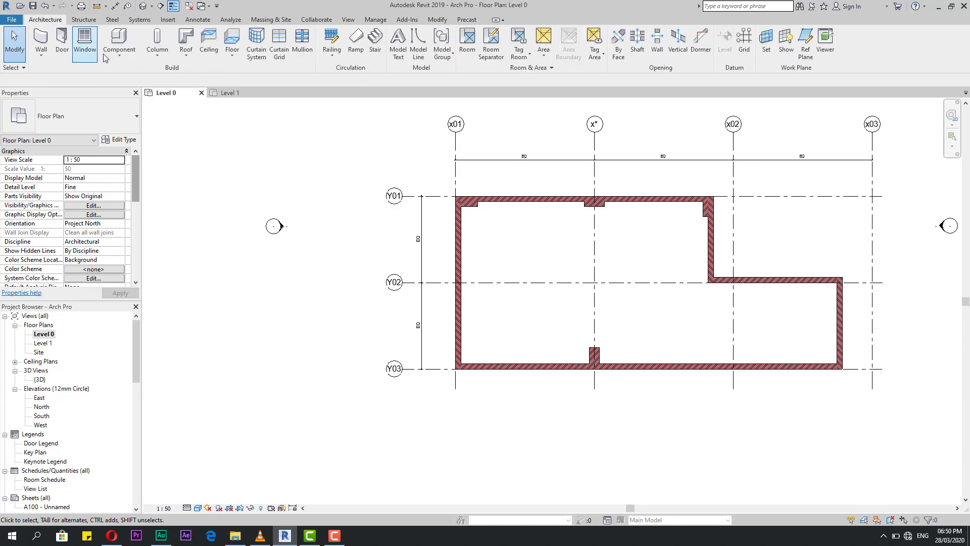
click(157, 52)
click(170, 77)
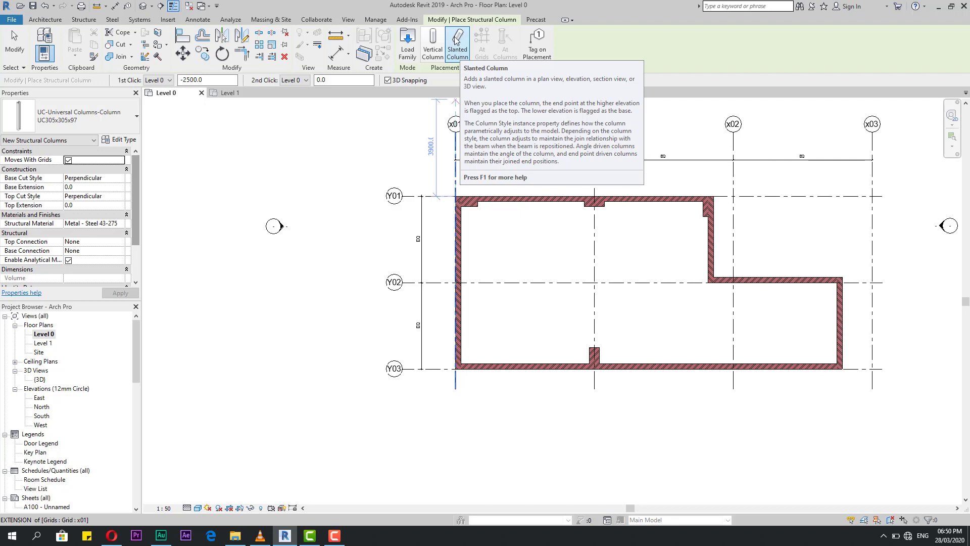
click(433, 44)
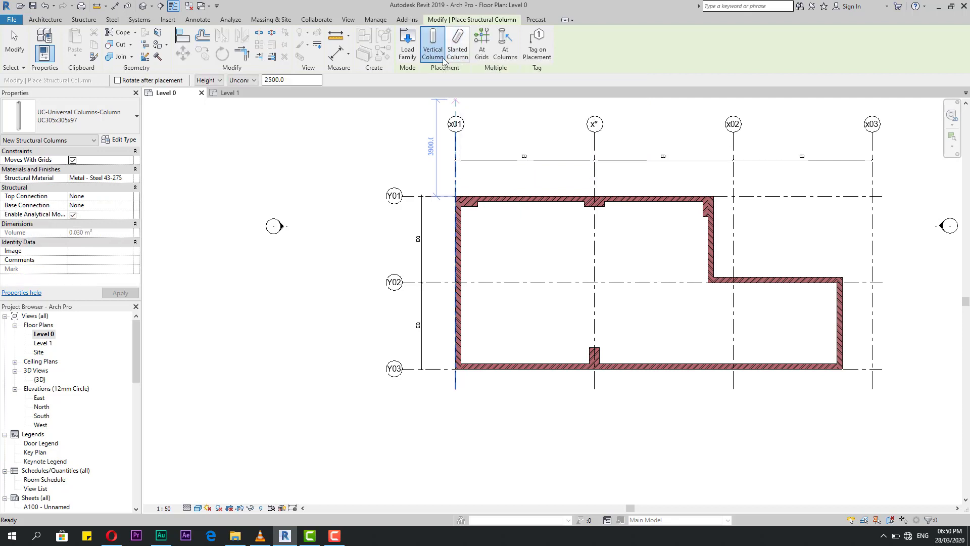
click(459, 50)
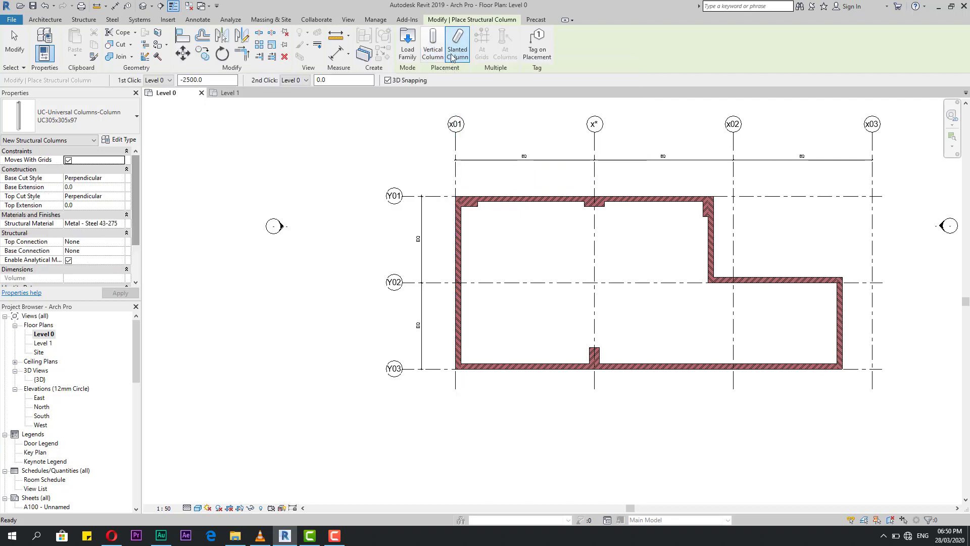
key(Escape)
key(Escape)
Open the East elevation view
double_click(39, 398)
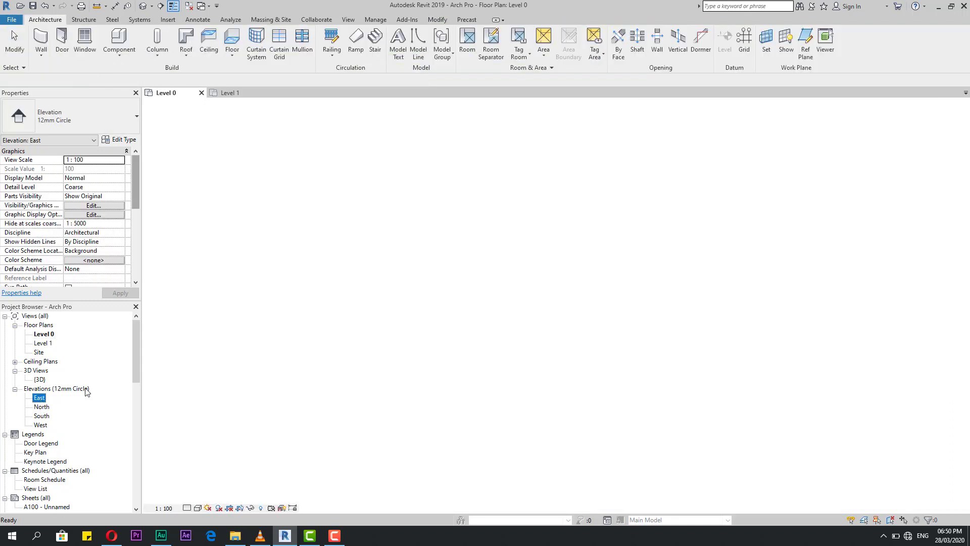
middle_drag(699, 329, 645, 322)
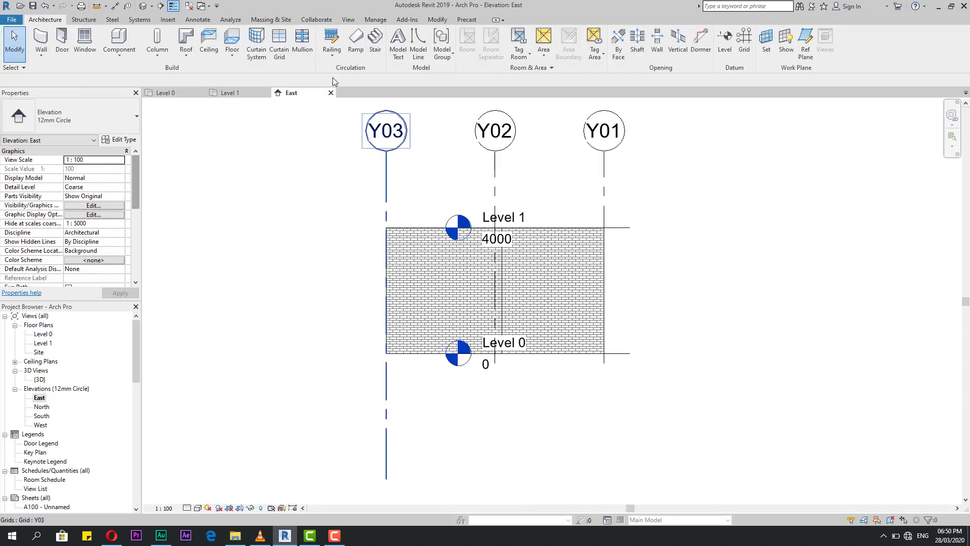
click(120, 58)
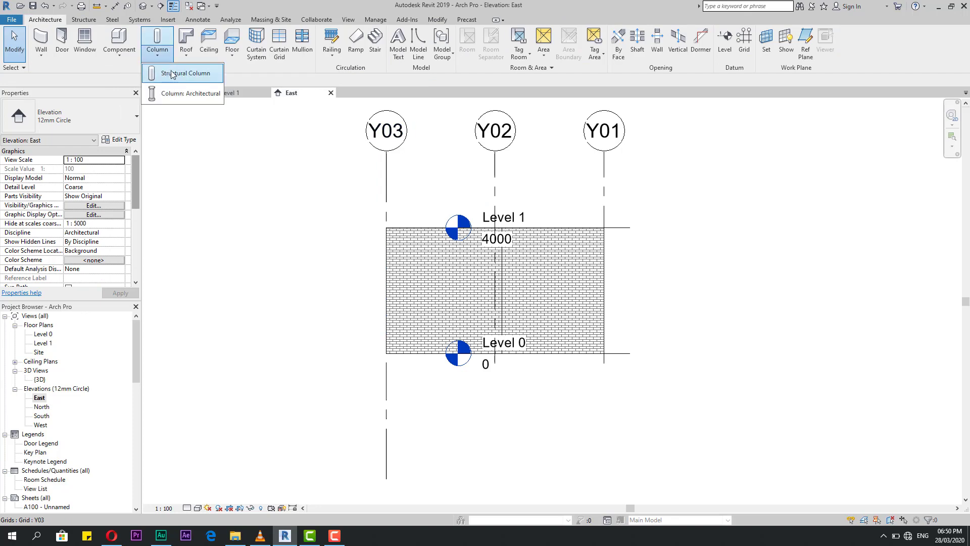
click(174, 75)
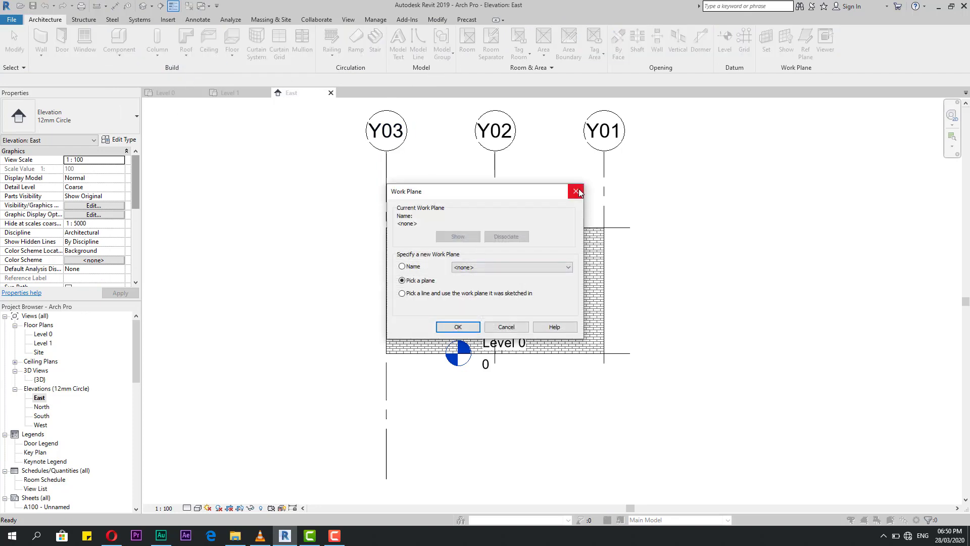
click(576, 191)
Start the Structural Column command in the East elevation with Grid : x01 as the named work plane
click(157, 55)
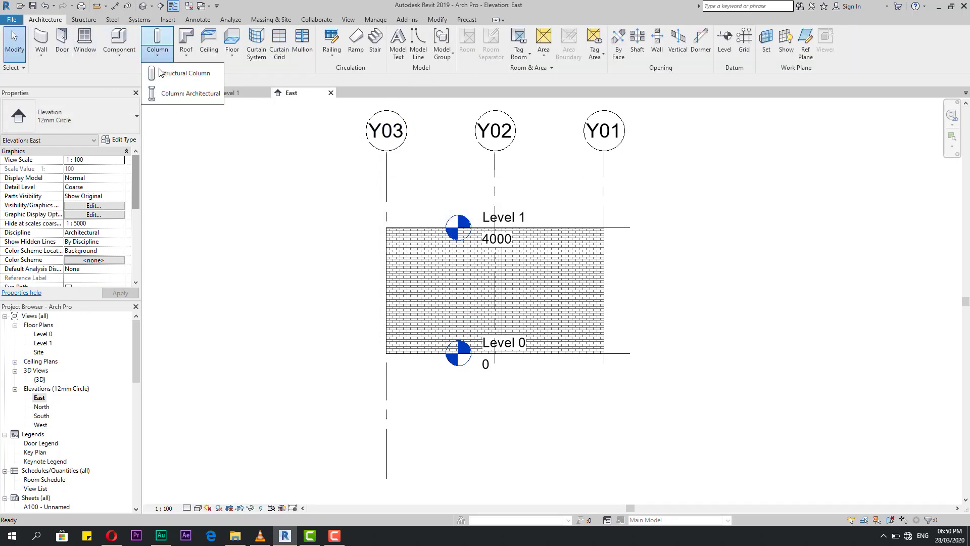
click(160, 72)
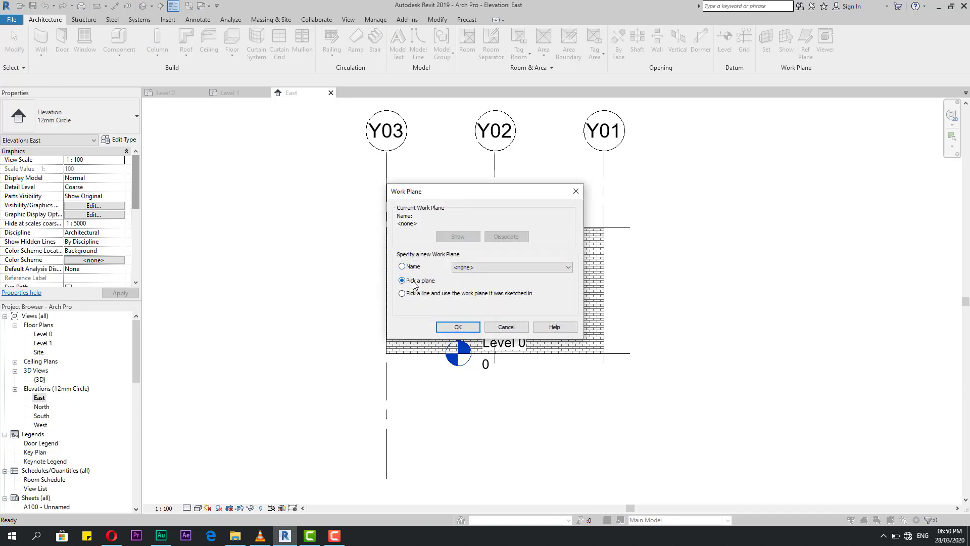
click(479, 269)
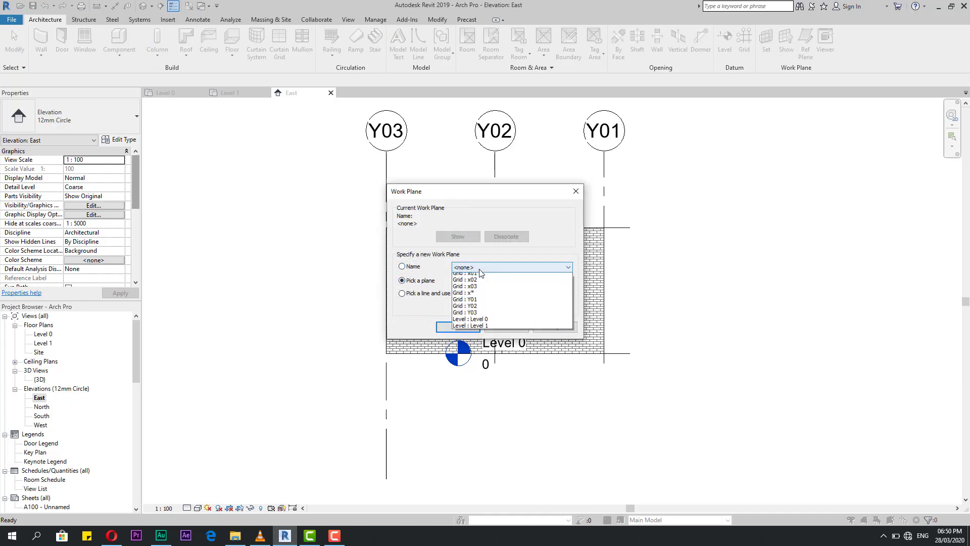
click(477, 276)
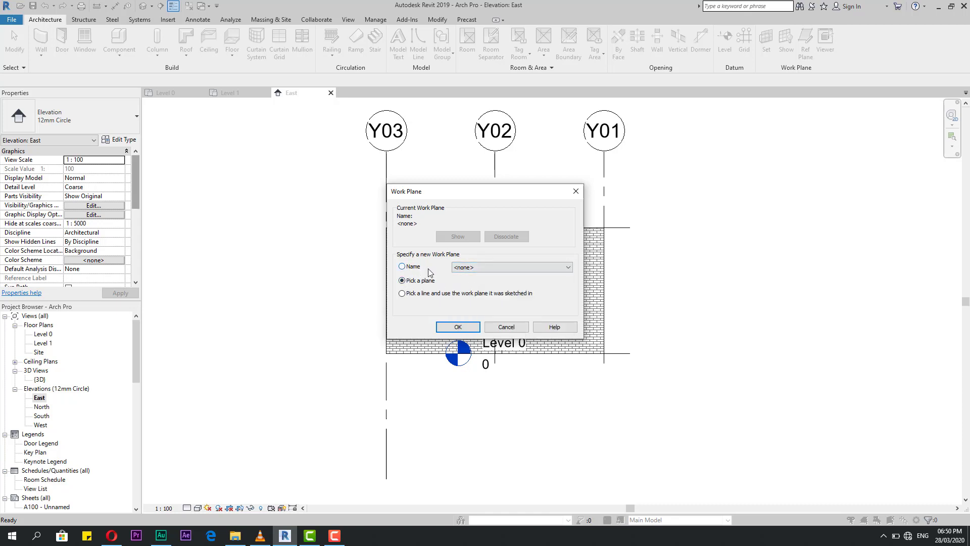
click(471, 271)
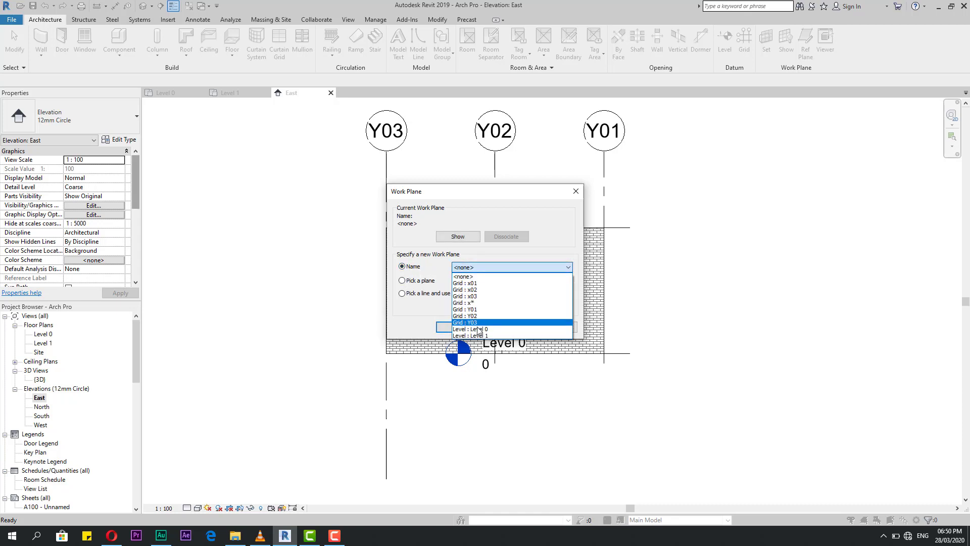
click(419, 282)
click(469, 271)
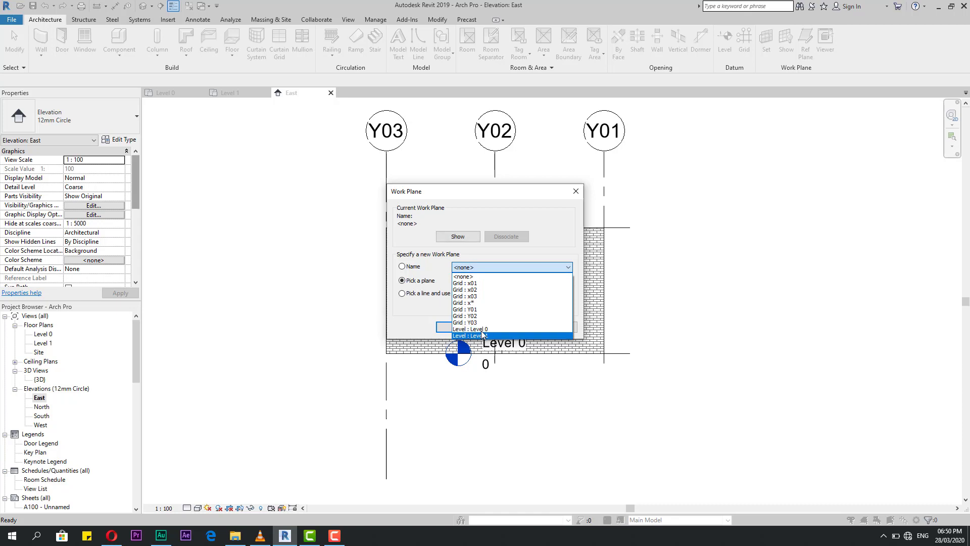
click(478, 284)
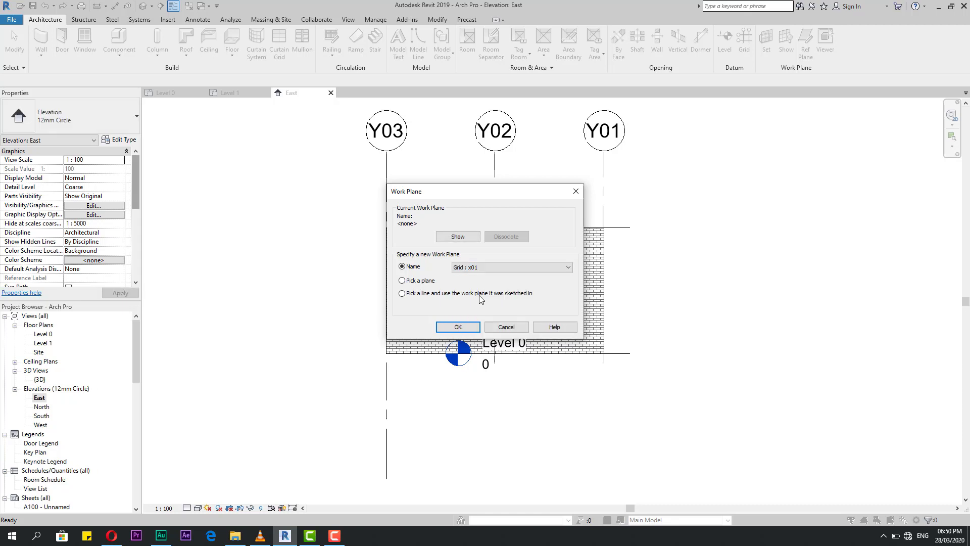
click(458, 327)
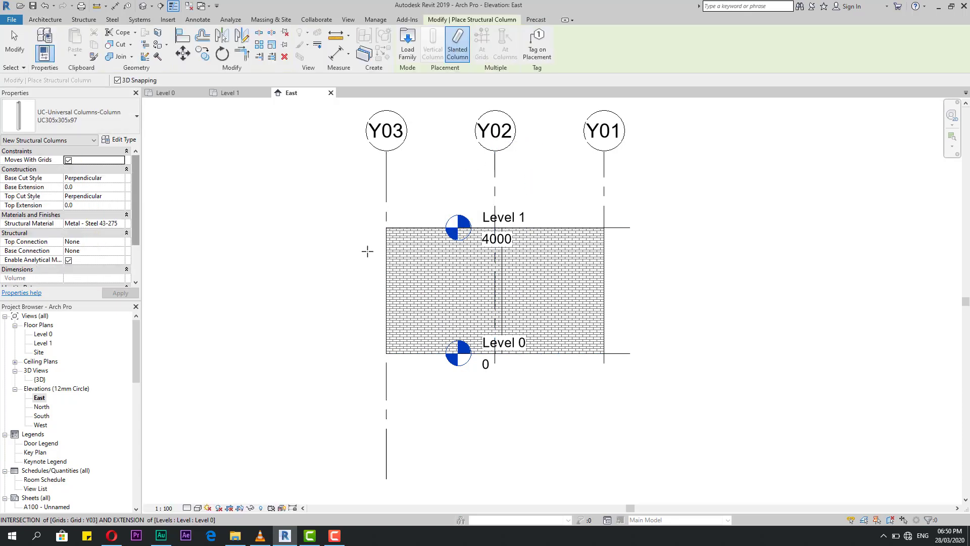
Place a slanted UC305x305x97 column about 4206 mm long from the Y03 and Level 0 intersection outward to Level 1, and leave the command
click(387, 353)
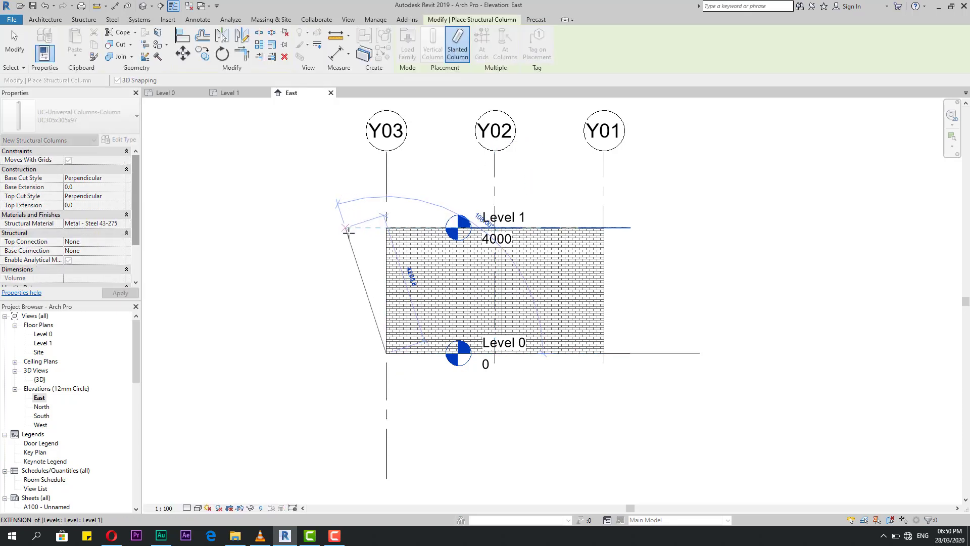
click(348, 230)
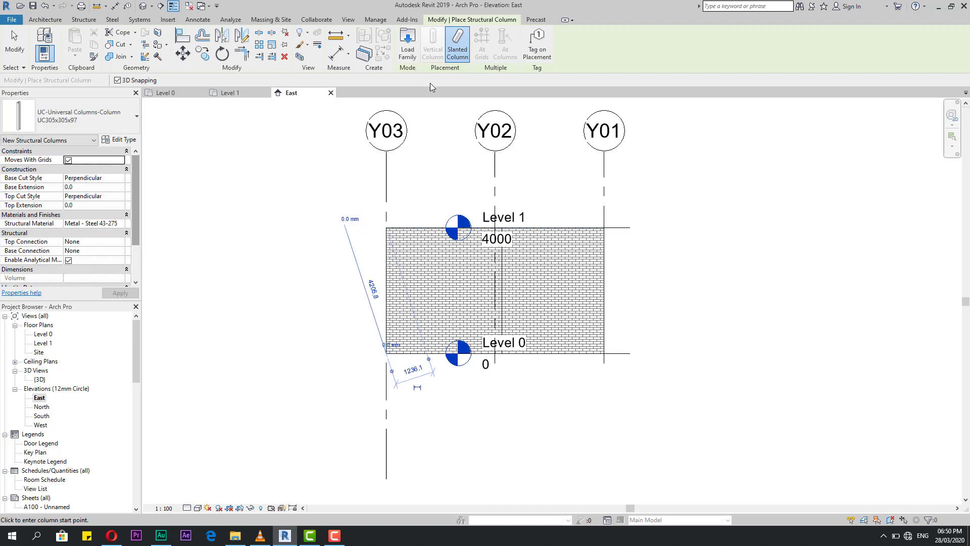
scroll(350, 329, up, 1)
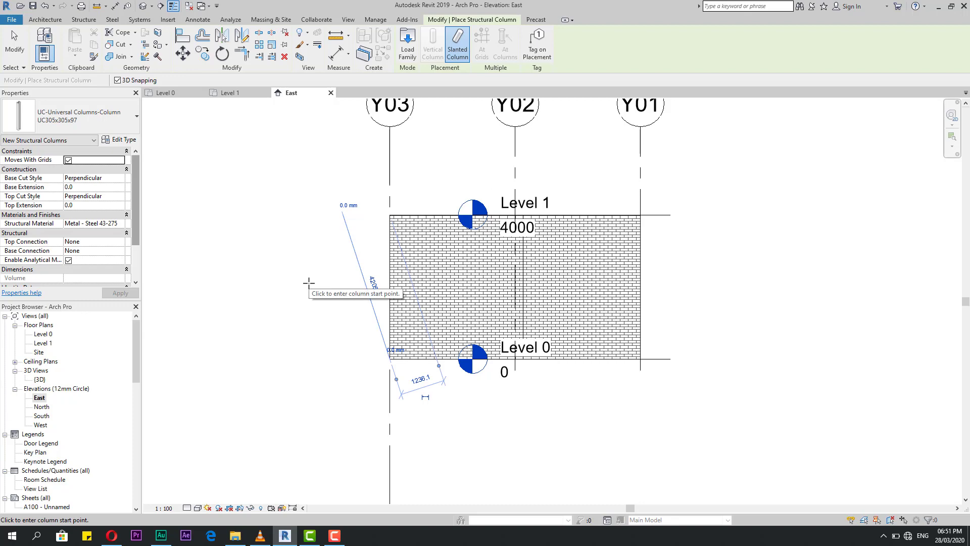
key(Escape)
key(Escape)
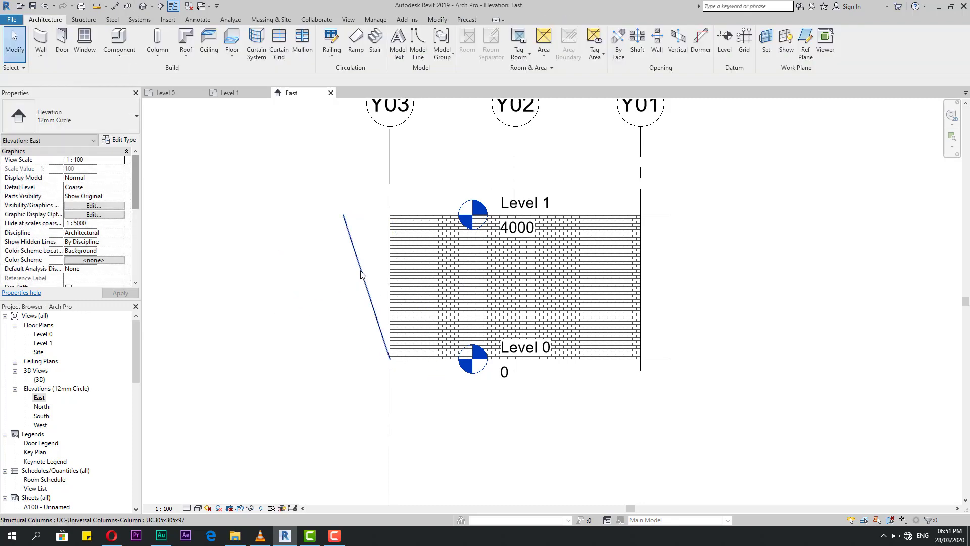
Open the 3D view and examine the slanted column at the building corner from several angles
click(143, 6)
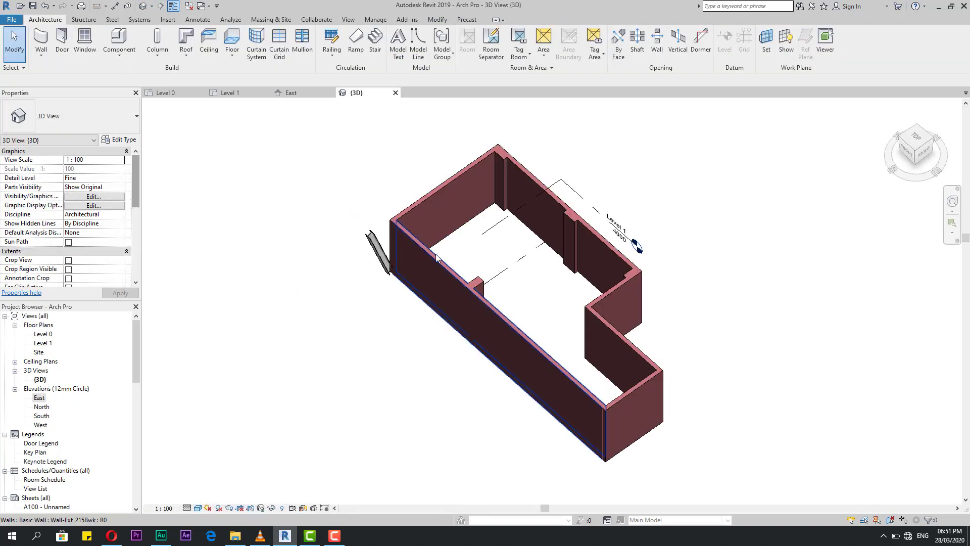
scroll(373, 222, up, 5)
scroll(360, 210, down, 3)
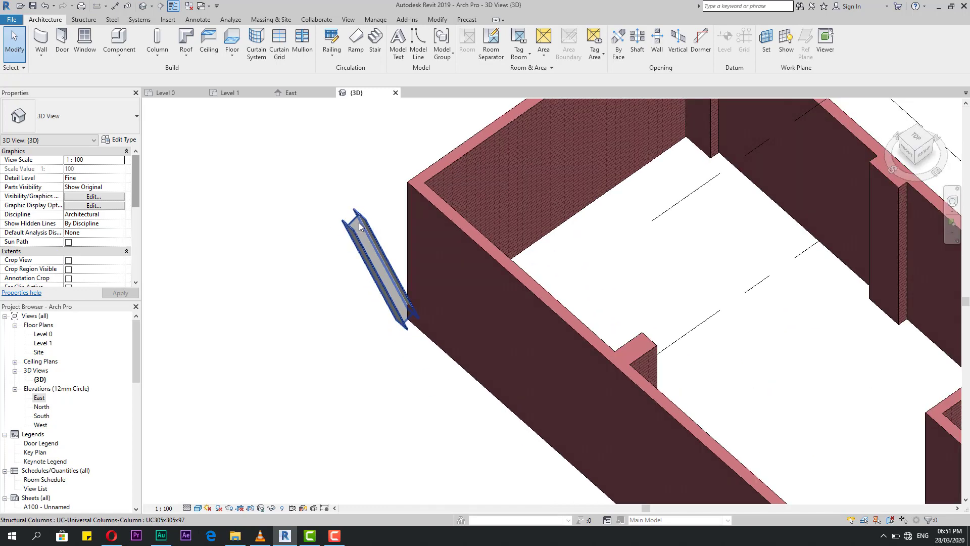
scroll(362, 233, up, 1)
click(362, 234)
scroll(329, 237, down, 1)
scroll(328, 241, down, 2)
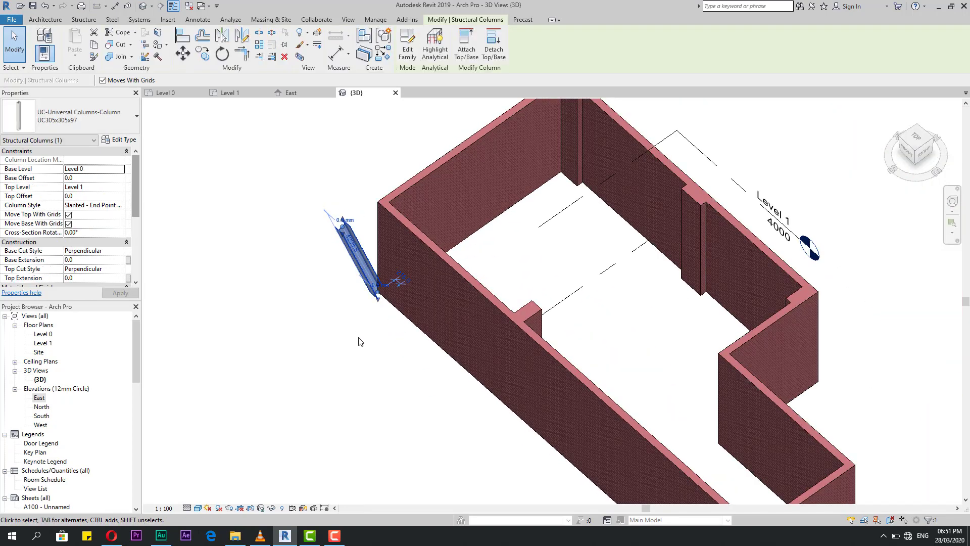
shift+middle_drag(356, 283, 400, 277)
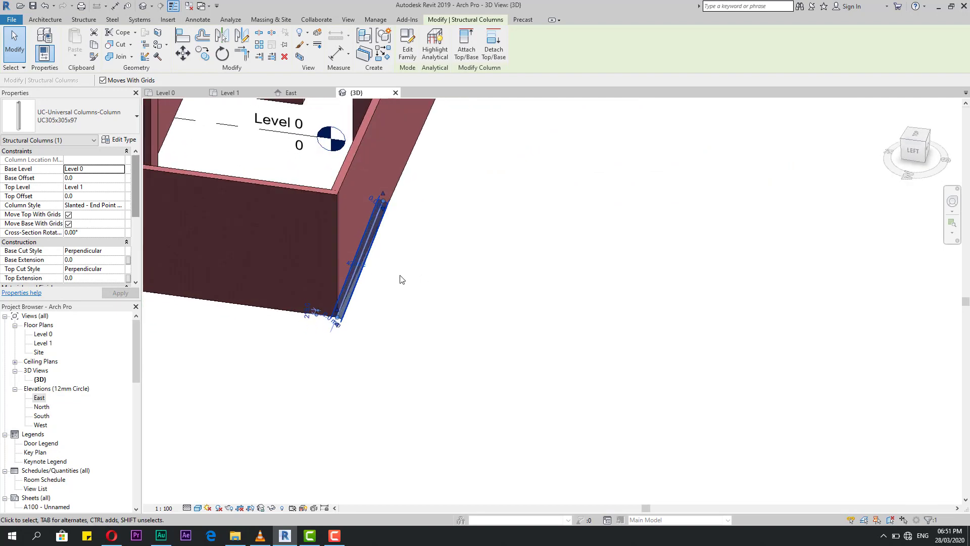
scroll(356, 260, up, 2)
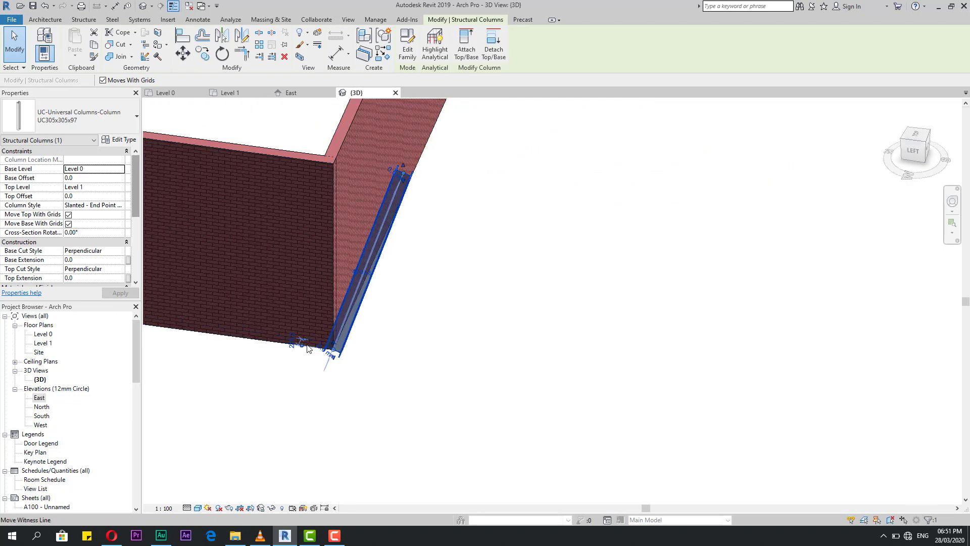
scroll(388, 360, down, 1)
Delete the slanted structural column at the building corner
click(388, 360)
click(394, 259)
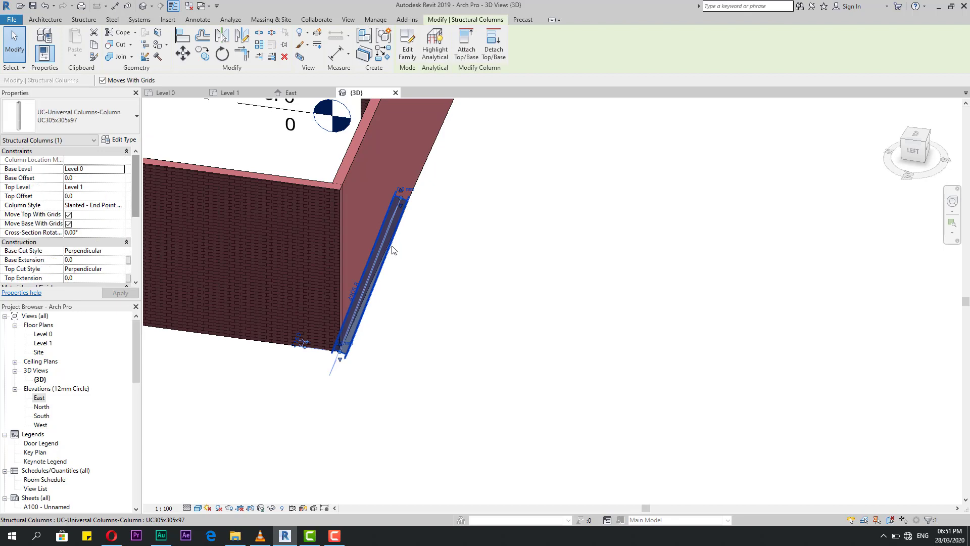
key(Delete)
Review the placement options of the architectural Column command, and leave the command
click(160, 57)
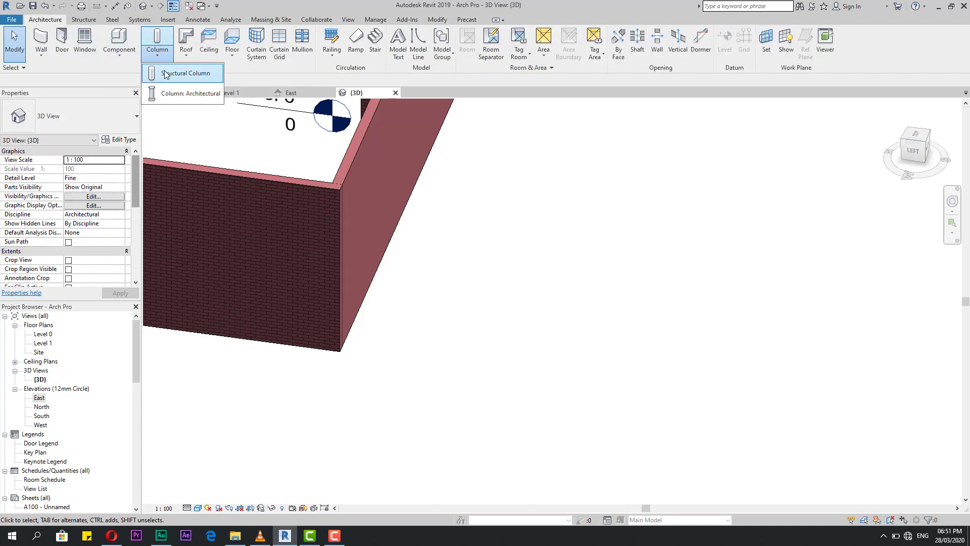
click(163, 93)
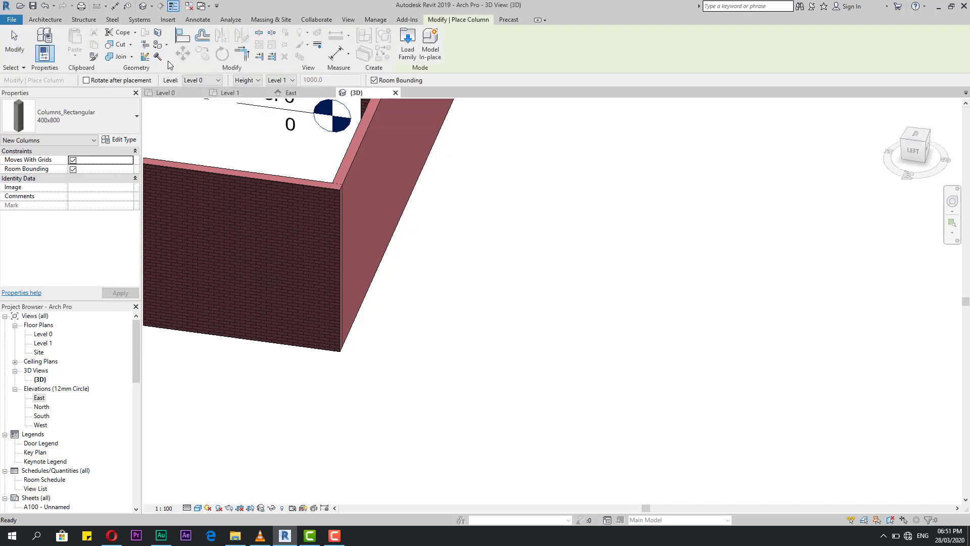
key(Escape)
key(Escape)
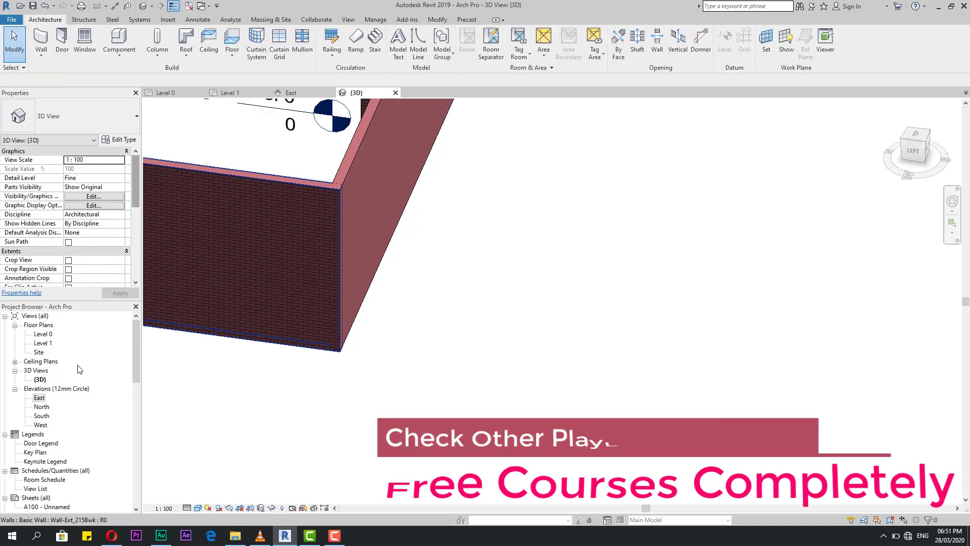
Open the Level 1 floor plan
double_click(41, 343)
scroll(461, 300, up, 1)
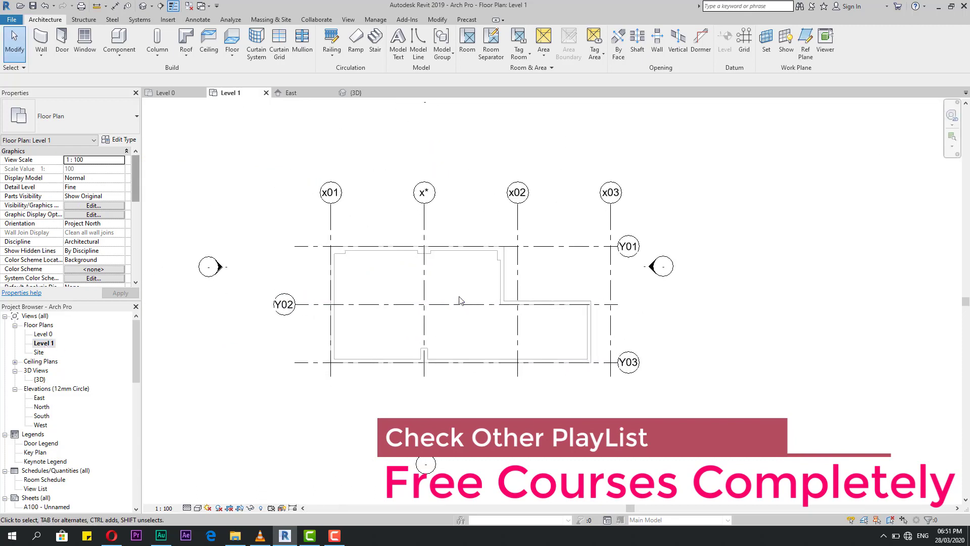